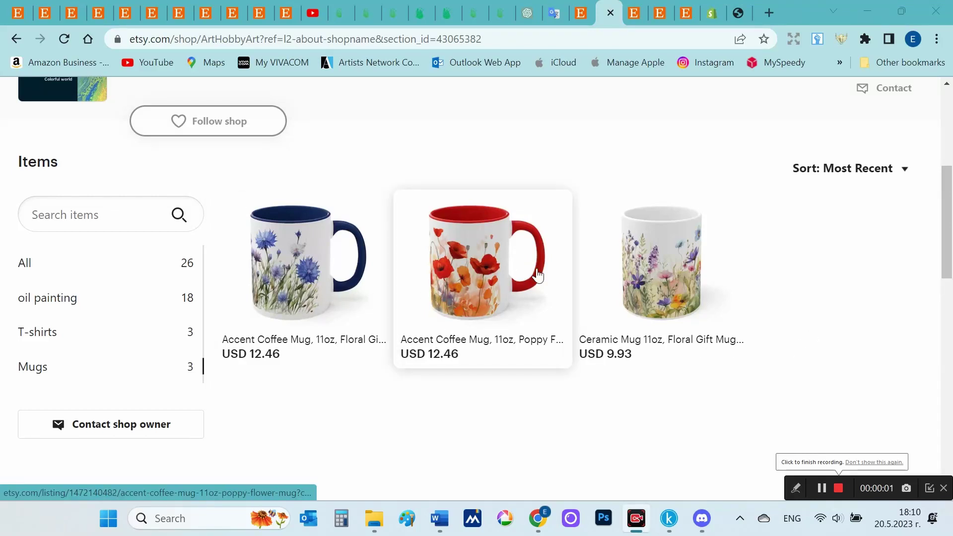
Open the poppy flower mug listing and page through its photos to the lifestyle shot
left_click(556, 273)
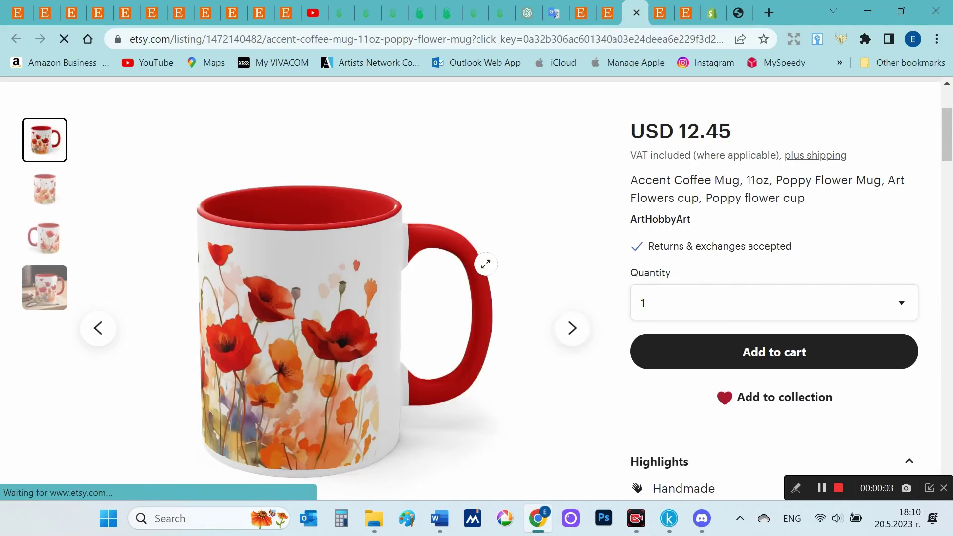
scroll(504, 292, "down", 2)
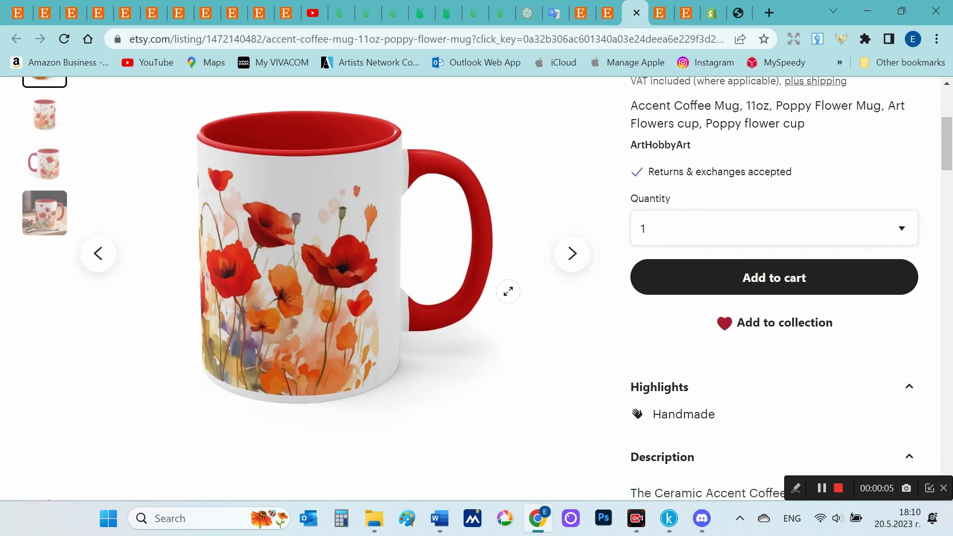
left_click(571, 267)
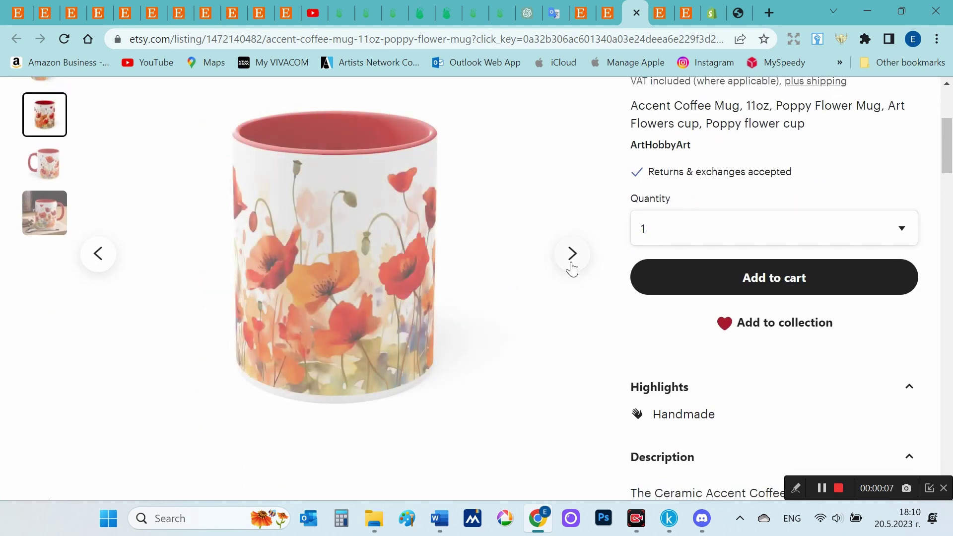
left_click(572, 268)
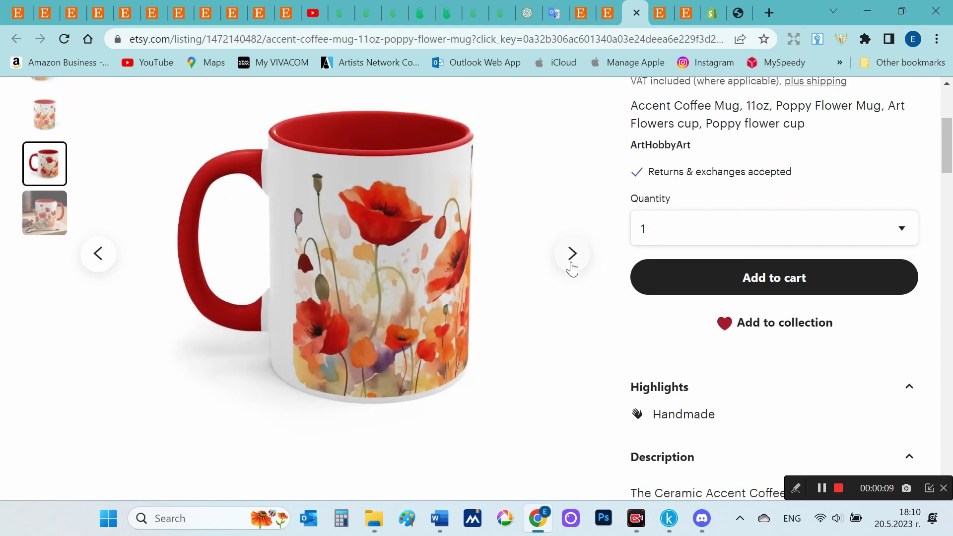
left_click(572, 268)
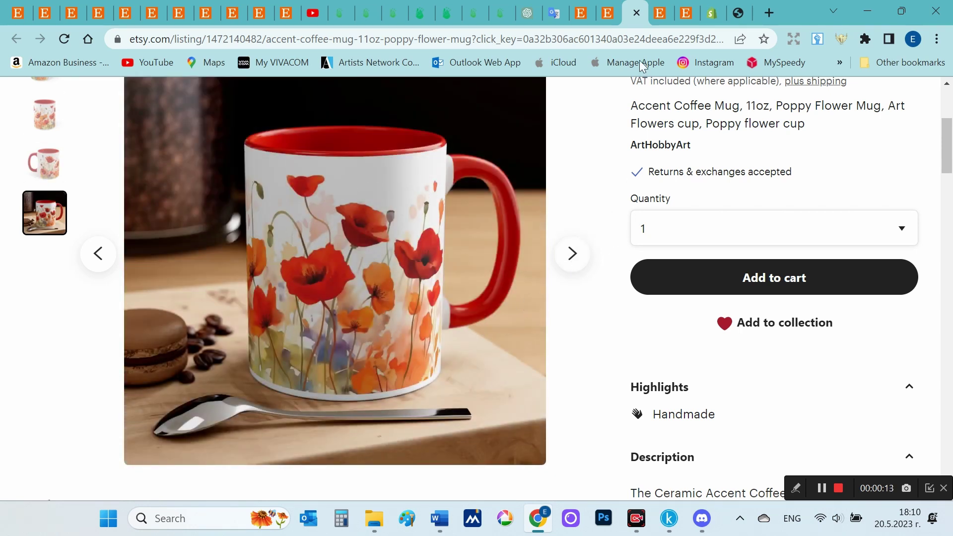
Open the cornflower floral gift mug listing and view all its photos
left_click(660, 12)
left_click(317, 272)
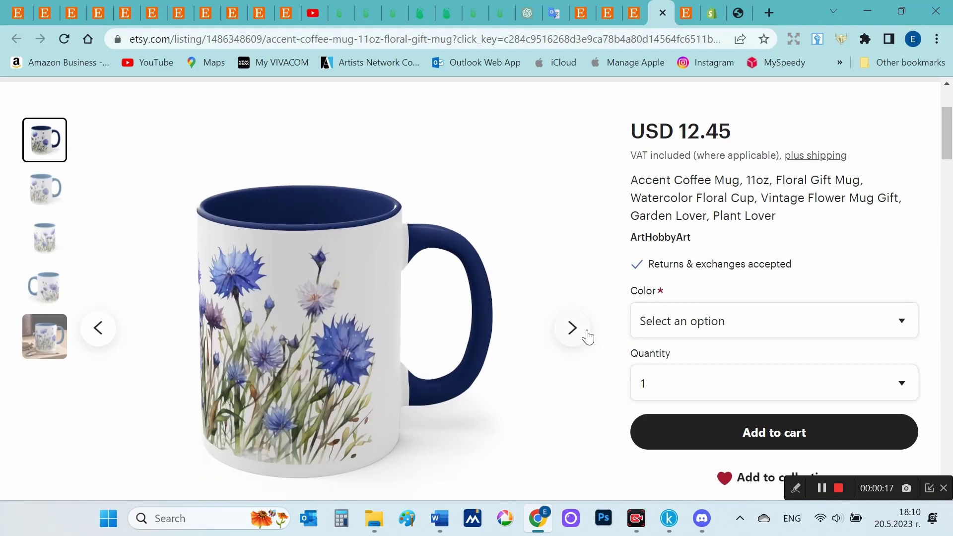
left_click(585, 337)
left_click(575, 342)
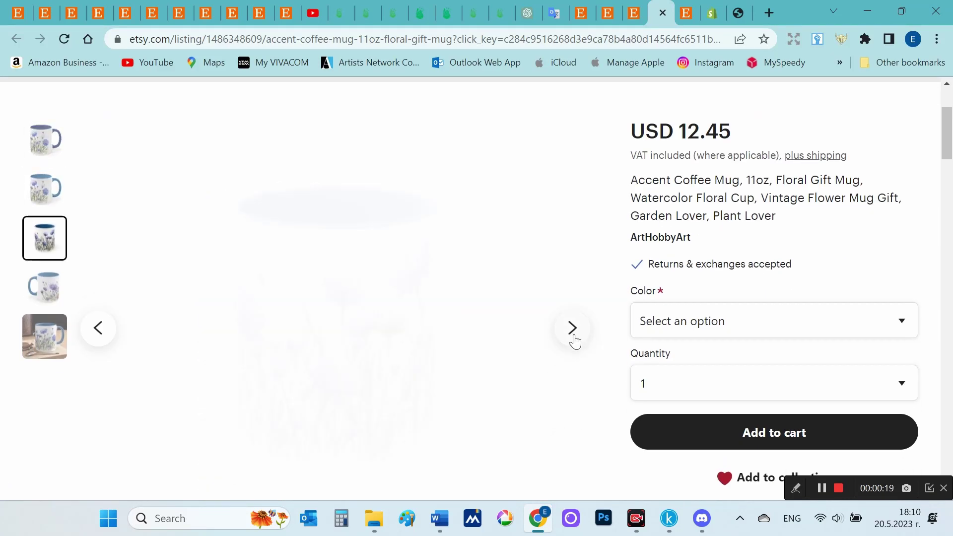
left_click(572, 329)
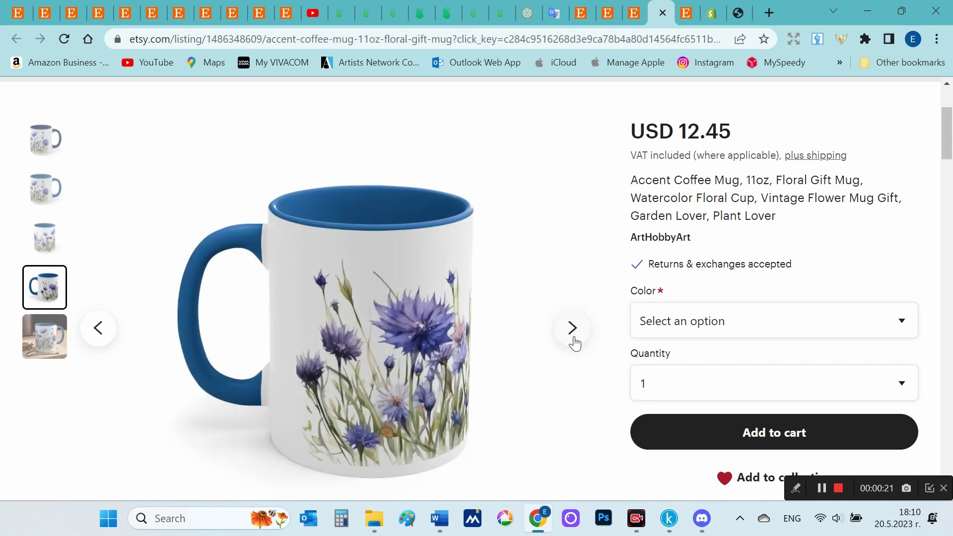
left_click(572, 328)
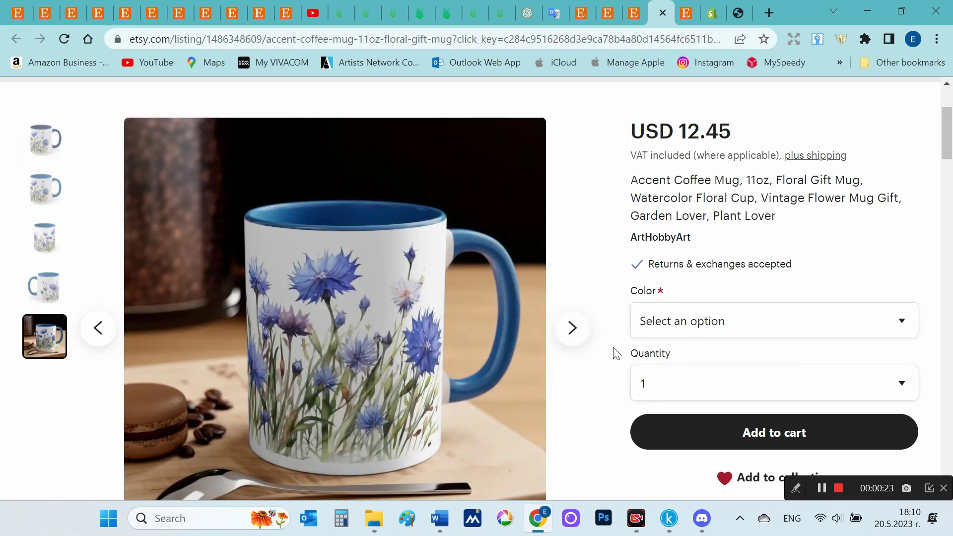
scroll(613, 350, "down", 1)
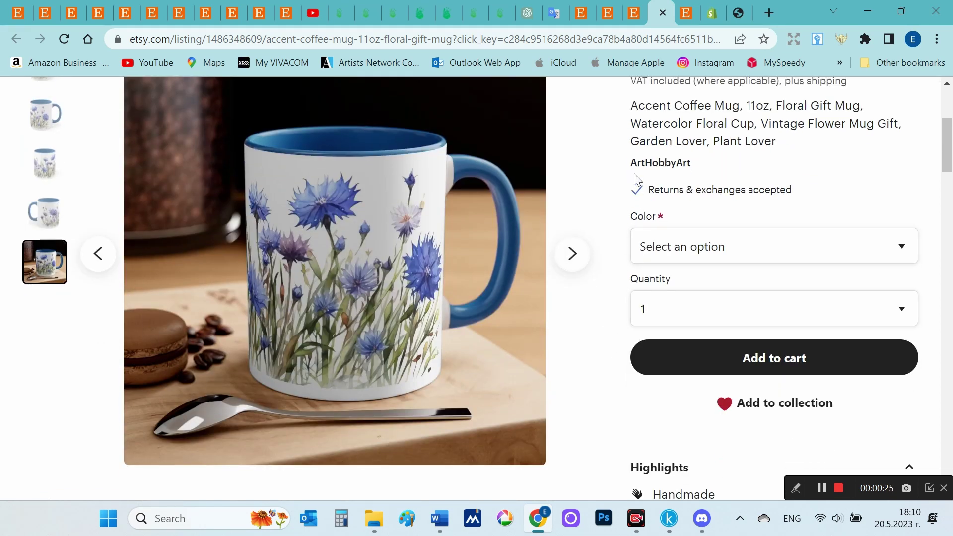
Open the Ceramic Mug 11oz floral listing and view its first three photos
left_click(606, 17)
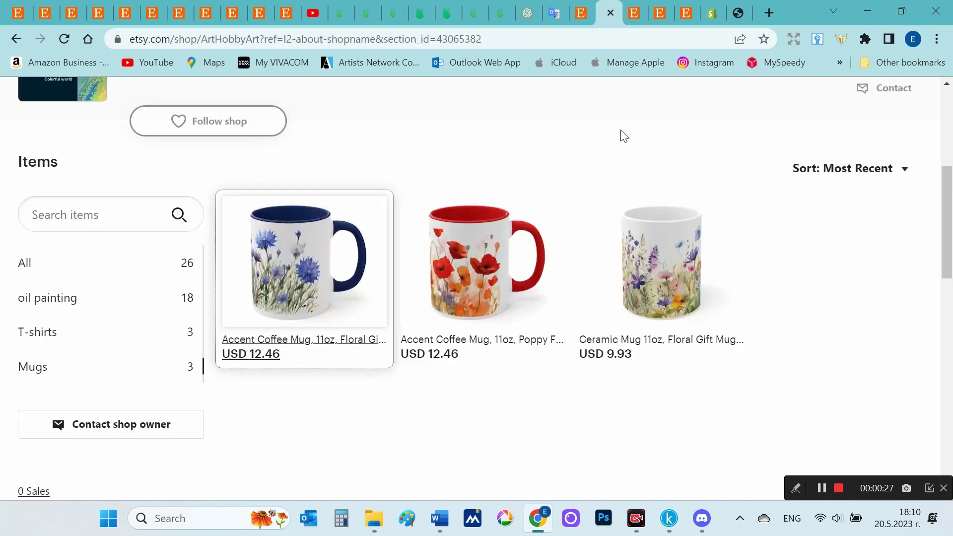
left_click(654, 250)
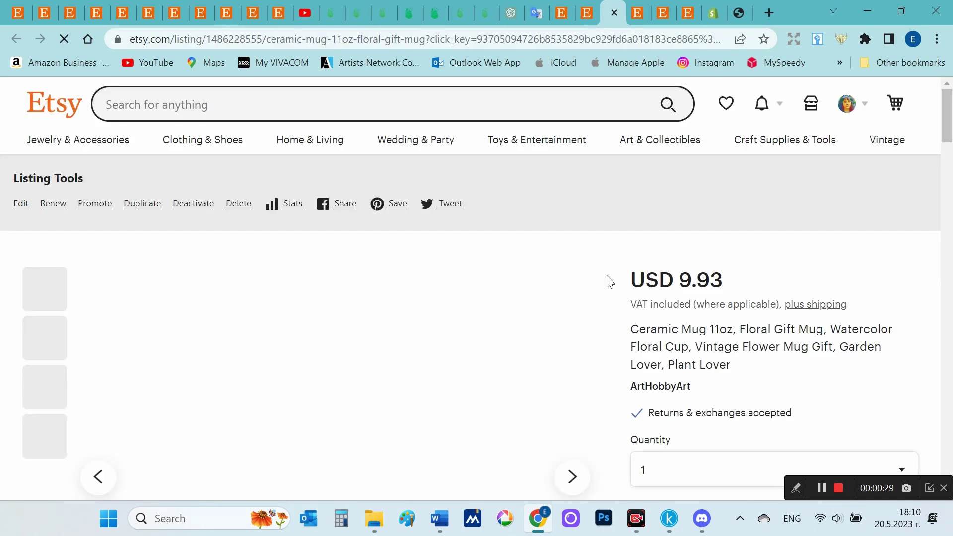
scroll(610, 282, "down", 4)
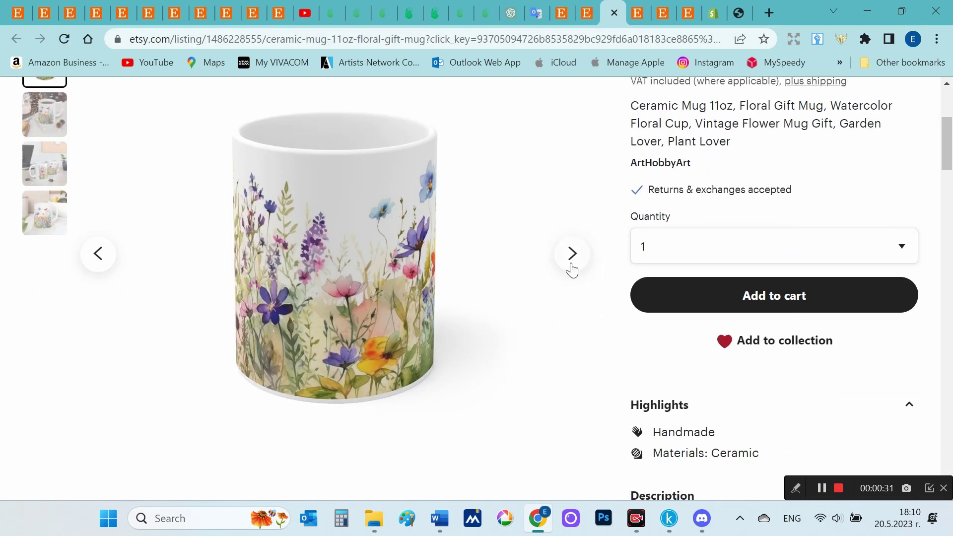
left_click(572, 254)
scroll(576, 278, "up", 1)
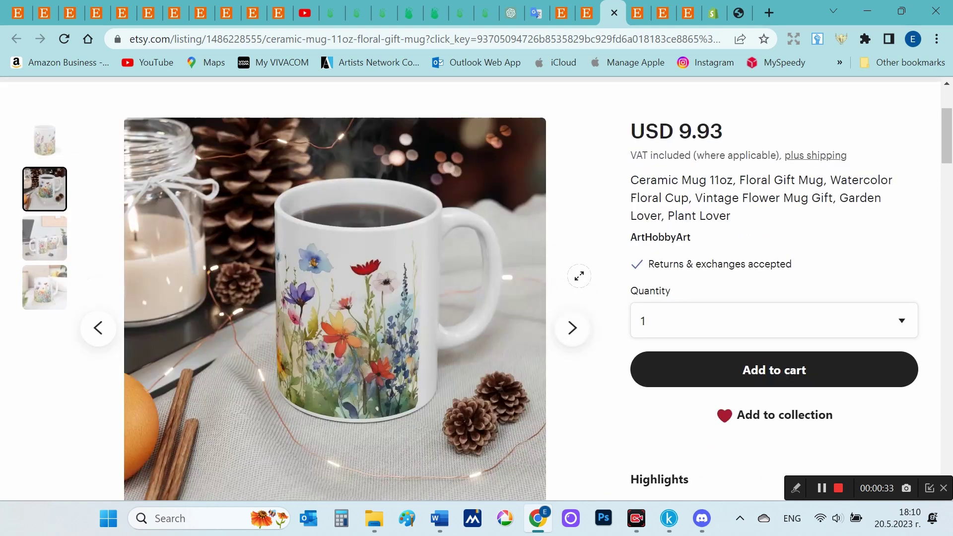
left_click(571, 328)
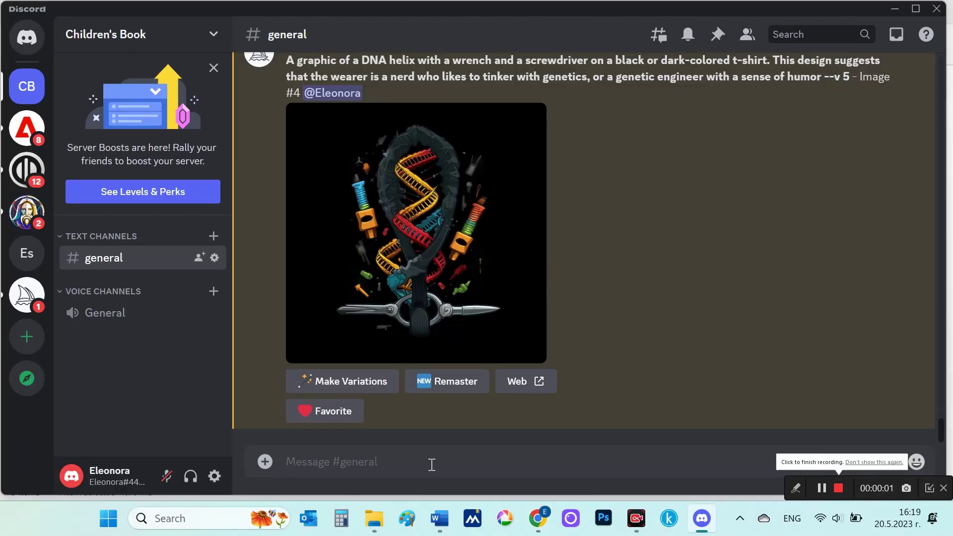
Send /imagine with the 'Lots of Poppies' watercolor, no-background prompt at --ar 293:151
type("/")
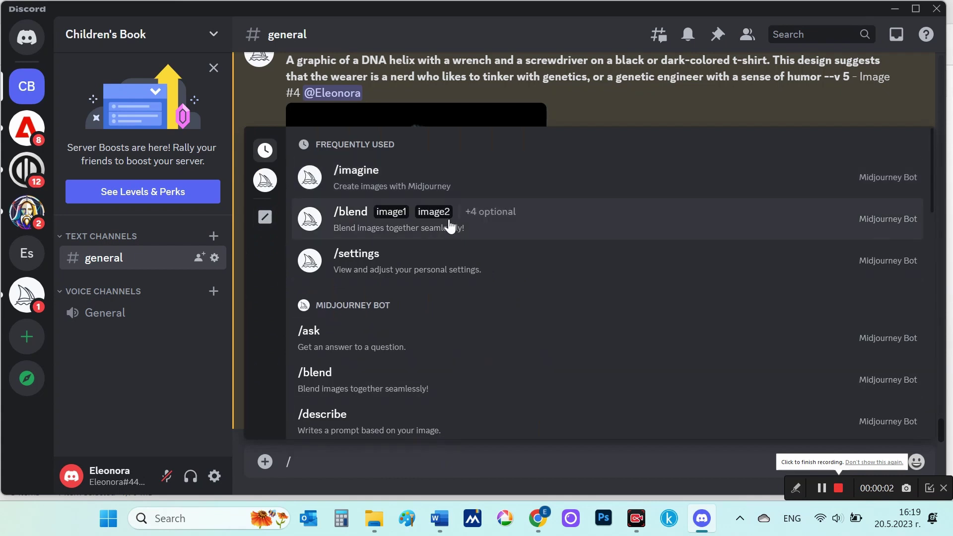
left_click(449, 184)
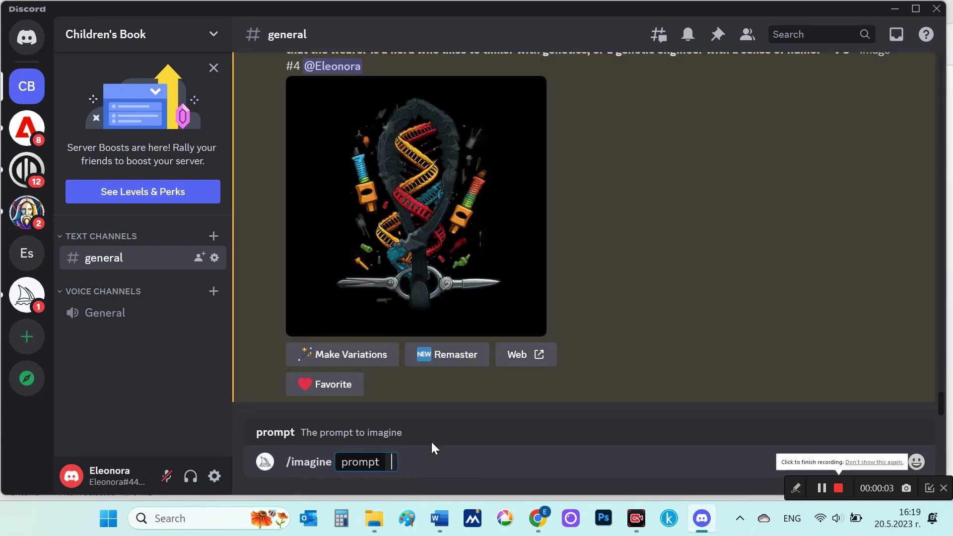
type("Lots of Poppies in the style of watercolor painting, full color, flat color no outline, no background --ar 293:151")
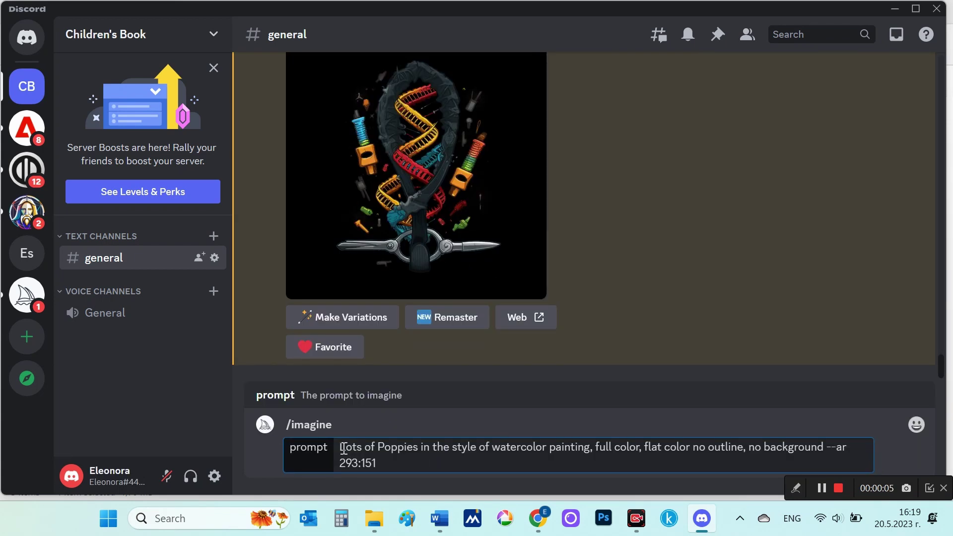
left_click_drag(343, 449, 592, 447)
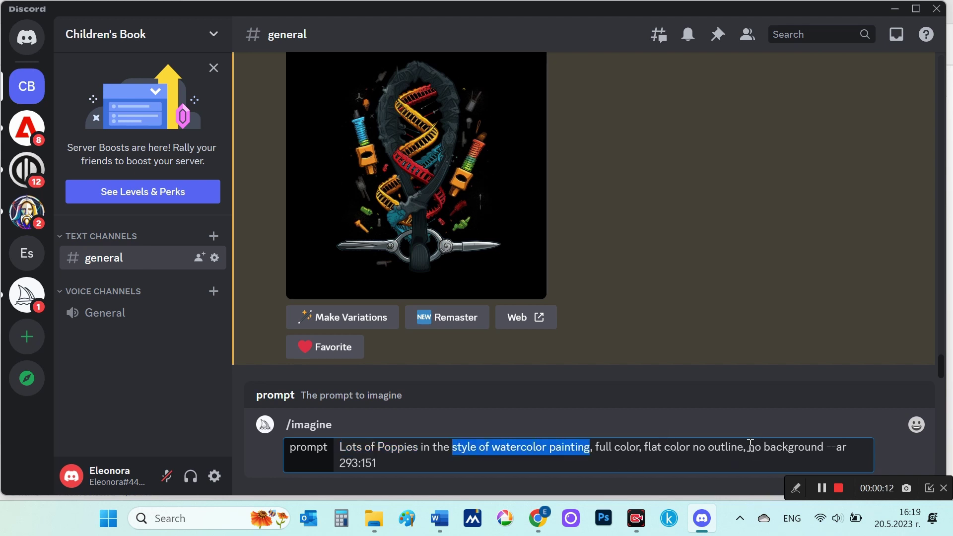
left_click_drag(750, 447, 824, 450)
left_click_drag(376, 464, 340, 459)
left_click(392, 463)
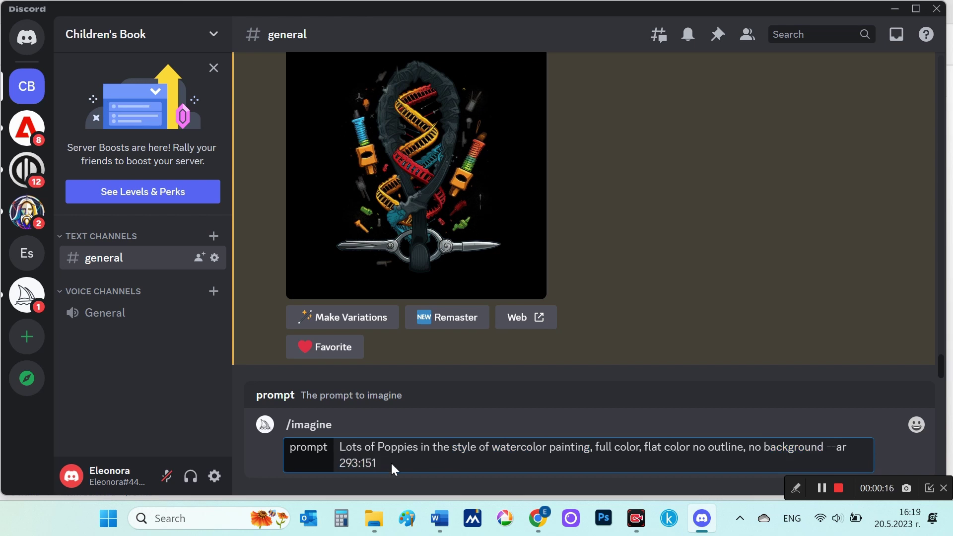
key("Return")
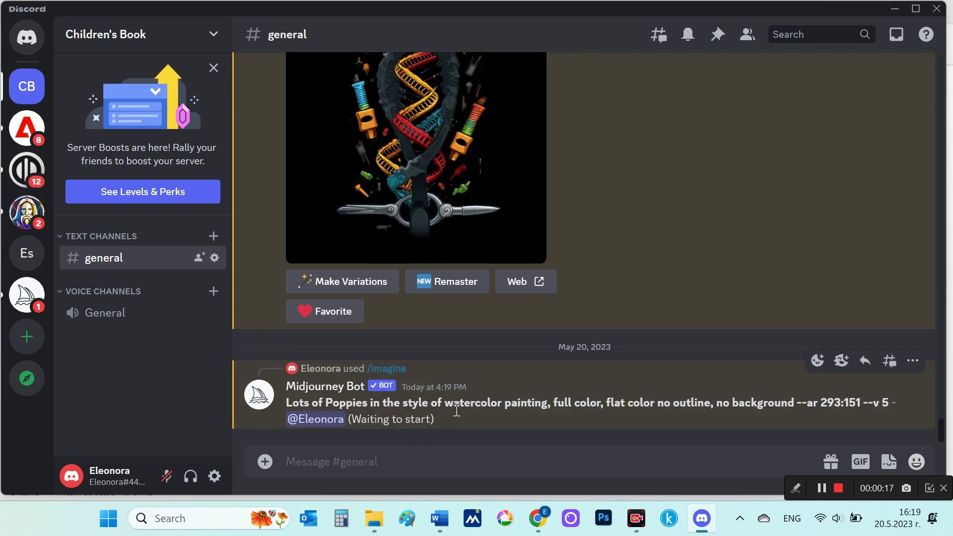
Preview the finished poppy grid, then reroll the unchanged poppy prompt and submit it
left_click(838, 492)
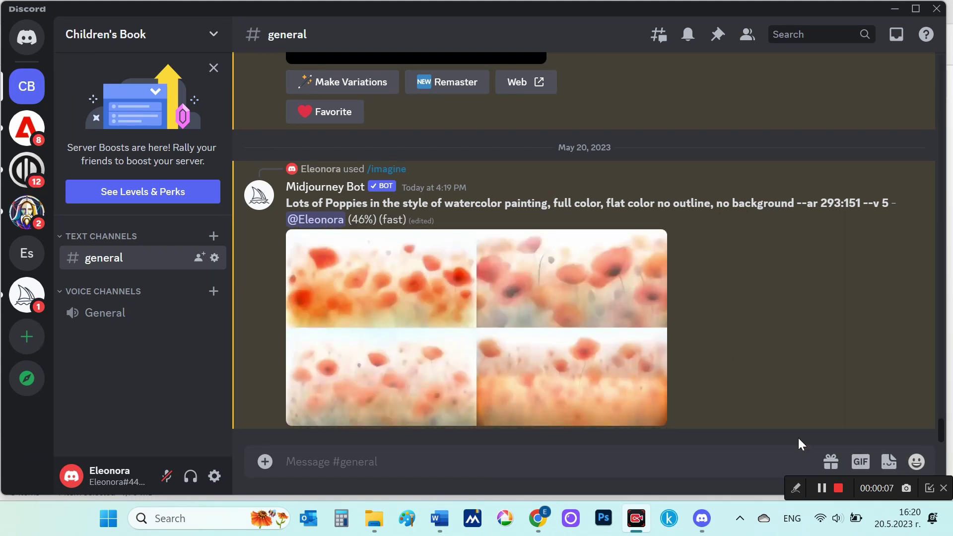
left_click(839, 493)
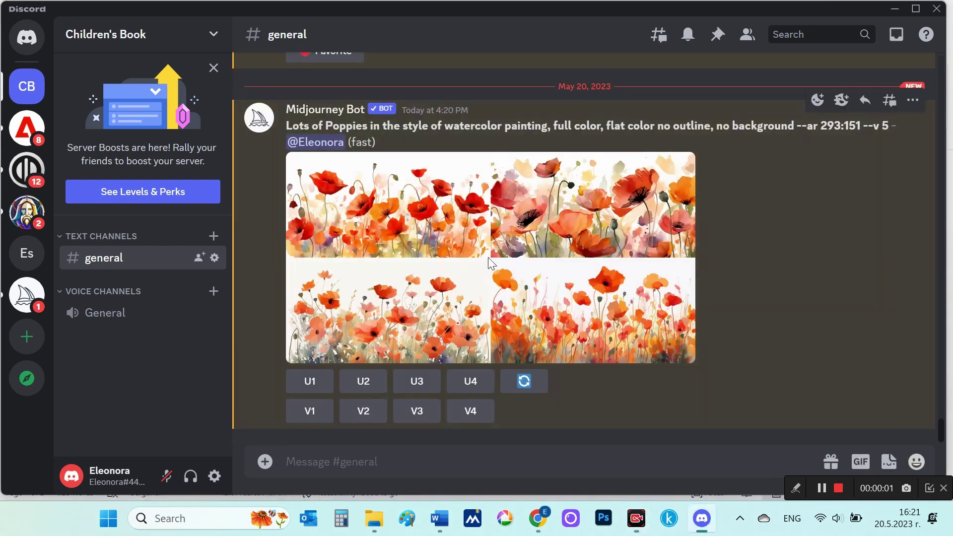
left_click(495, 266)
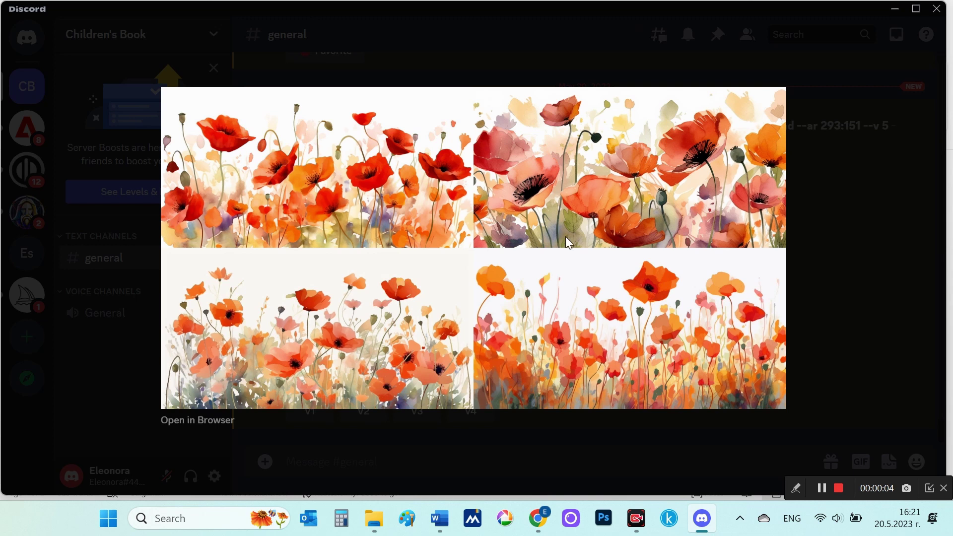
left_click(833, 324)
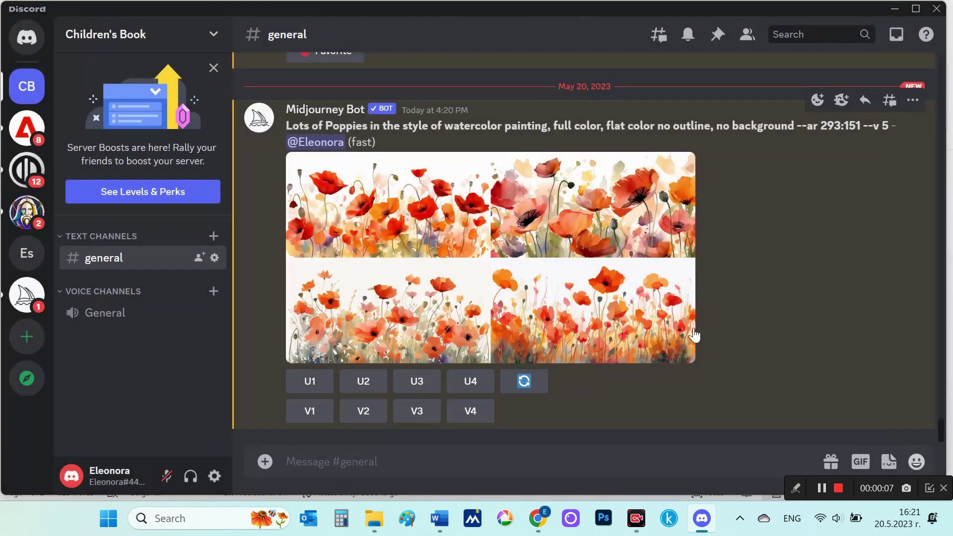
left_click(524, 389)
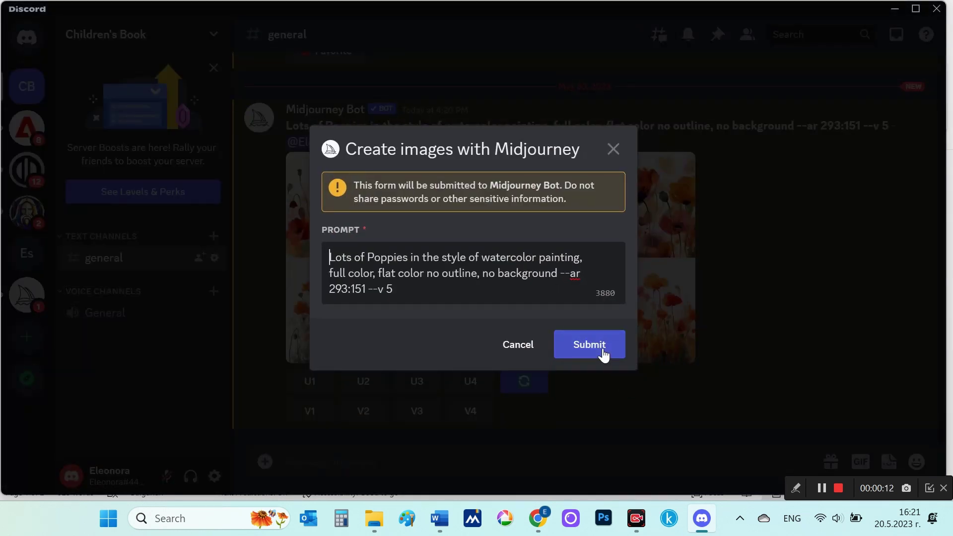
left_click(603, 349)
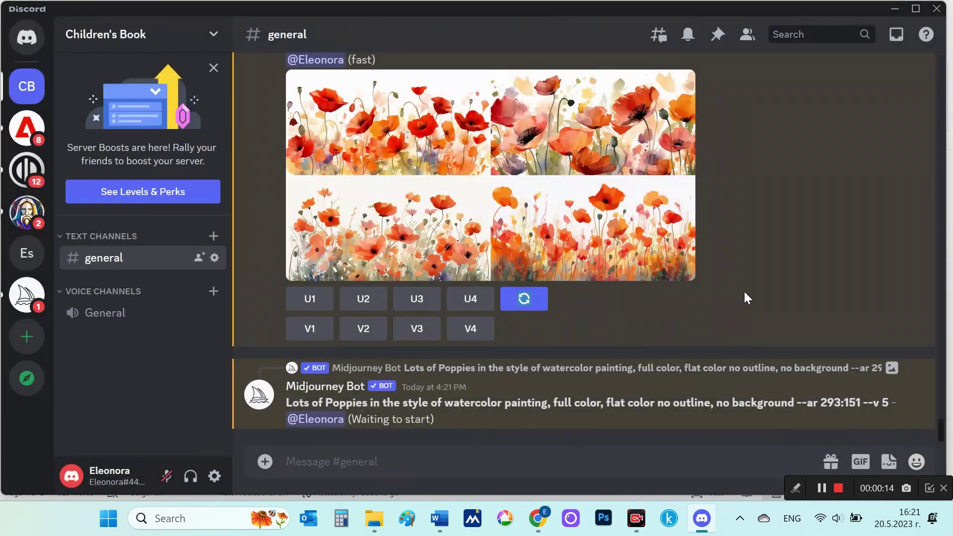
scroll(744, 291, "up", 2)
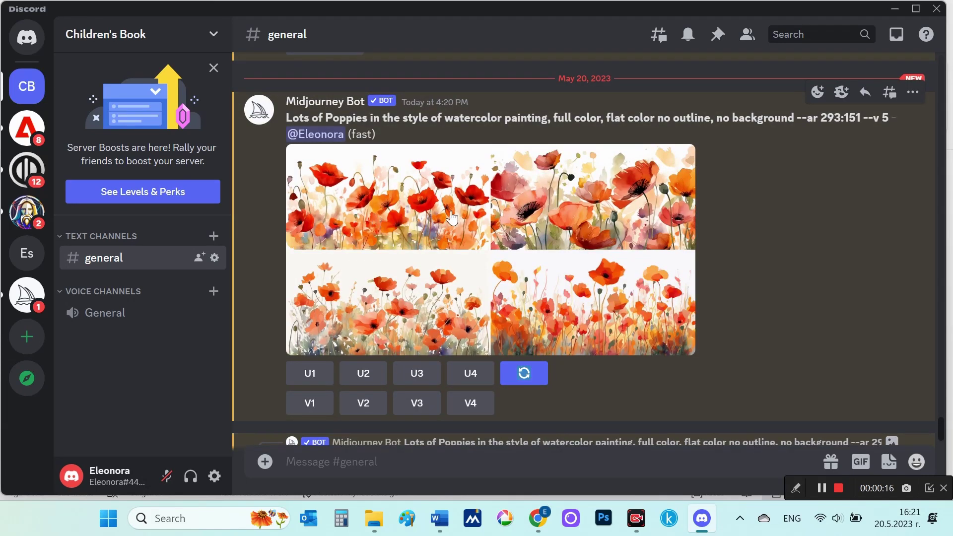
left_click(321, 381)
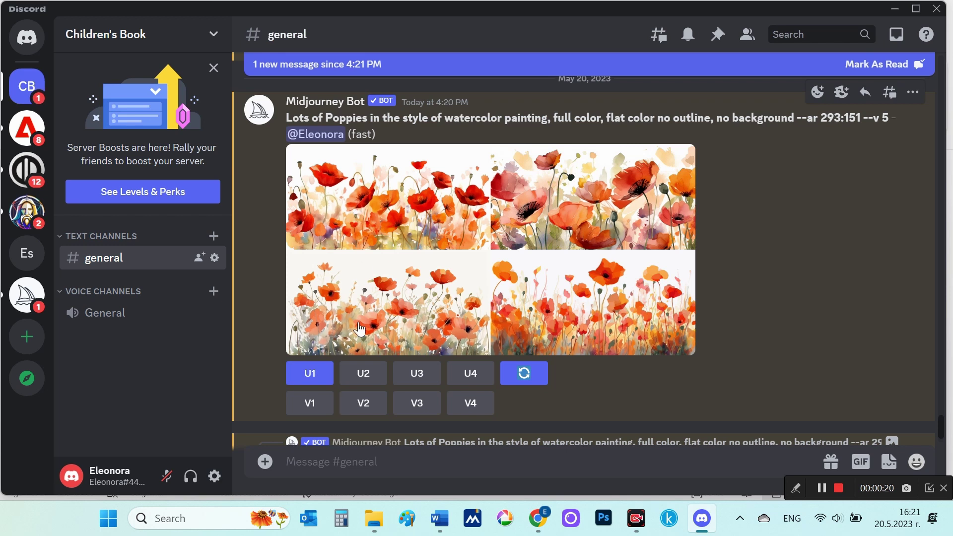
left_click(361, 382)
scroll(583, 359, "down", 5)
scroll(585, 362, "down", 5)
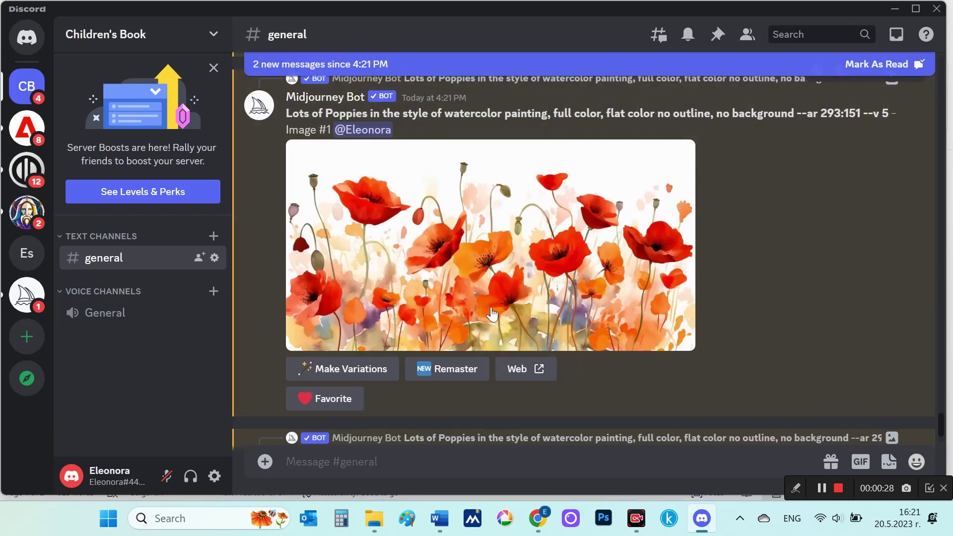
scroll(511, 325, "down", 1)
scroll(511, 325, "down", 7)
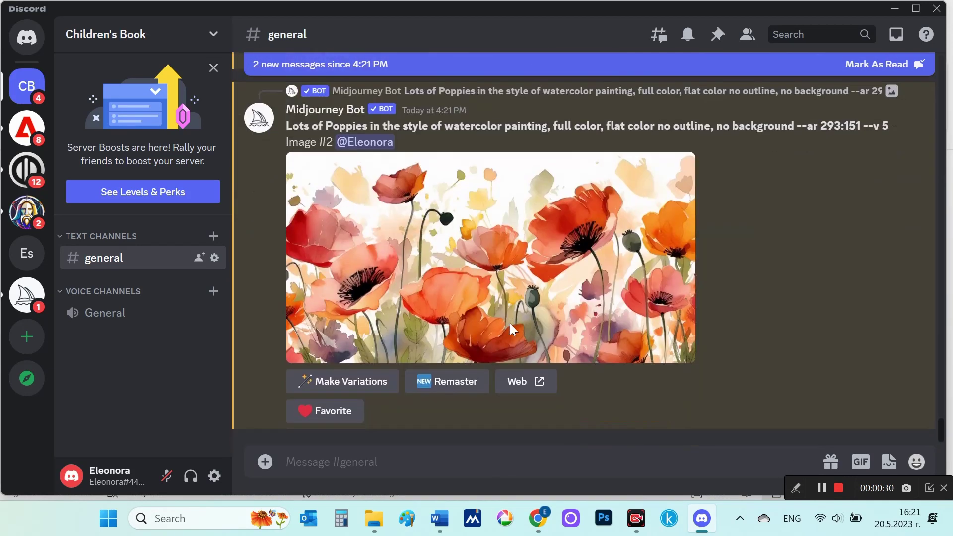
scroll(510, 325, "up", 6)
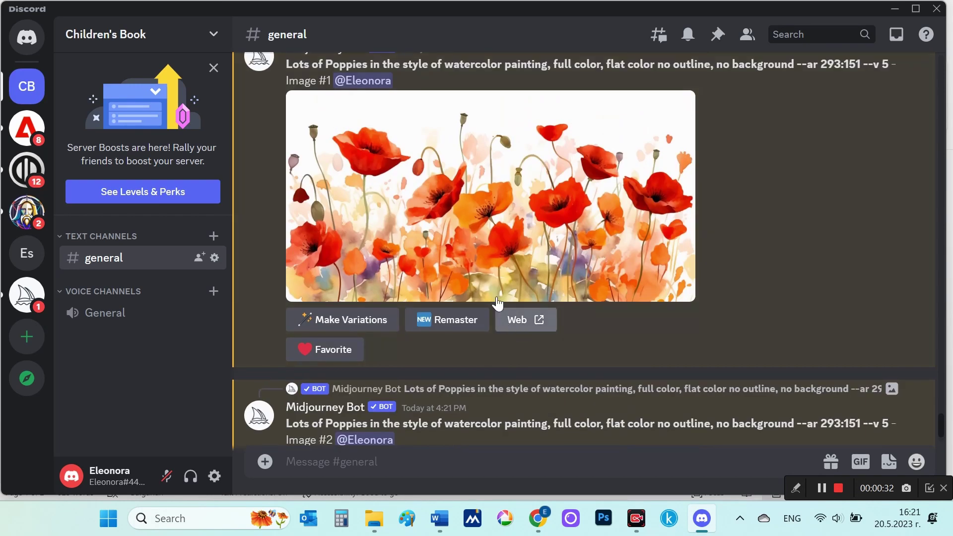
scroll(485, 240, "up", 2)
Save the first and second upscaled poppy images to the computer
left_click(489, 284)
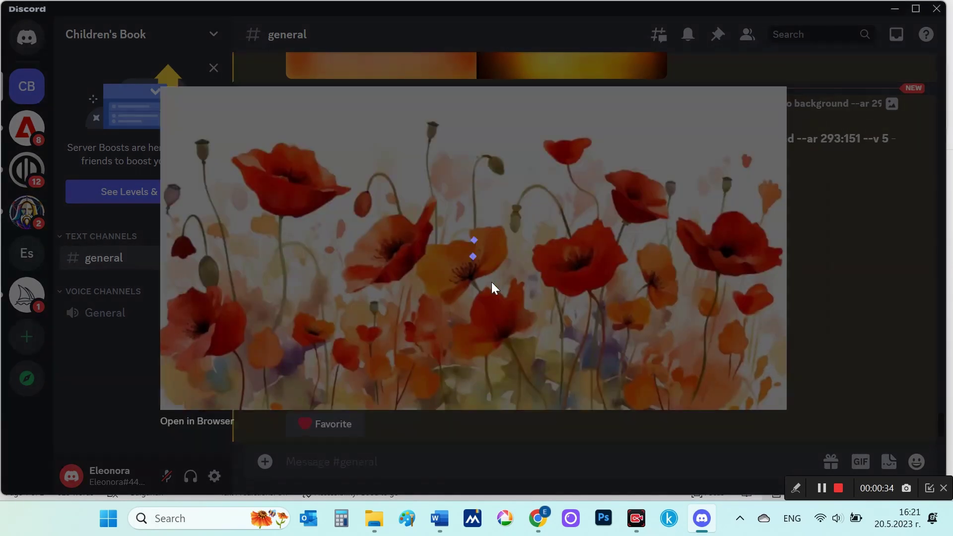
right_click(460, 287)
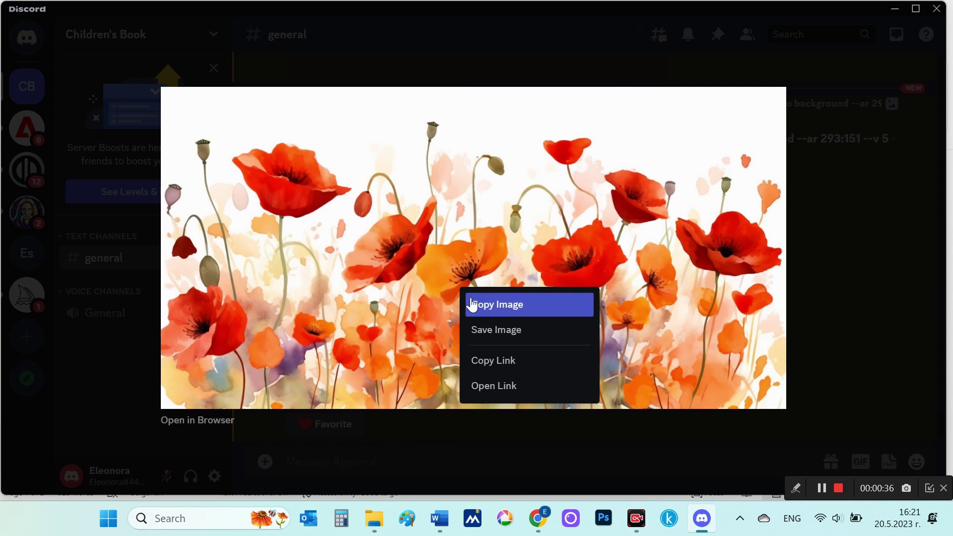
left_click(504, 331)
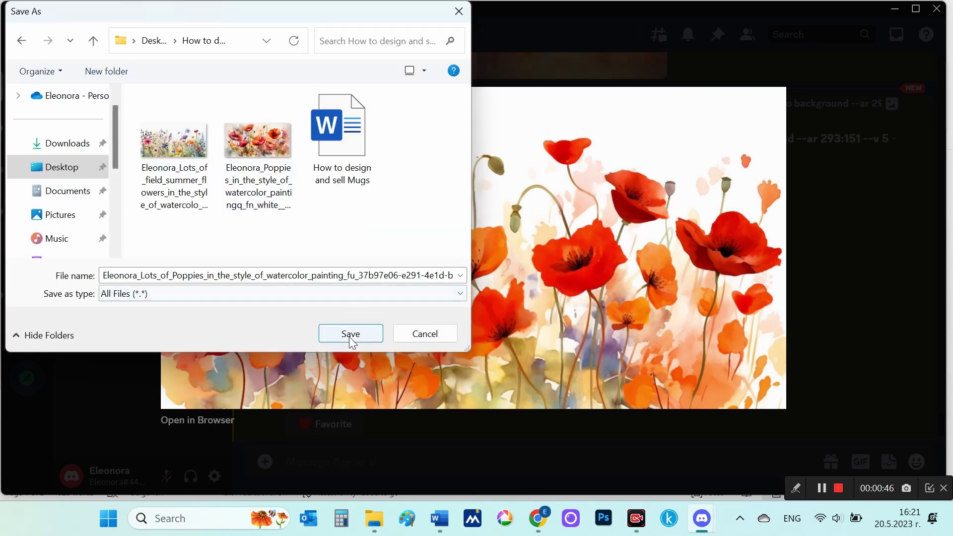
left_click(351, 334)
left_click(843, 375)
scroll(654, 360, "down", 10)
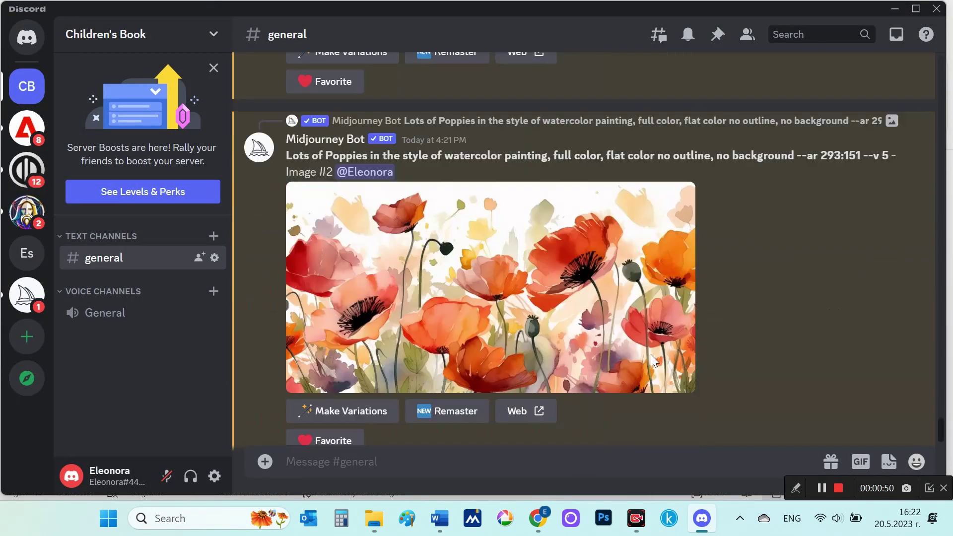
left_click(442, 290)
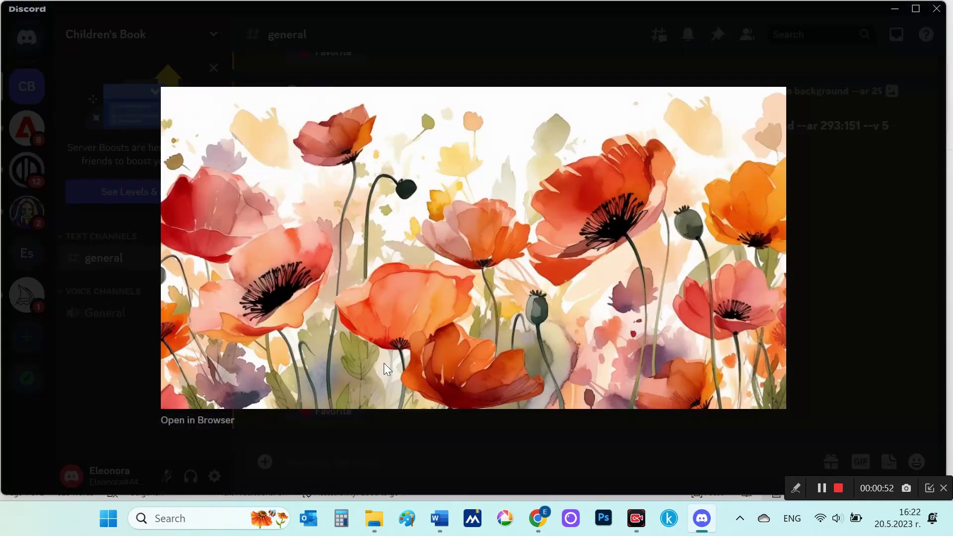
right_click(362, 302)
left_click(382, 342)
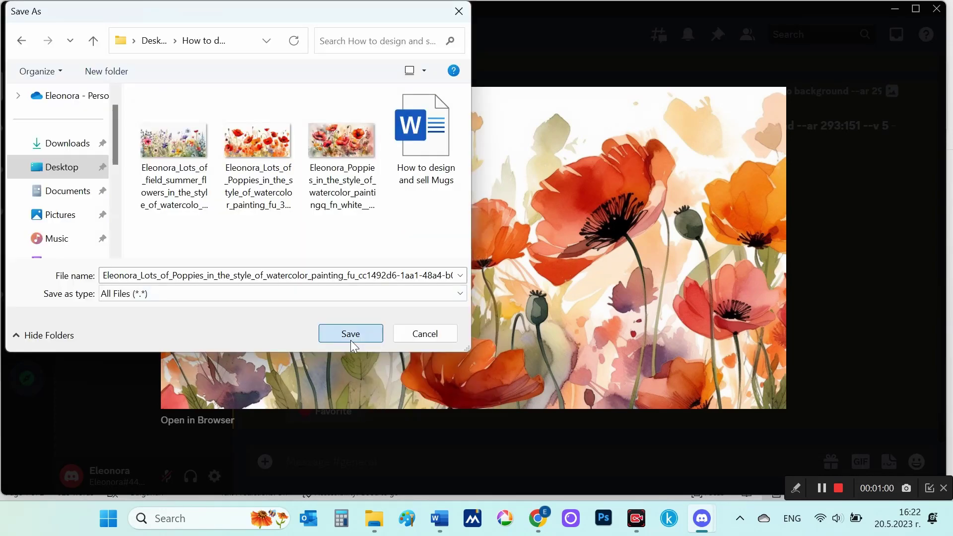
left_click(351, 332)
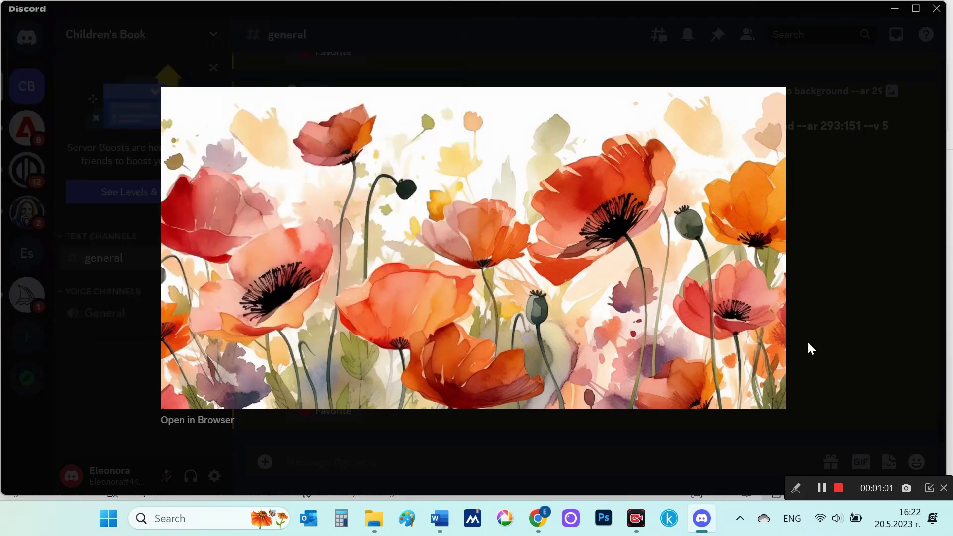
left_click(832, 371)
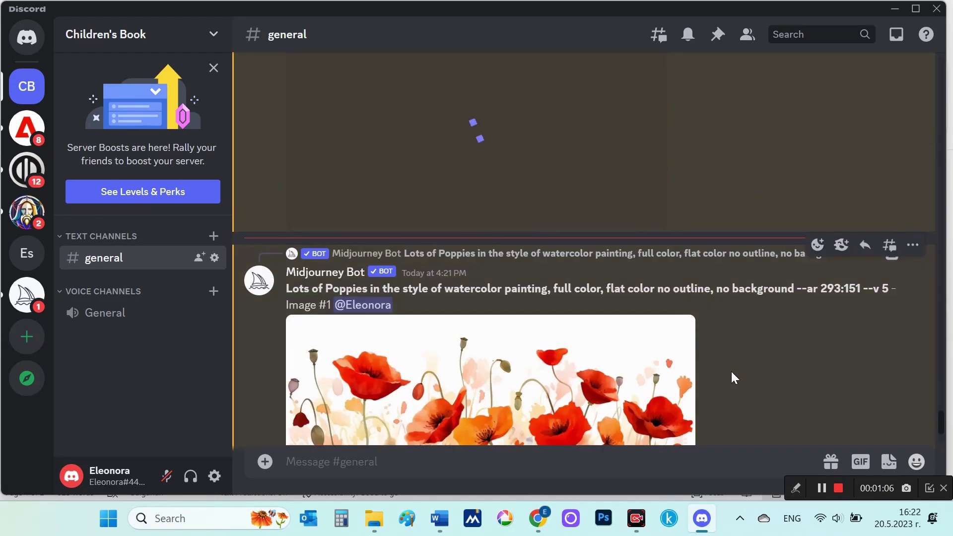
scroll(732, 377, "up", 3)
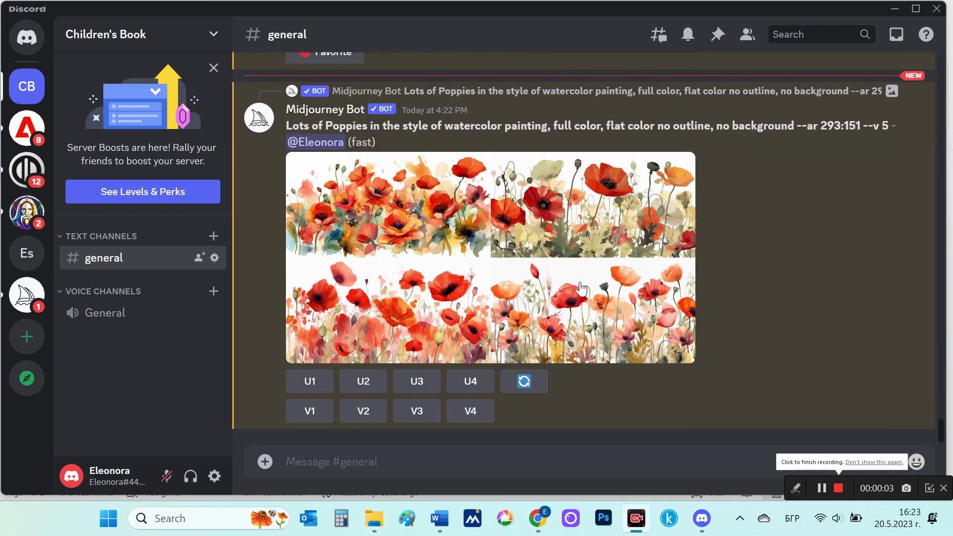
Preview the new poppy grid and upscale options 3 and 4
left_click(513, 302)
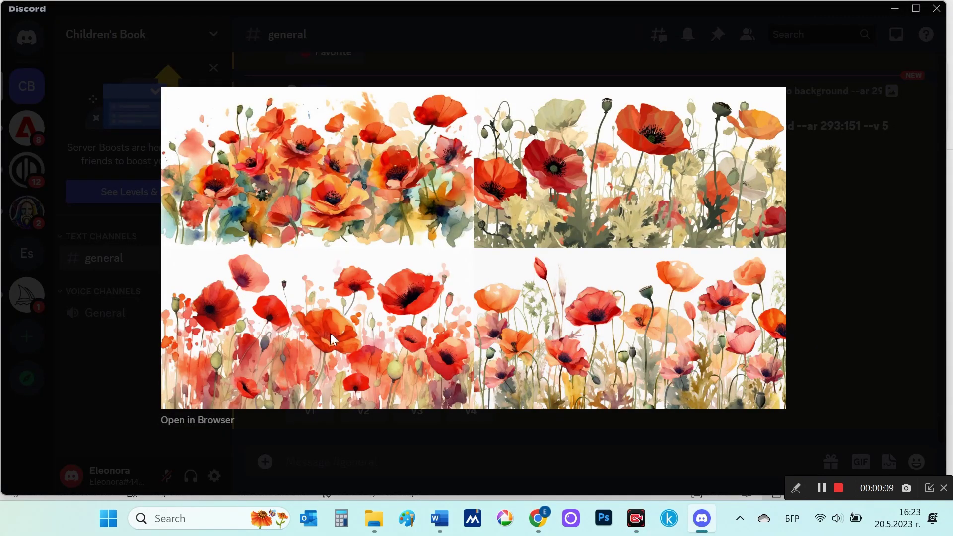
left_click(850, 350)
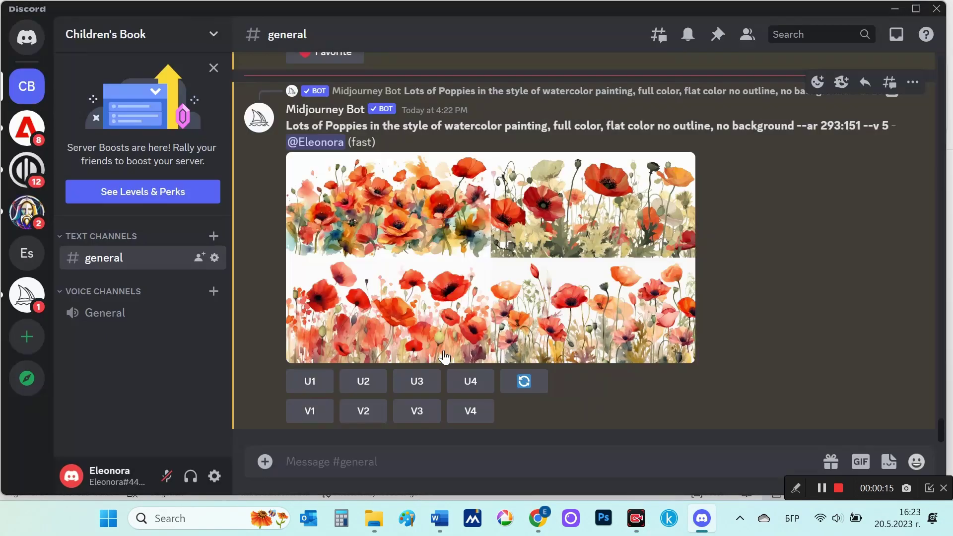
left_click(417, 380)
left_click(470, 258)
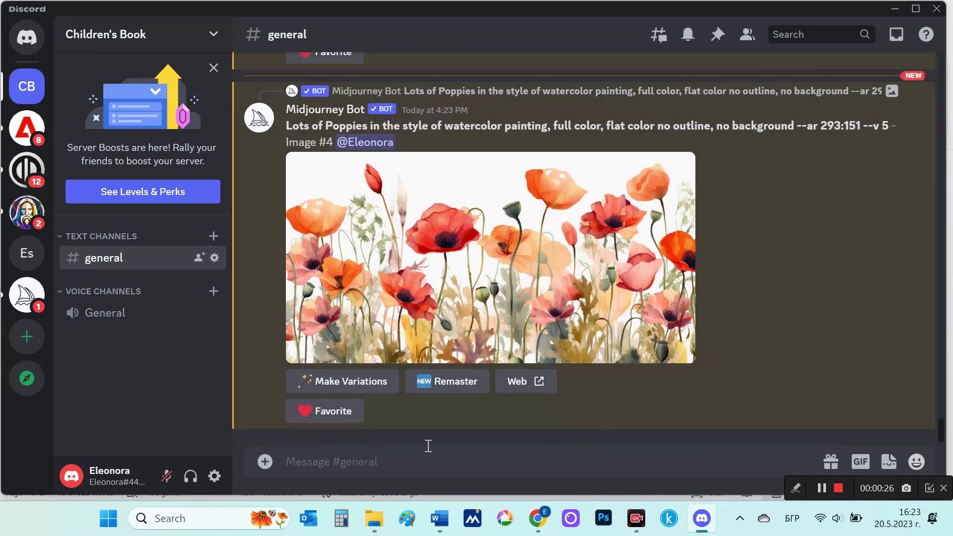
Send /imagine with the 'Lots of field summer flowers' watercolor prompt at --ar 293:151, then enlarge the grid
key("alt+shift")
left_click(422, 452)
type("/")
left_click(447, 186)
type("Lots of field summer flowers in the style of watercolor painting, no background --ar 293:151")
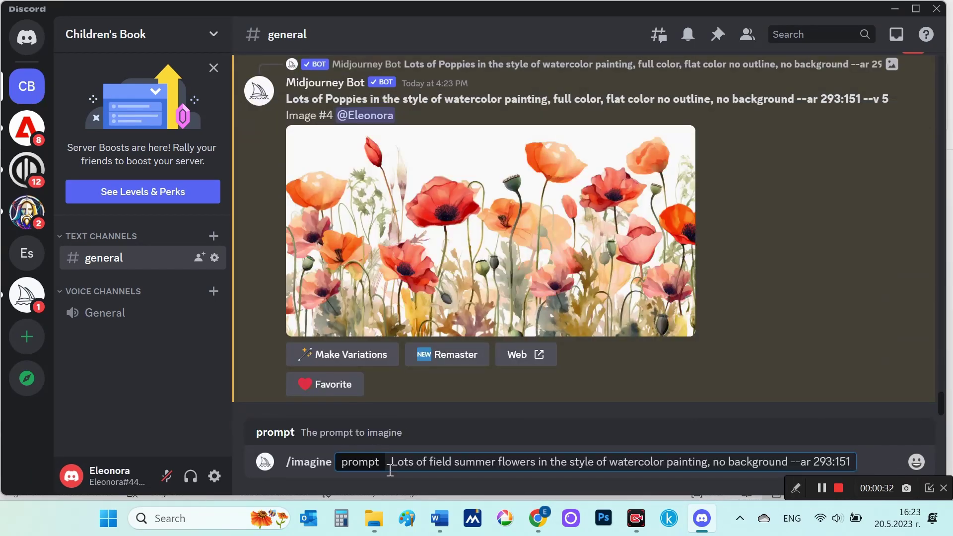
left_click_drag(392, 462, 536, 462)
left_click(850, 461)
key("Return")
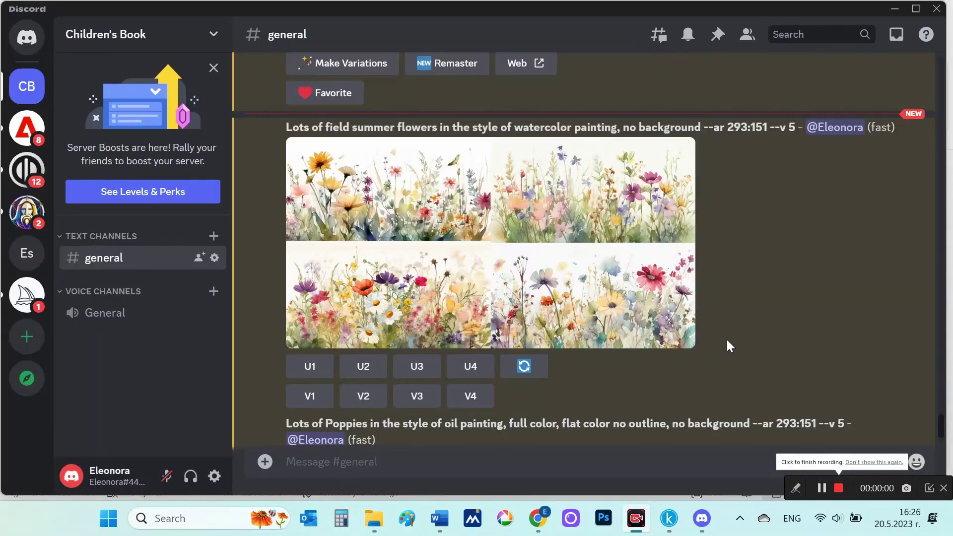
left_click(508, 245)
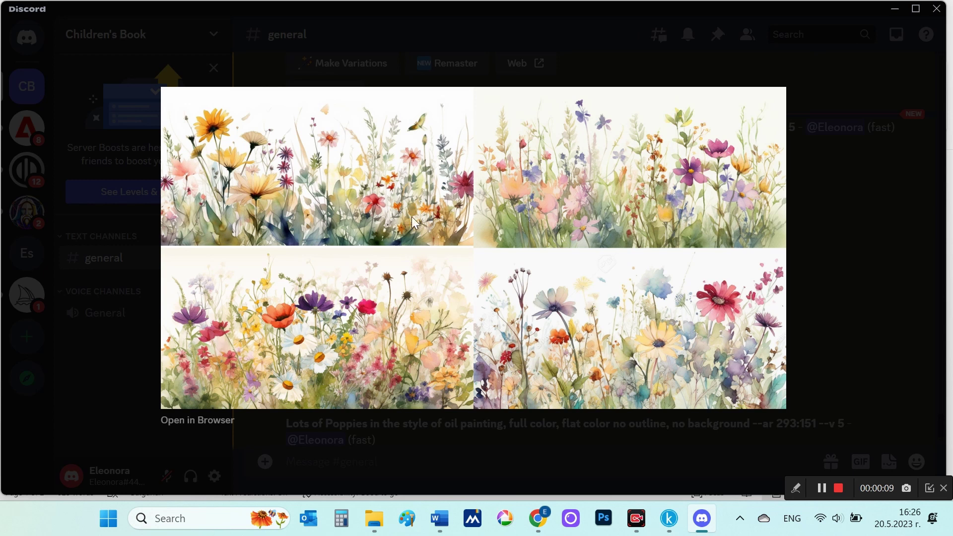
Upscale all four field summer flower options, U1 through U4
left_click(864, 336)
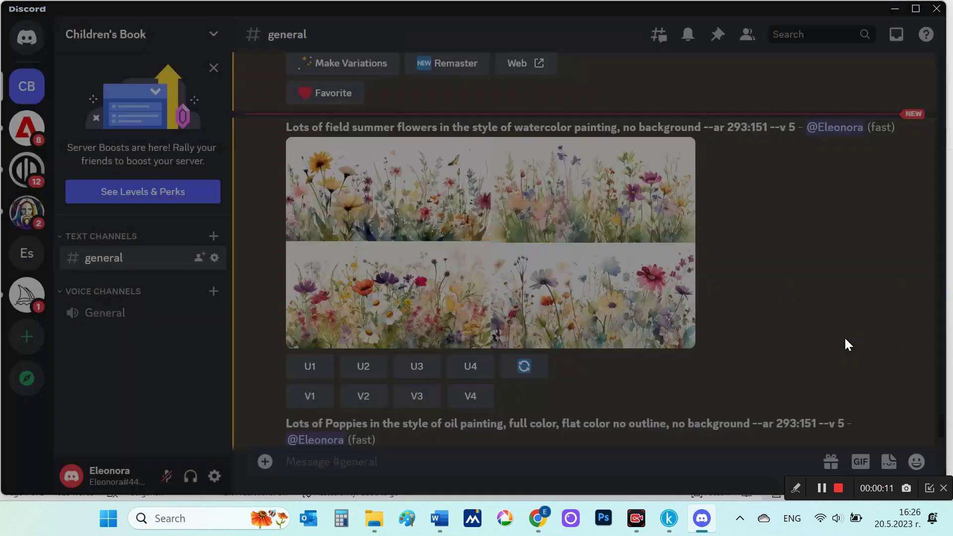
left_click(321, 365)
left_click(362, 367)
left_click(413, 373)
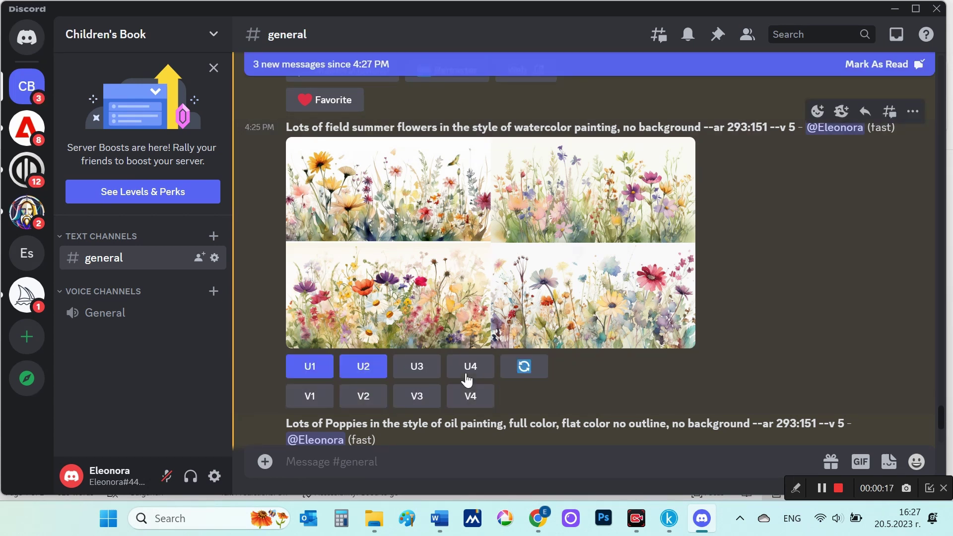
left_click(466, 379)
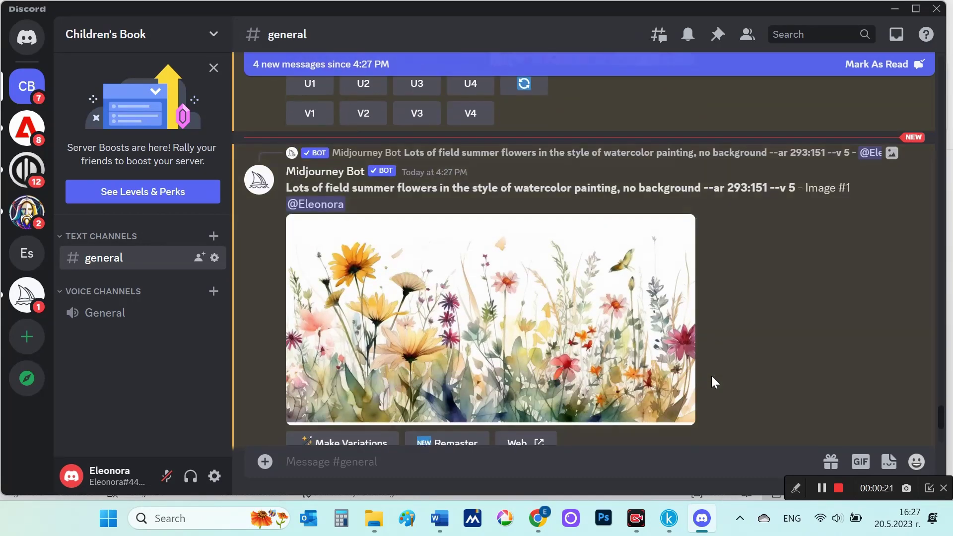
Open the upscaled flower images full-size and save them to the computer
left_click(562, 290)
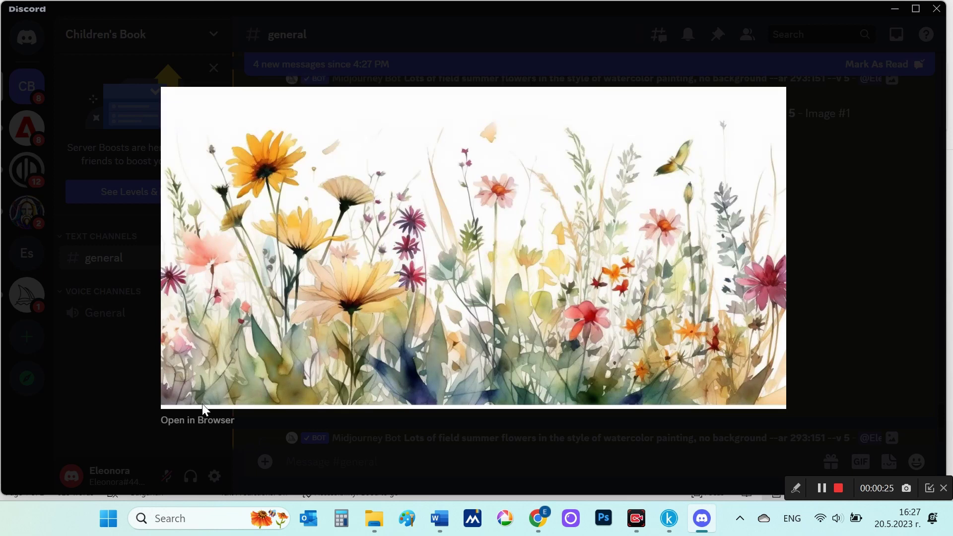
right_click(271, 358)
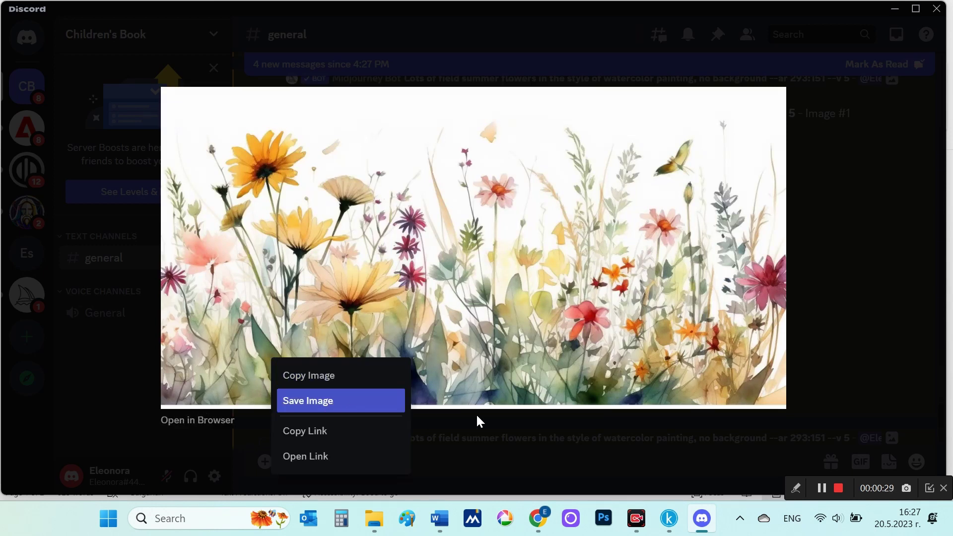
left_click(635, 437)
scroll(656, 393, "down", 5)
scroll(576, 307, "down", 5)
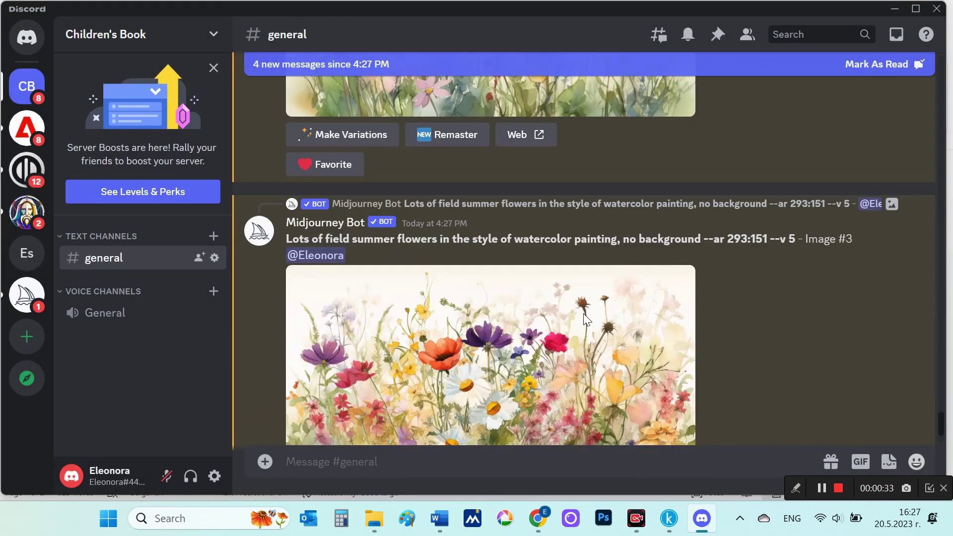
scroll(584, 316, "down", 6)
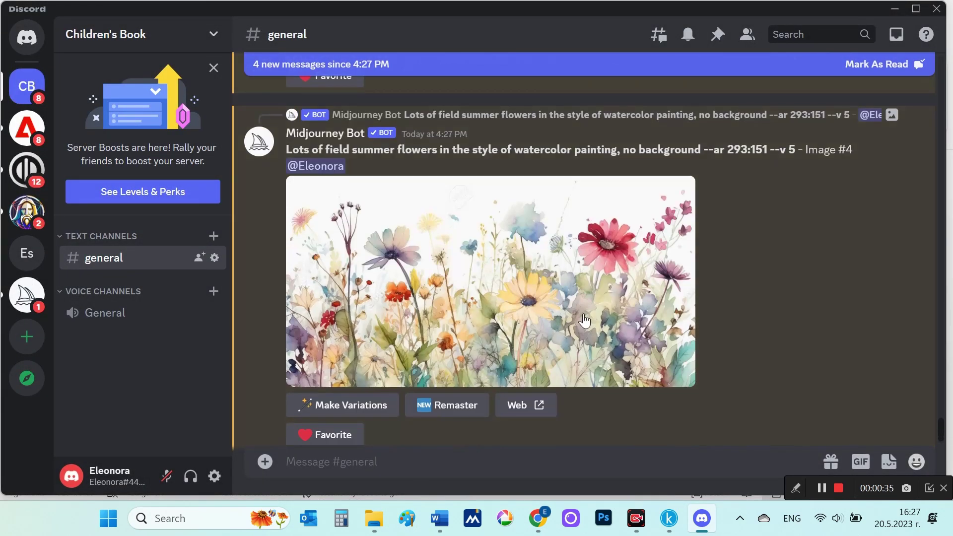
left_click(584, 321)
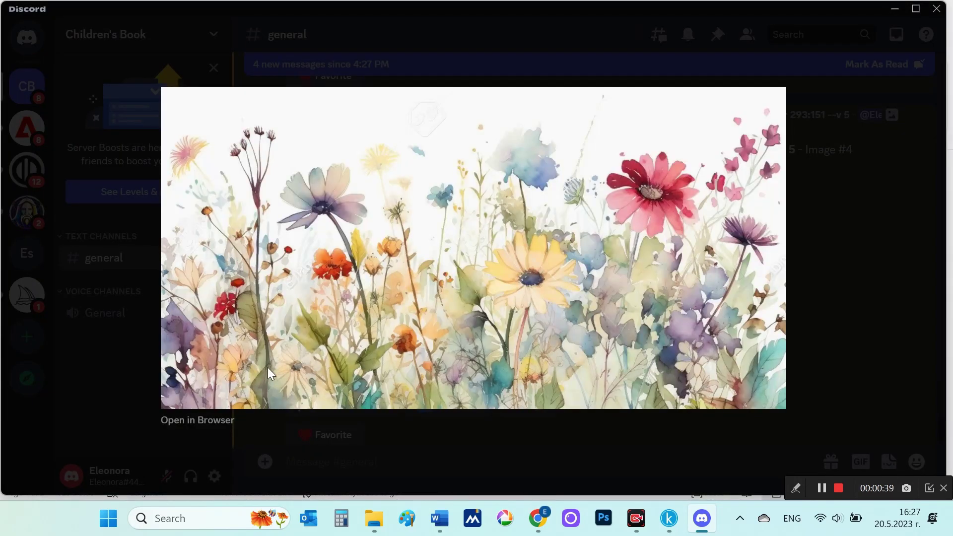
right_click(267, 367)
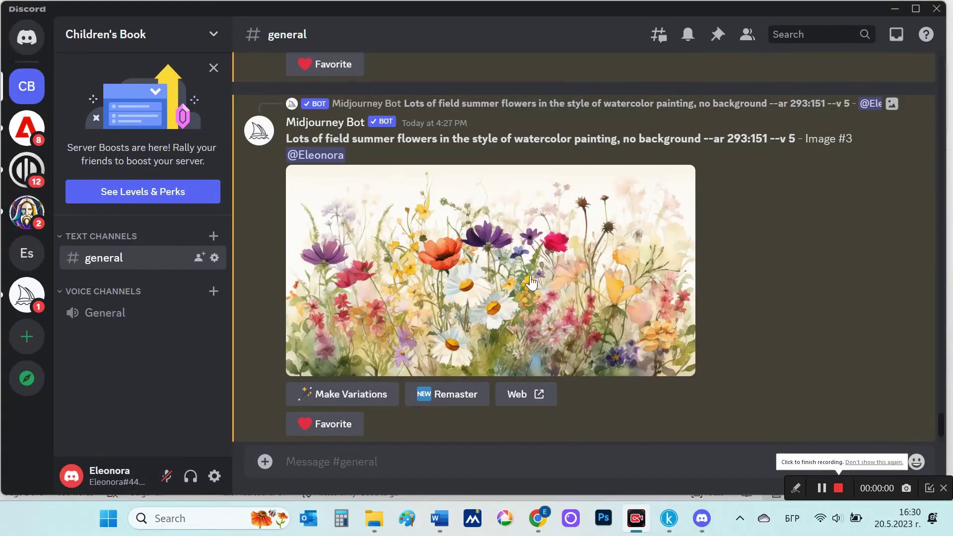
left_click(530, 276)
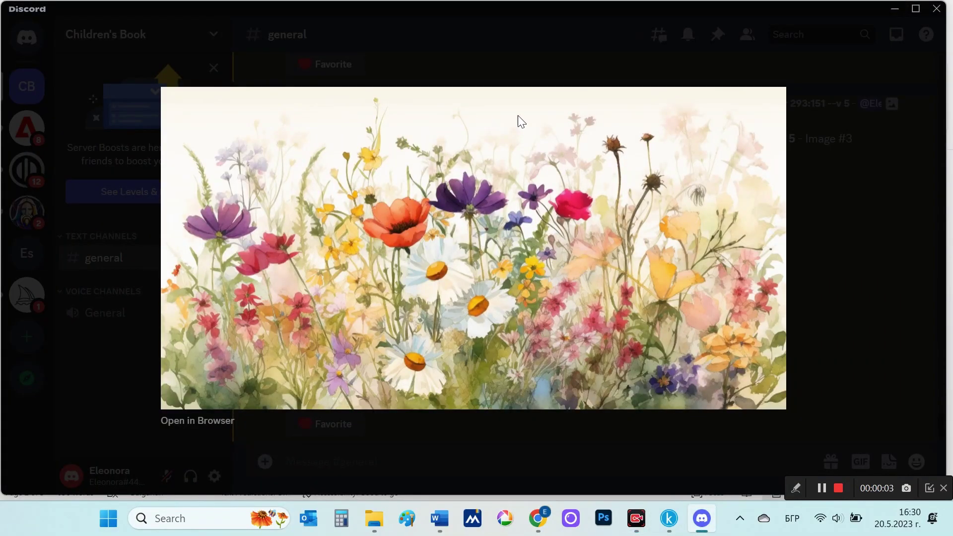
Upload the first field flower image to remove.bg and download its background-free version
left_click(819, 317)
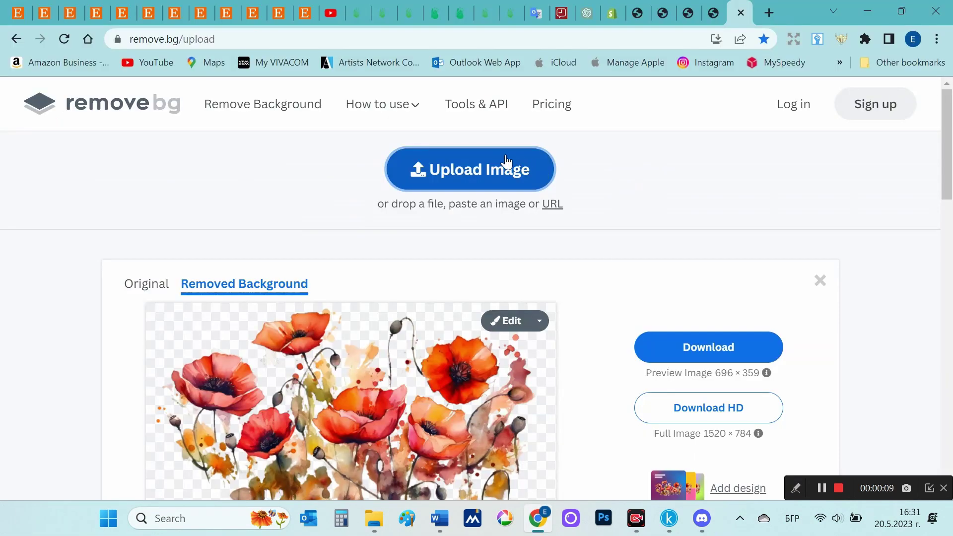
left_click(494, 162)
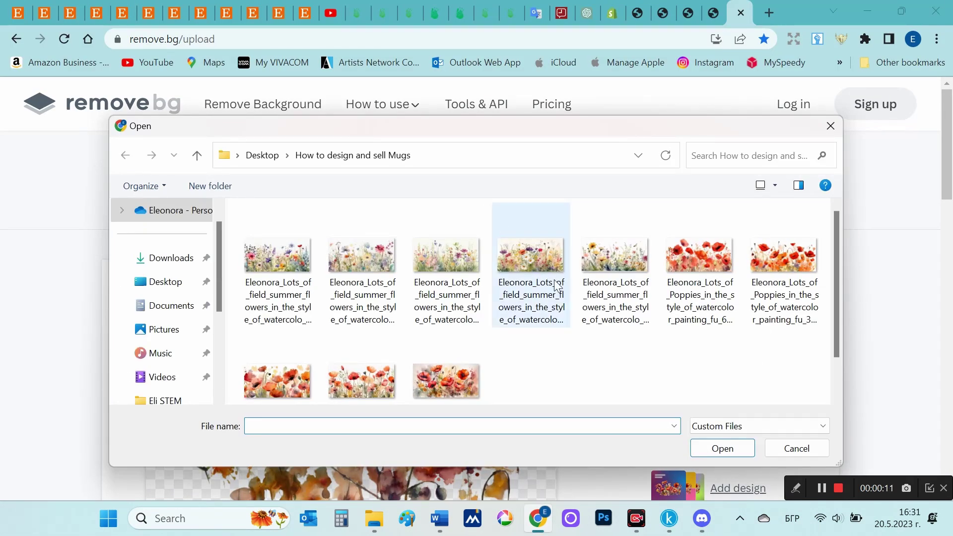
double_click(467, 265)
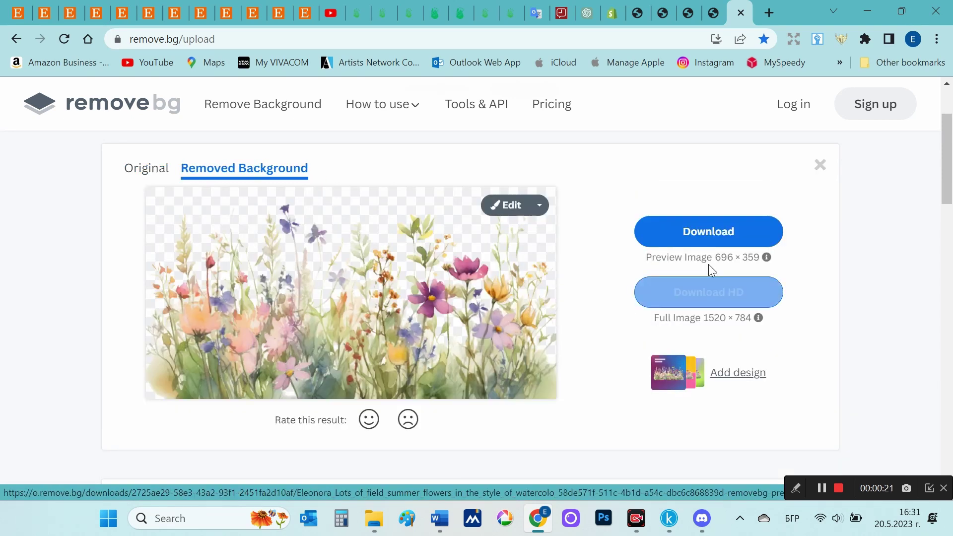
left_click(645, 235)
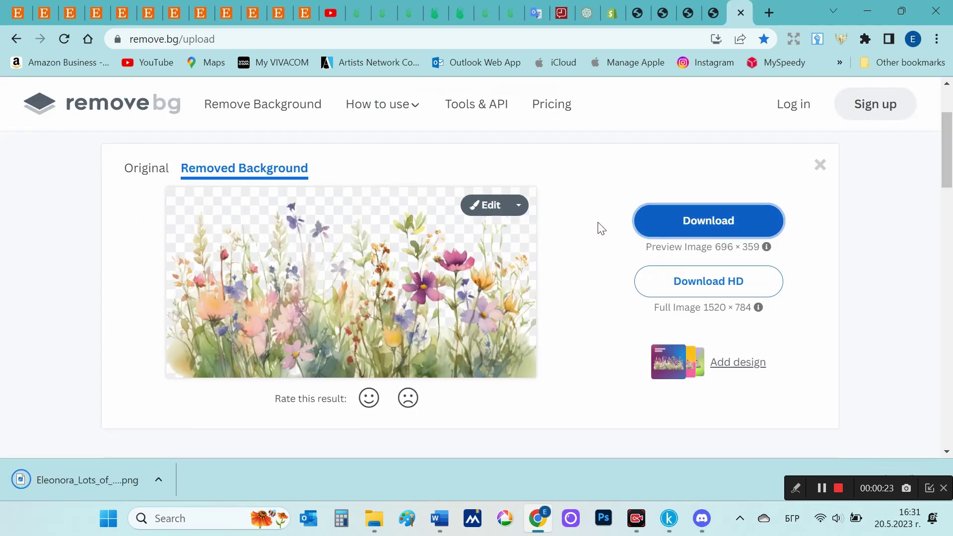
Upload the field summer flowers watercolour and download its transparent PNG
scroll(598, 228, "up", 2)
left_click(466, 175)
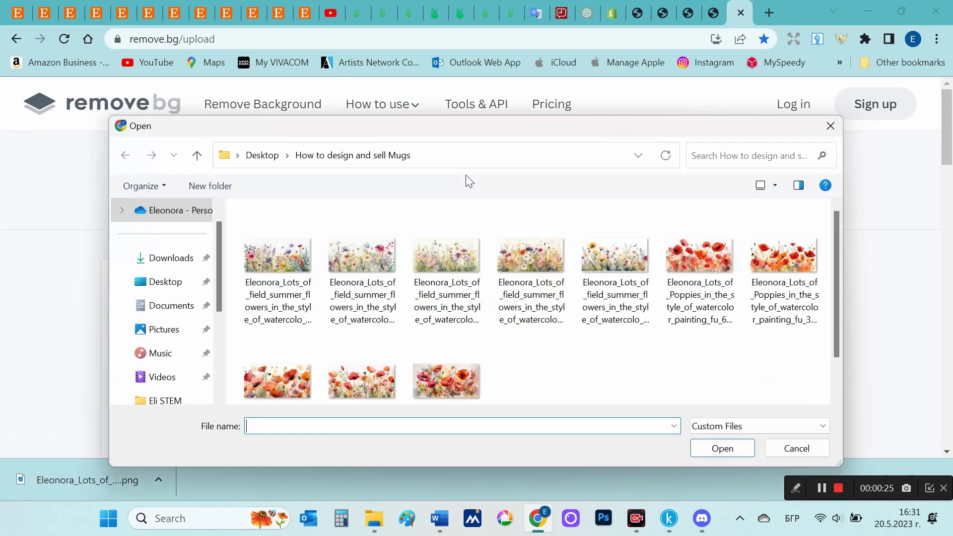
double_click(552, 264)
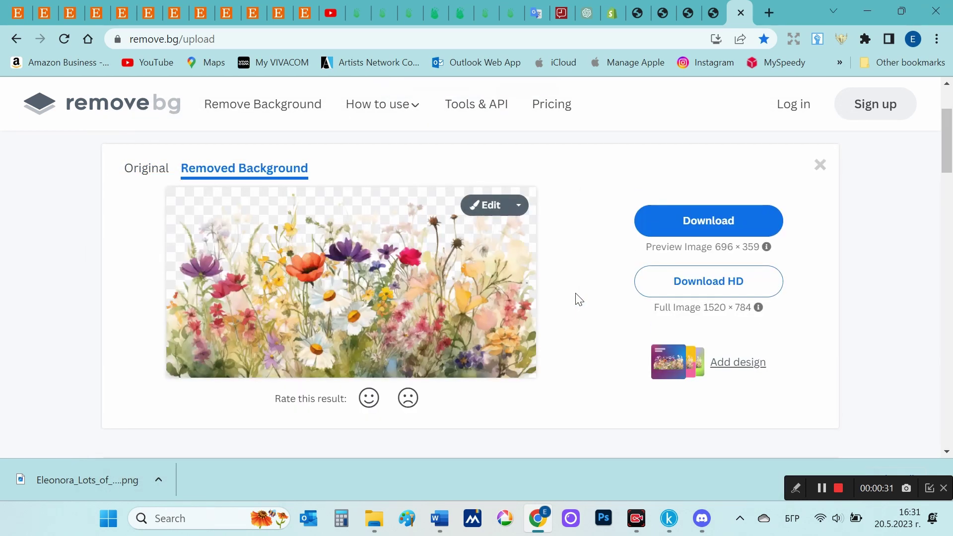
left_click(698, 232)
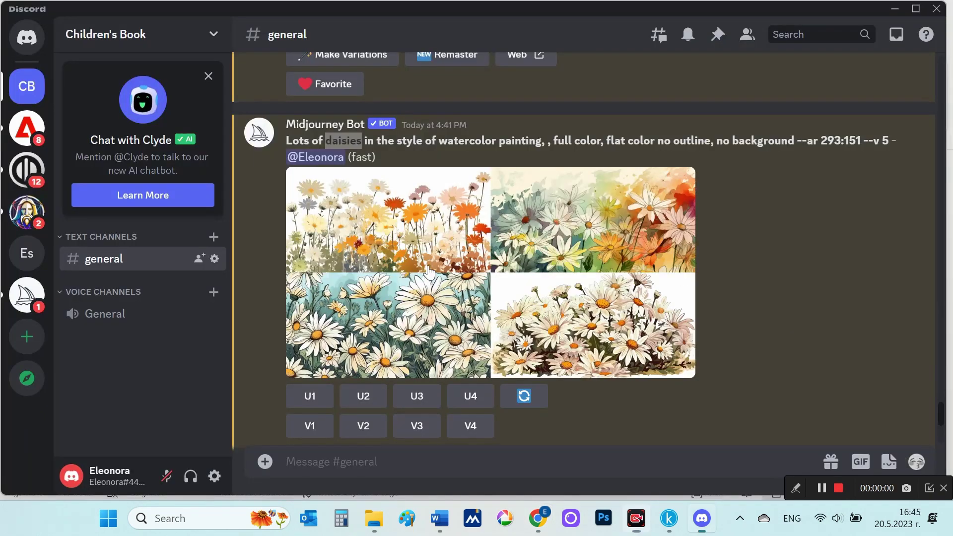
Preview the daisies grid and upscale daisy images 1 and 4
left_click(429, 270)
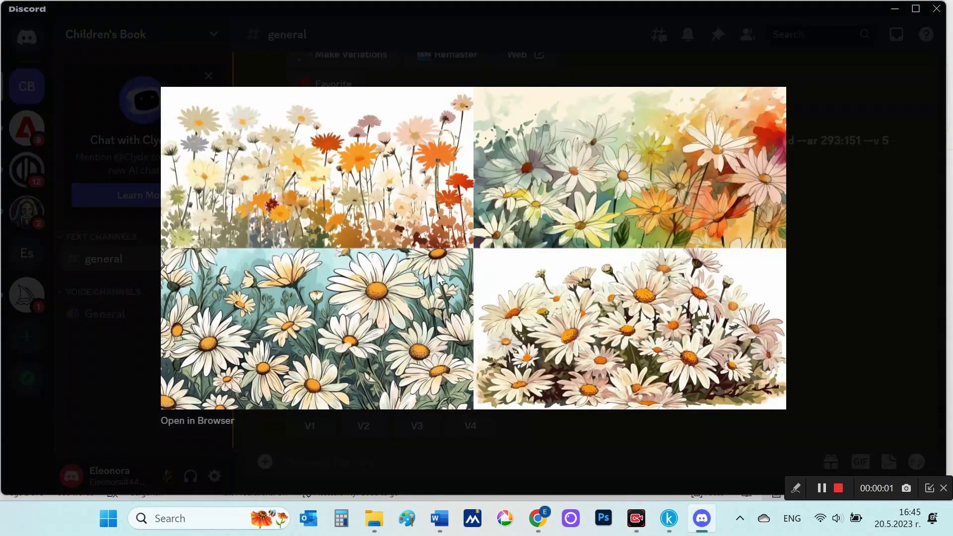
left_click(848, 343)
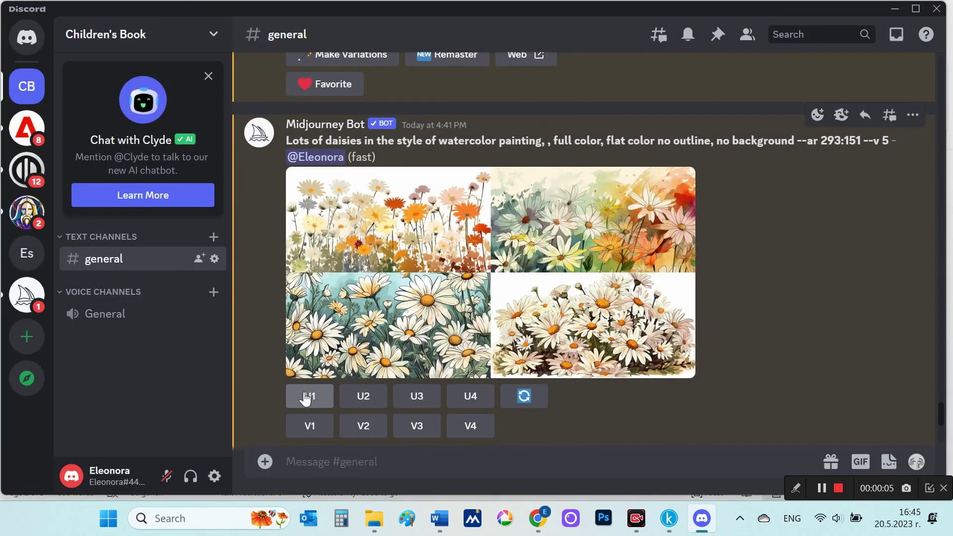
left_click(302, 395)
left_click(476, 398)
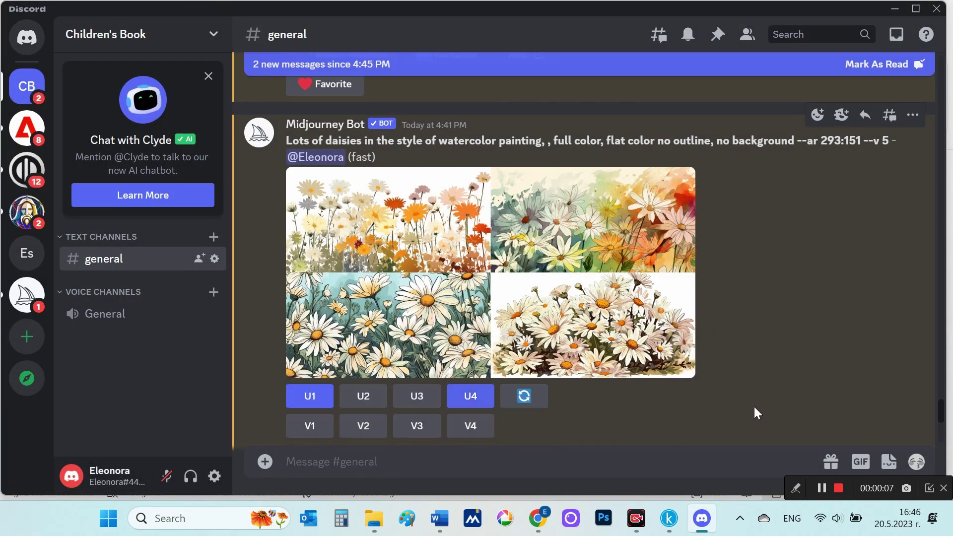
scroll(754, 407, "down", 5)
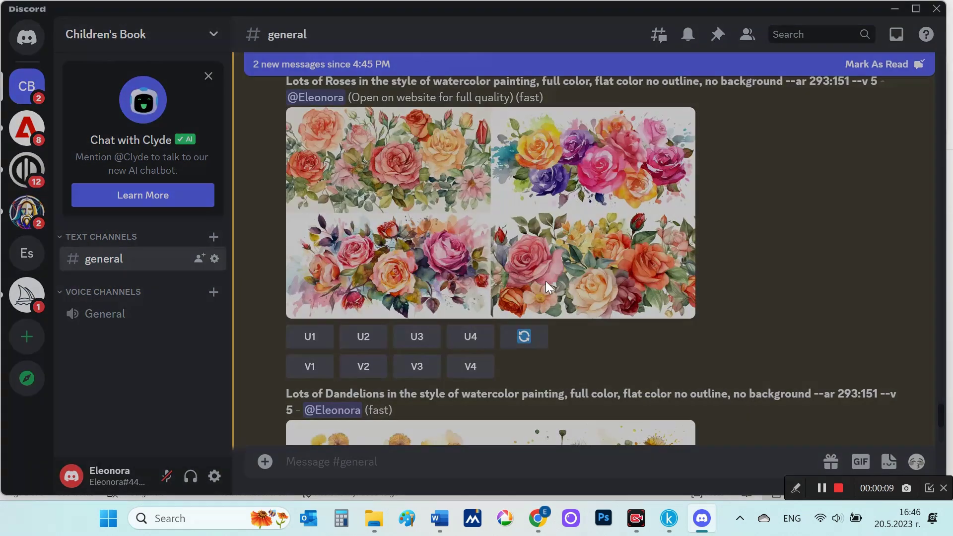
Preview the Roses grid, upscale rose images 1 and 3, then enlarge the Dandelions grid
left_click(547, 281)
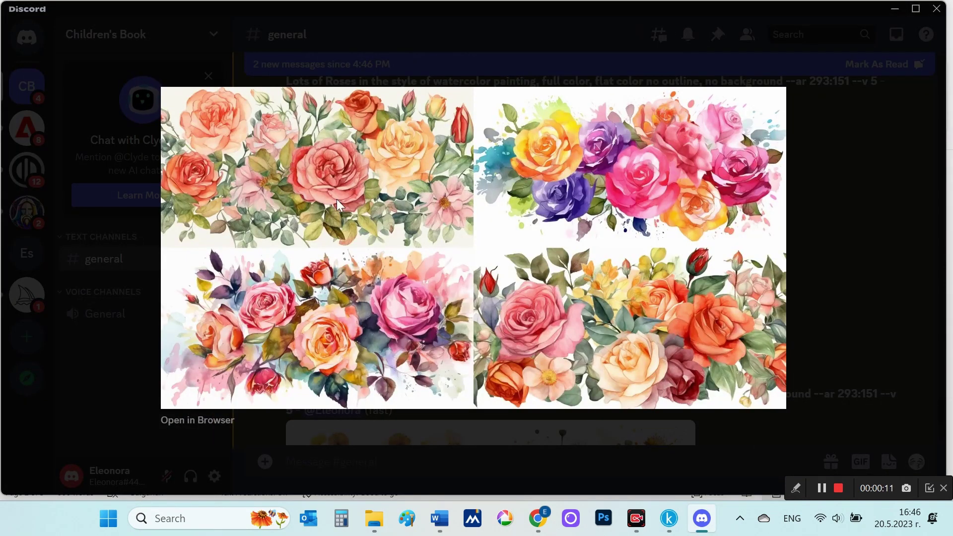
left_click(837, 310)
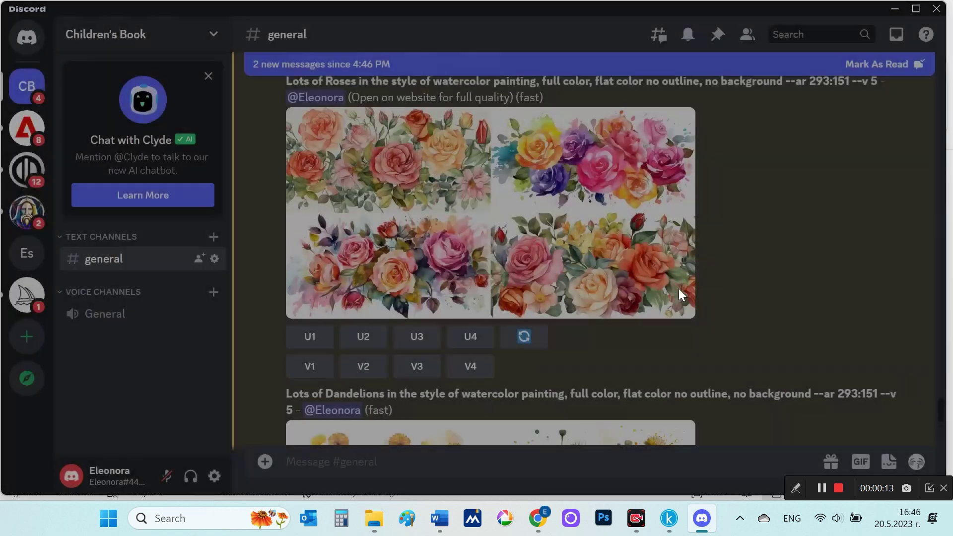
left_click(311, 335)
left_click(417, 338)
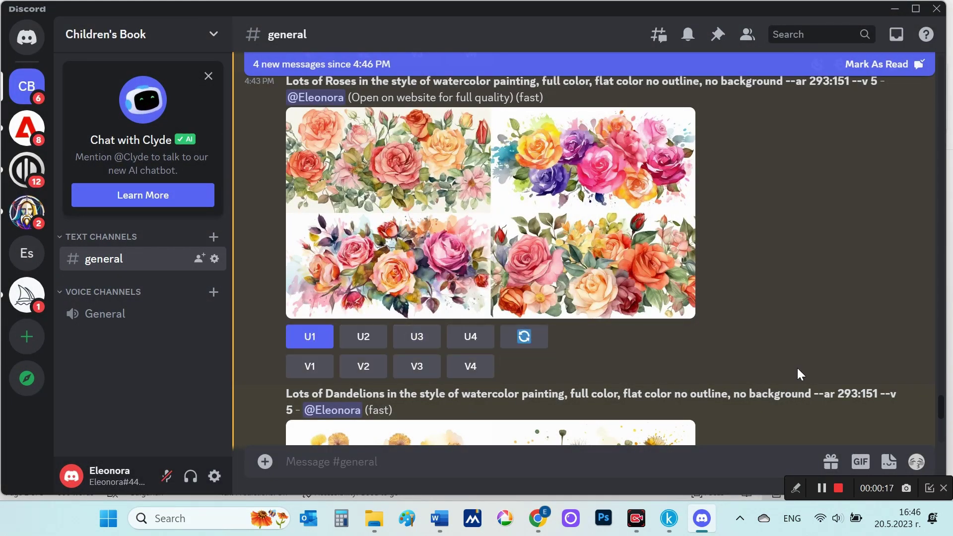
scroll(797, 368, "down", 3)
scroll(798, 368, "down", 2)
left_click(500, 330)
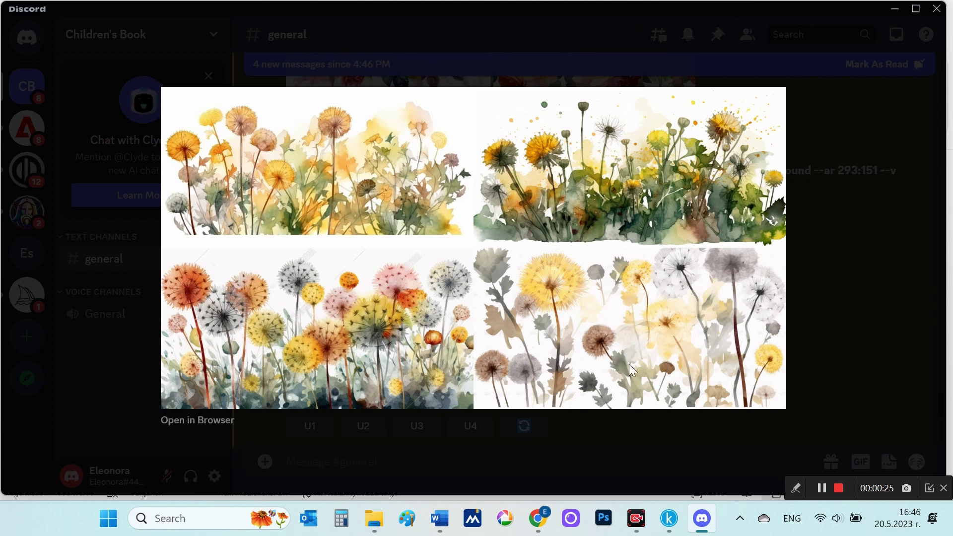
Upscale dandelion images 3 and 4
left_click(848, 369)
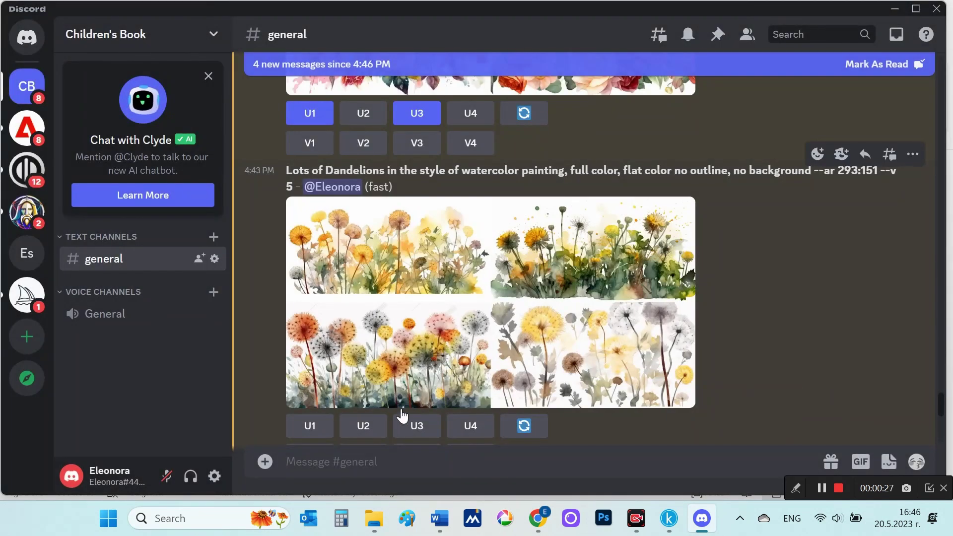
left_click(410, 425)
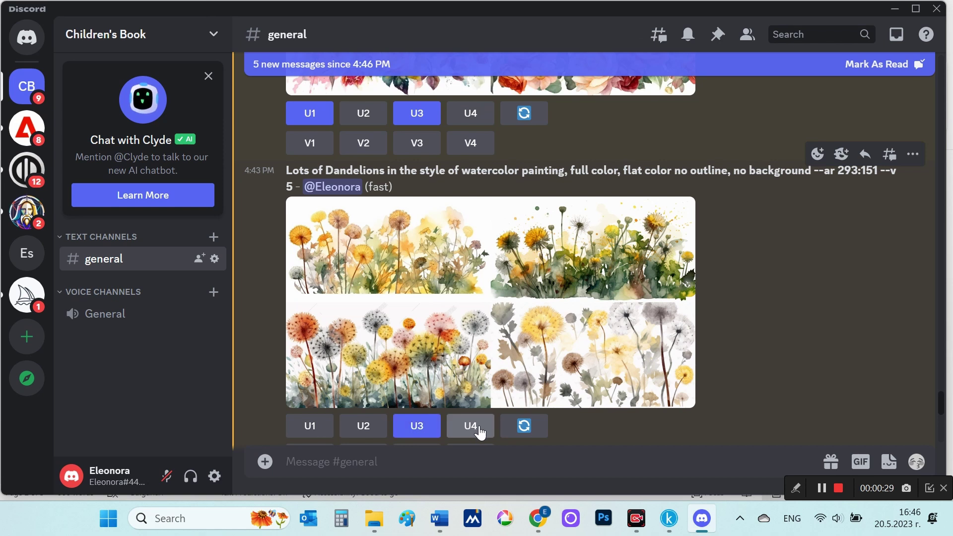
left_click(471, 426)
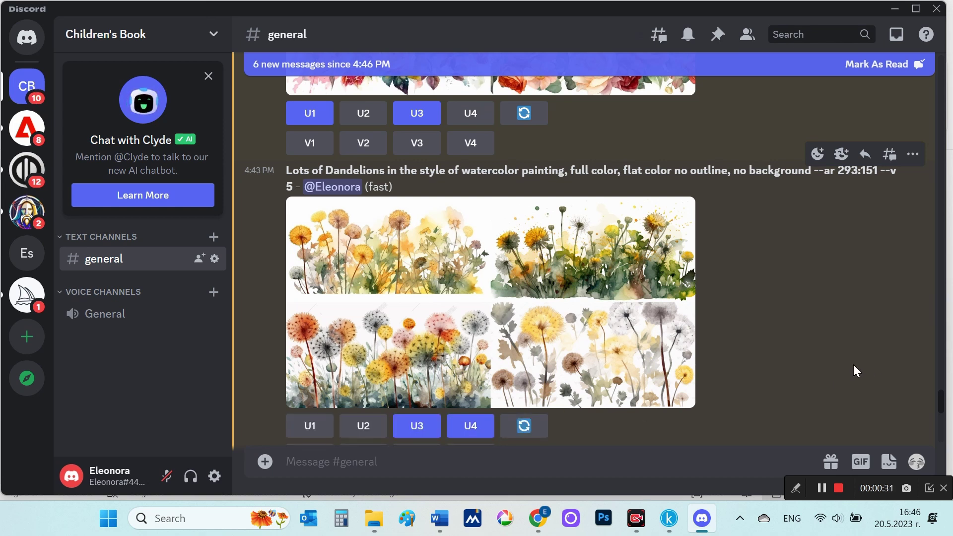
scroll(853, 364, "down", 2)
scroll(854, 364, "down", 4)
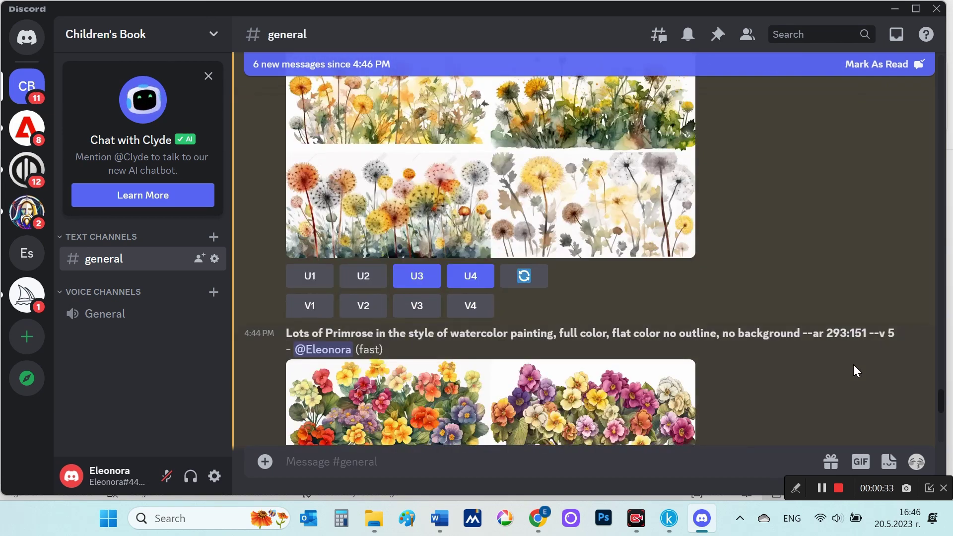
scroll(854, 366, "down", 2)
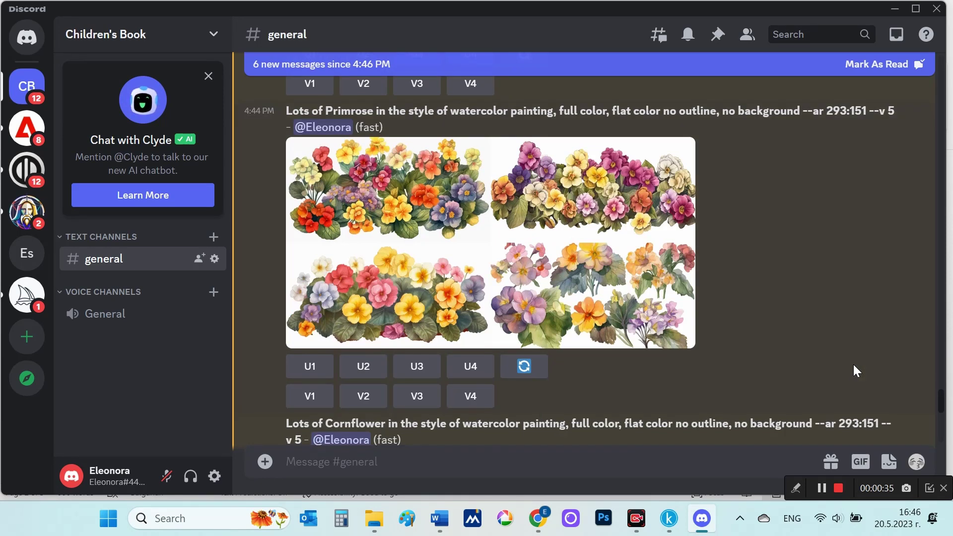
scroll(854, 366, "down", 6)
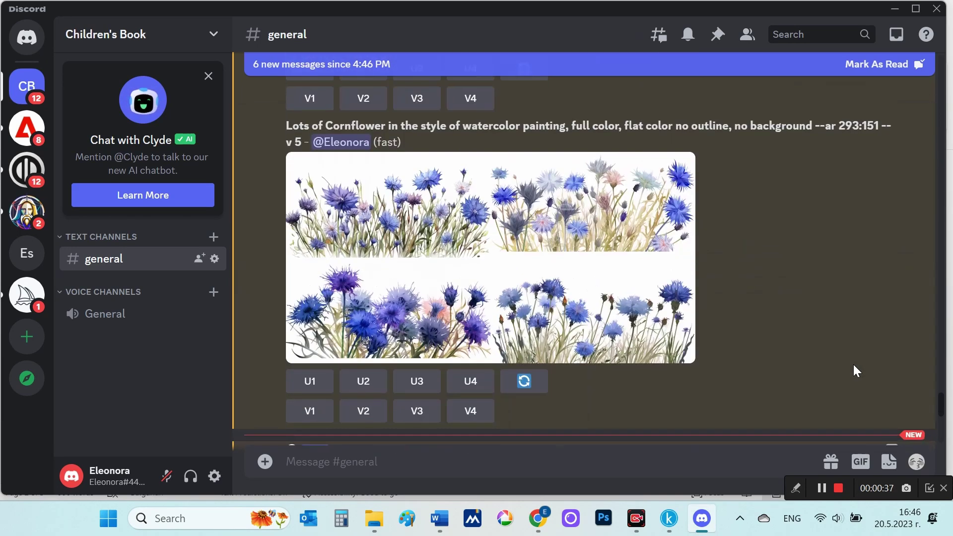
Preview the Cornflower grid, upscale cornflower image 1, and scroll through the finished upscales
left_click(492, 249)
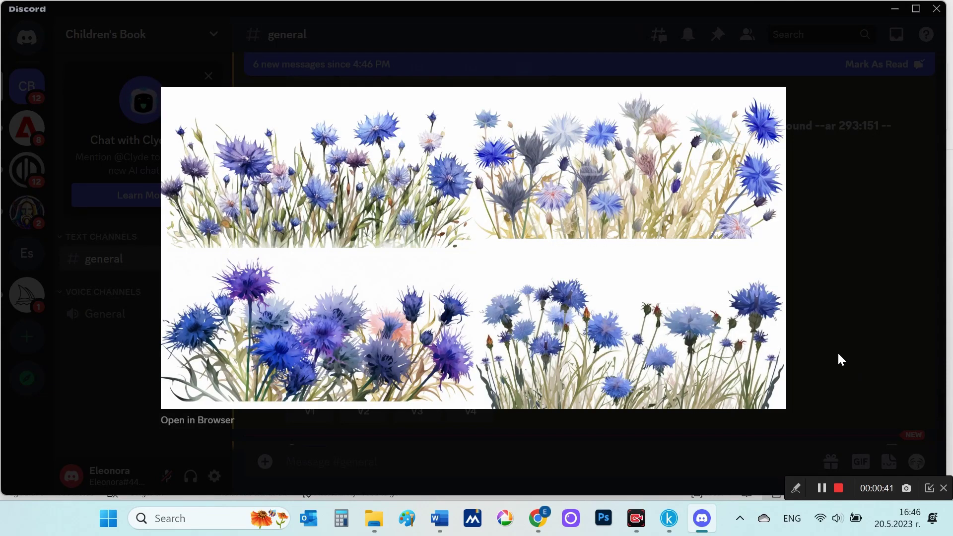
left_click(873, 290)
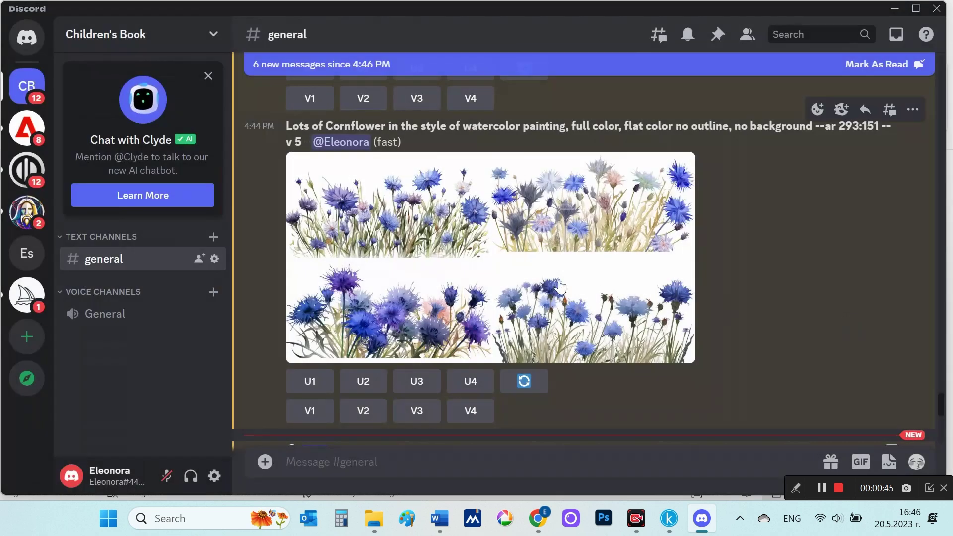
left_click(312, 380)
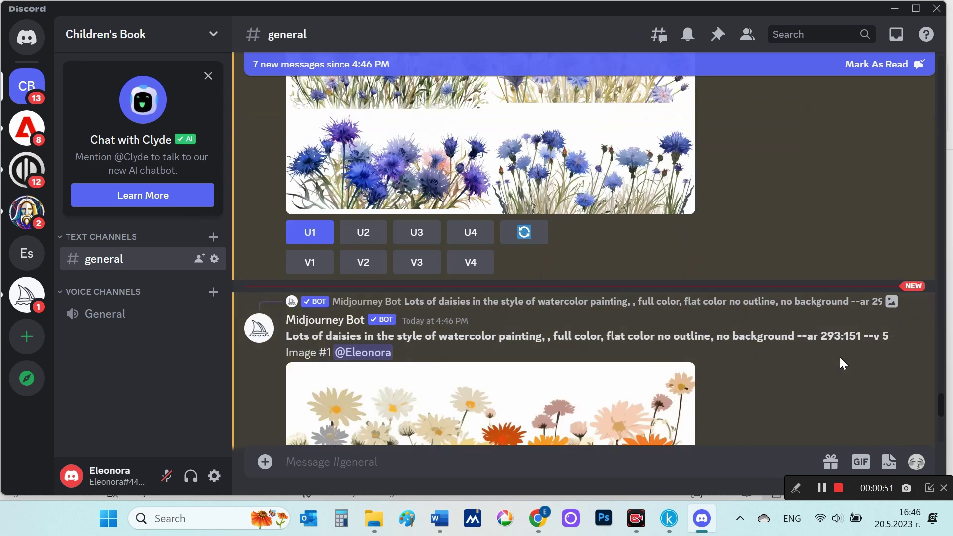
scroll(841, 358, "down", 8)
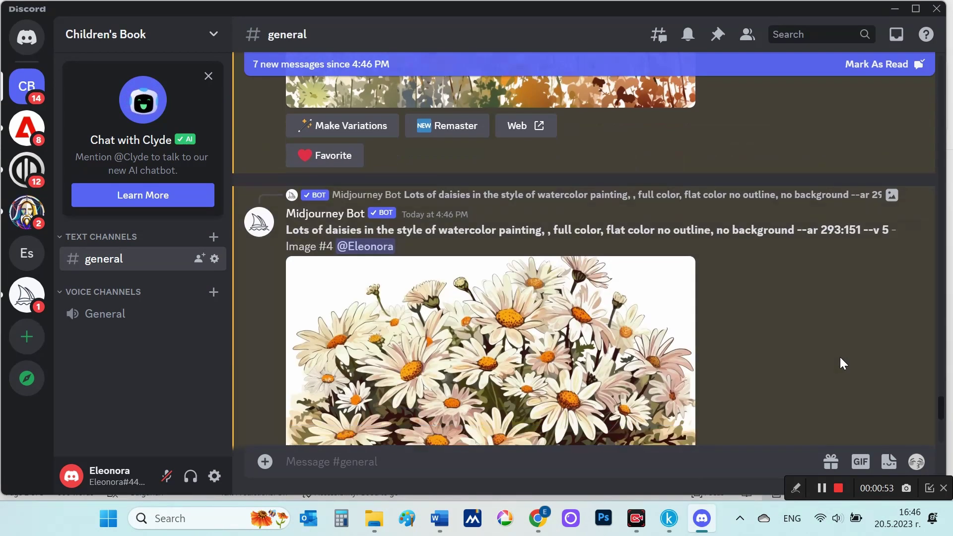
scroll(839, 357, "down", 15)
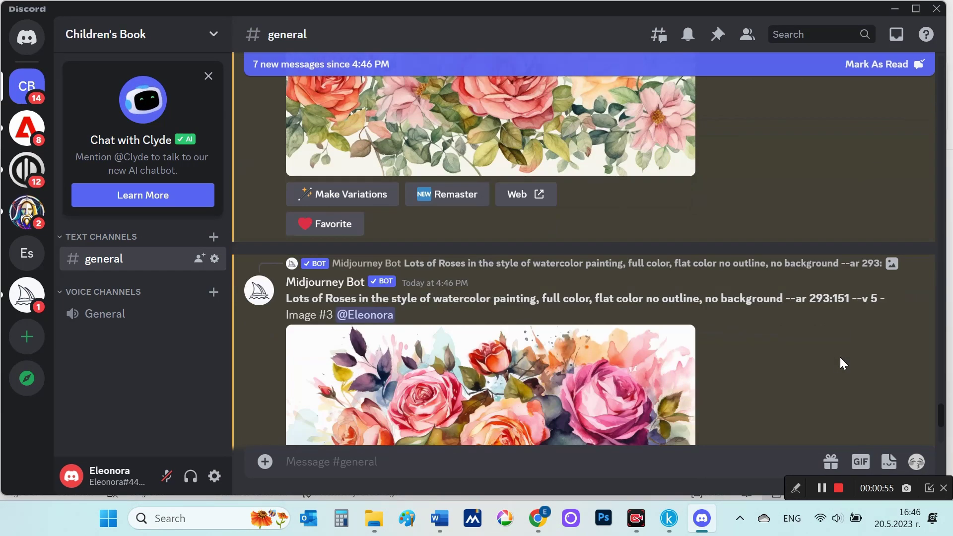
scroll(840, 356, "down", 8)
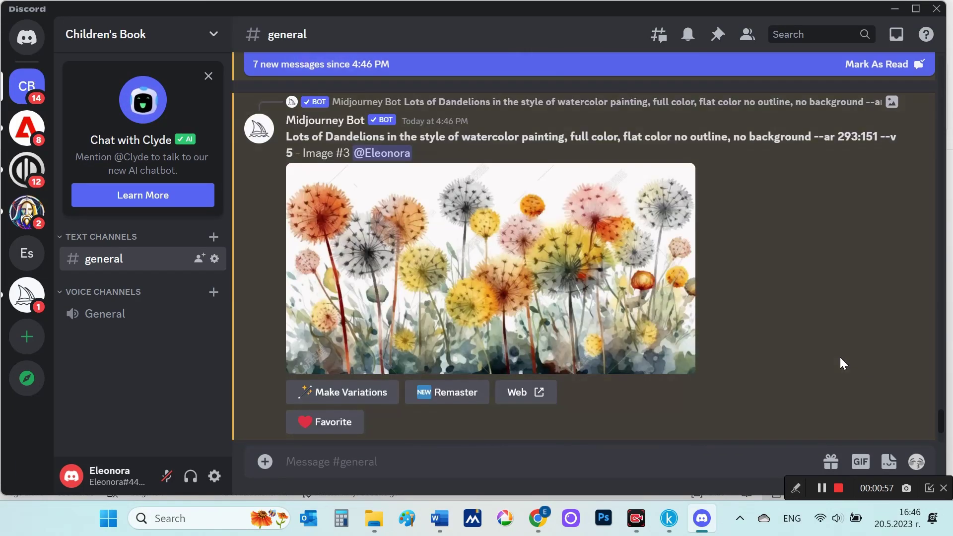
scroll(840, 356, "down", 3)
scroll(840, 357, "down", 5)
scroll(839, 356, "down", 6)
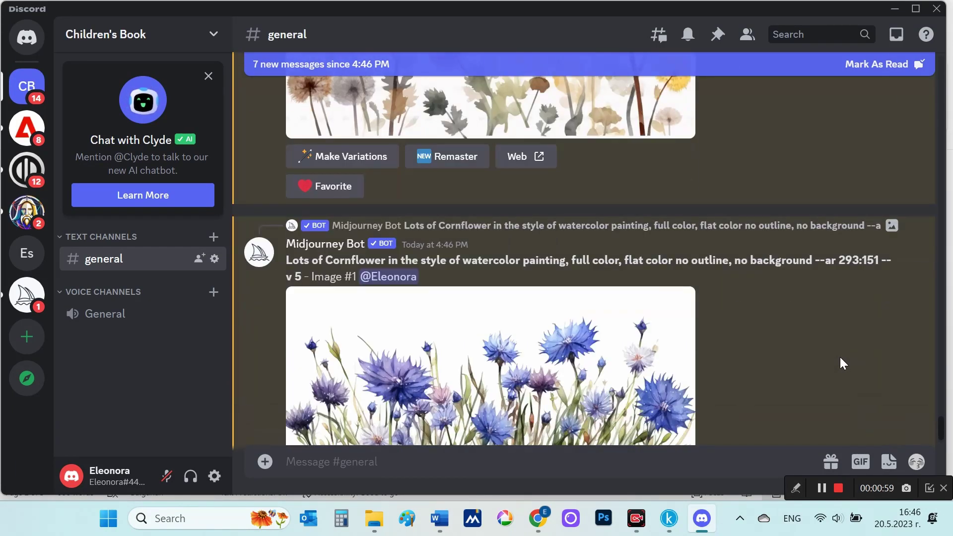
scroll(840, 356, "down", 1)
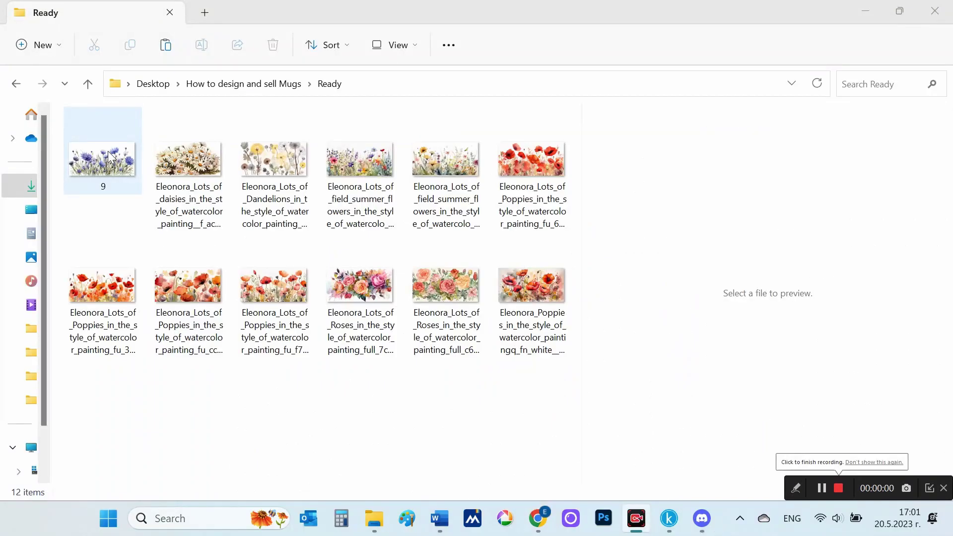
left_click(109, 157)
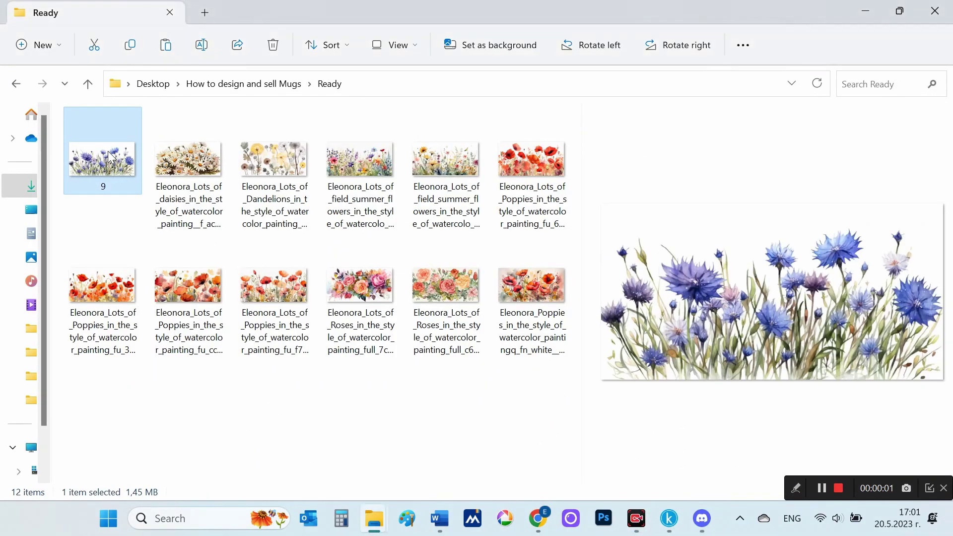
key("Right")
key("Right")
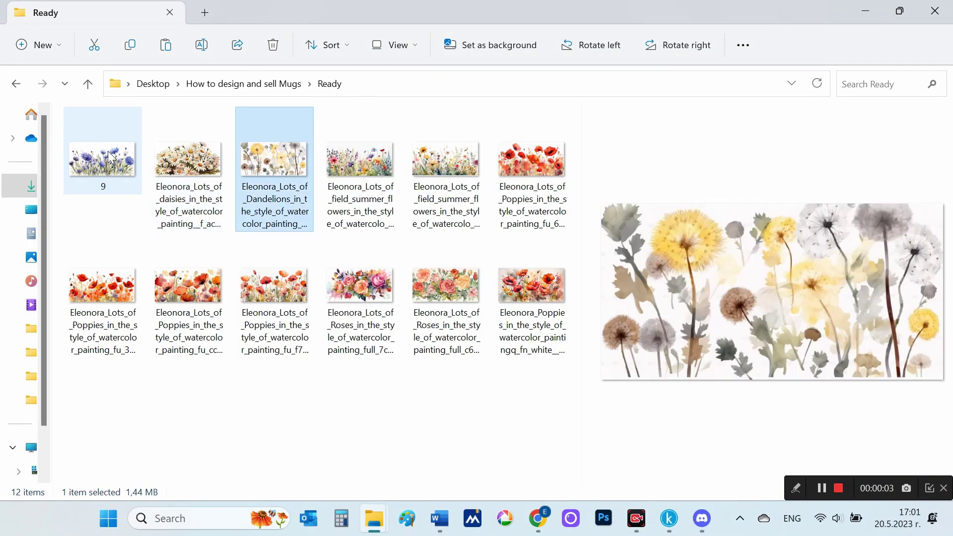
key("Right")
key("Right")
key("Right")
key("Right")
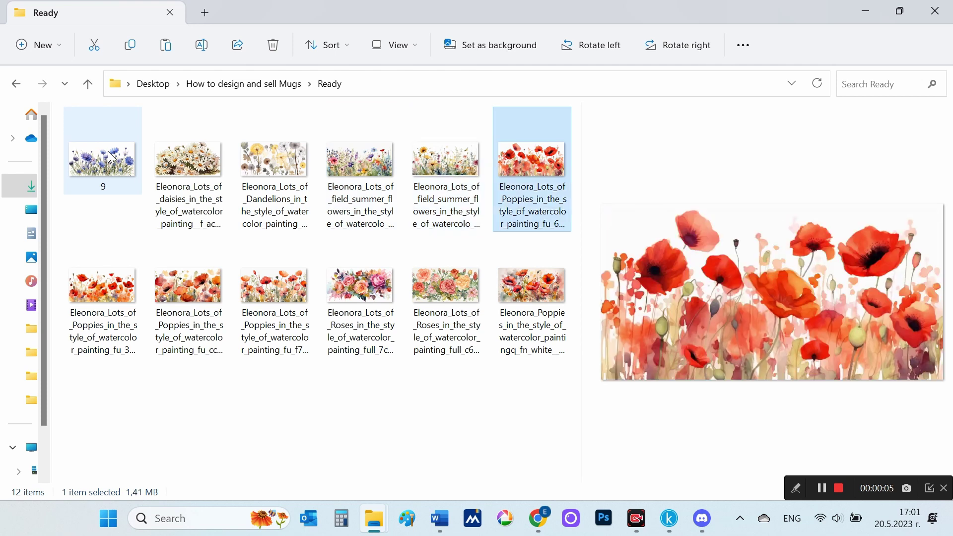
key("Right")
key("Right")
key("Right")
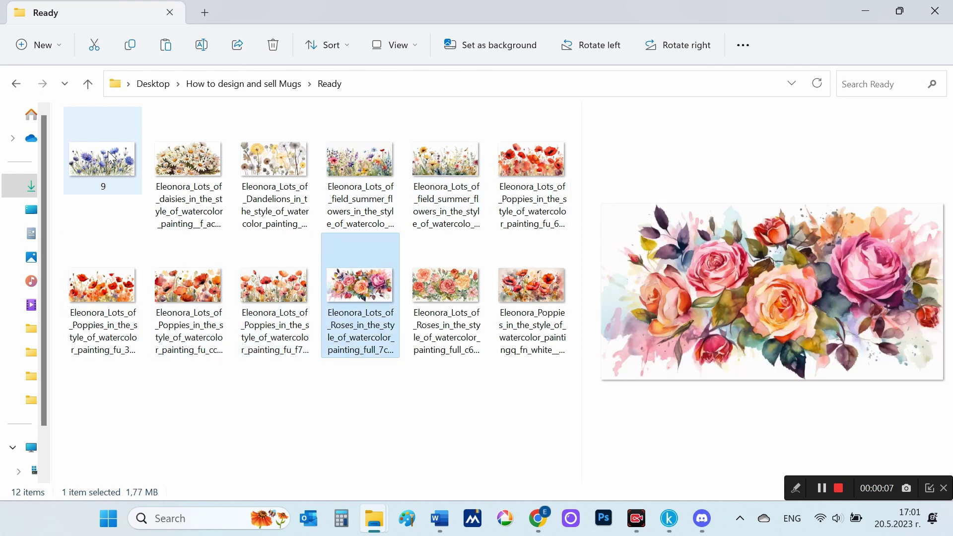
key("Right")
key("Right")
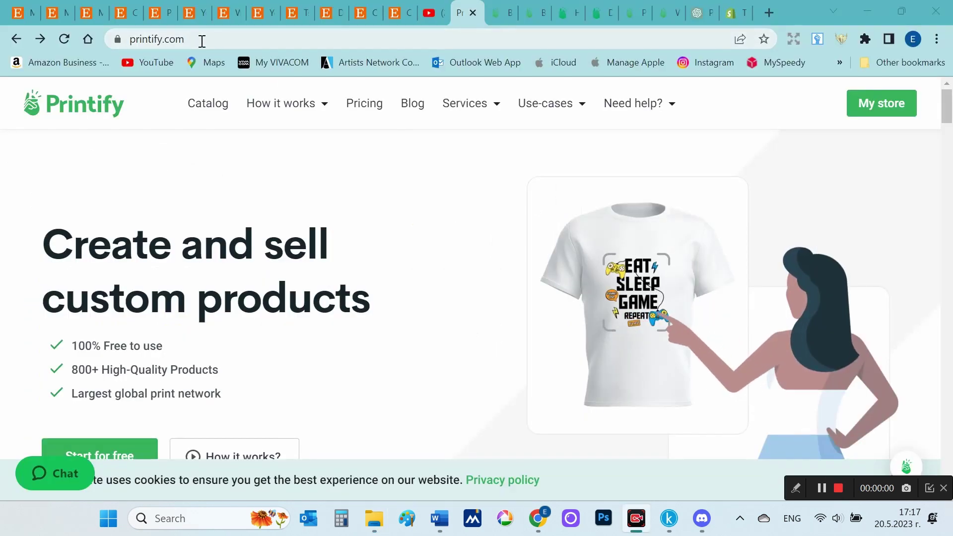
Scroll down the Printify home page, then open Catalog with its category menu showing
left_click(202, 40)
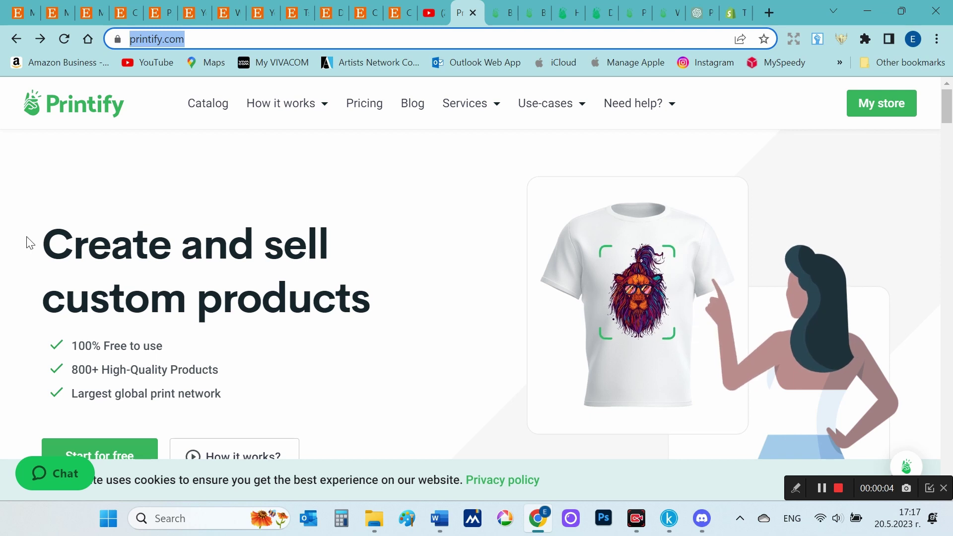
left_click_drag(32, 245, 371, 319)
scroll(371, 319, "down", 1)
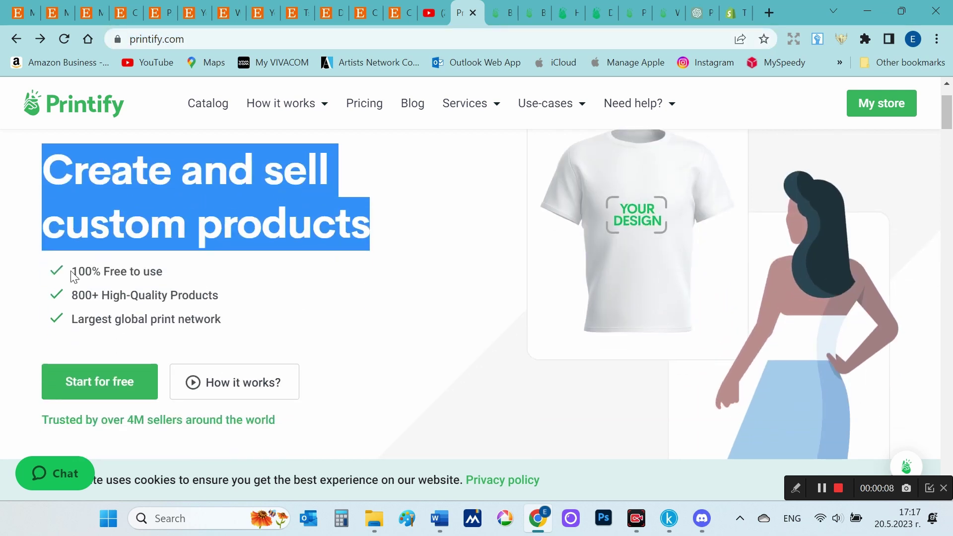
left_click_drag(75, 270, 252, 329)
scroll(440, 337, "down", 2)
scroll(439, 338, "down", 5)
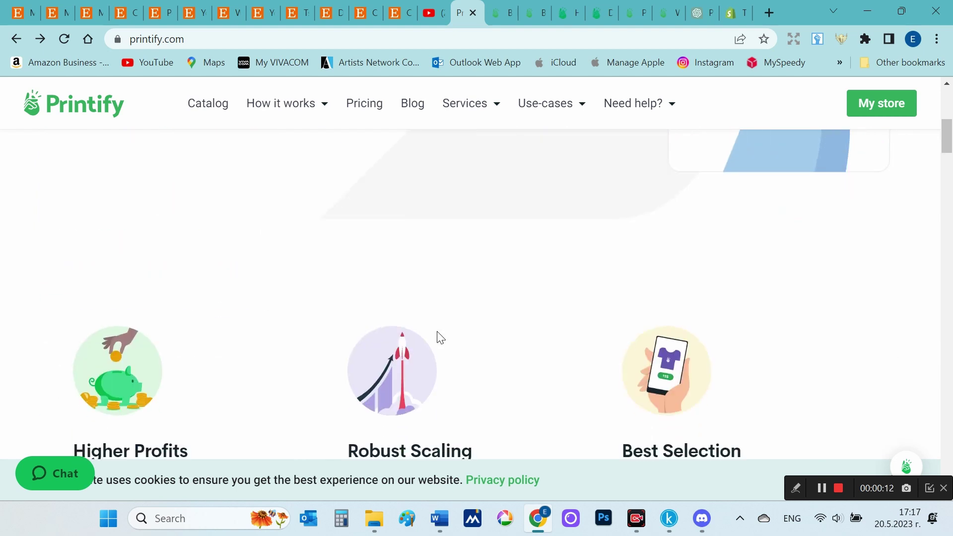
scroll(437, 332, "down", 7)
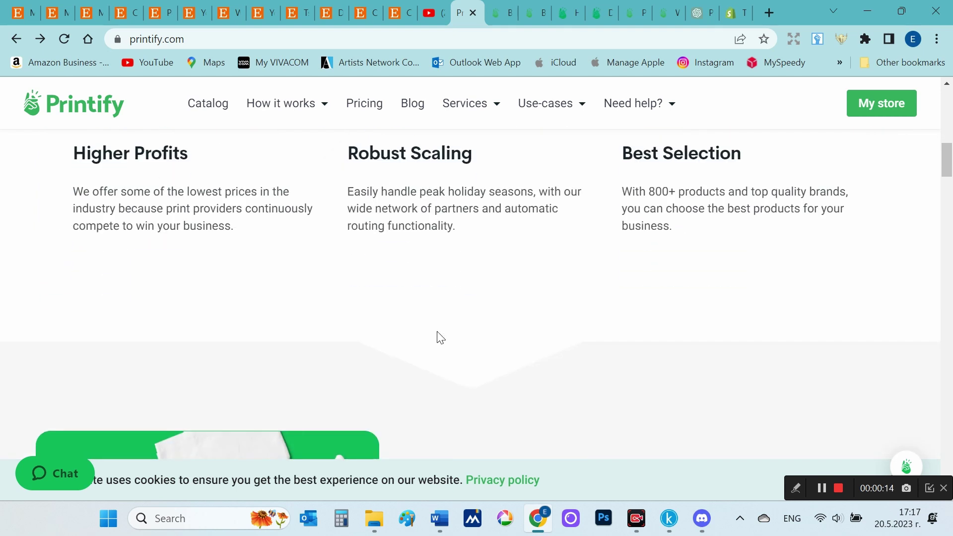
scroll(437, 334, "down", 4)
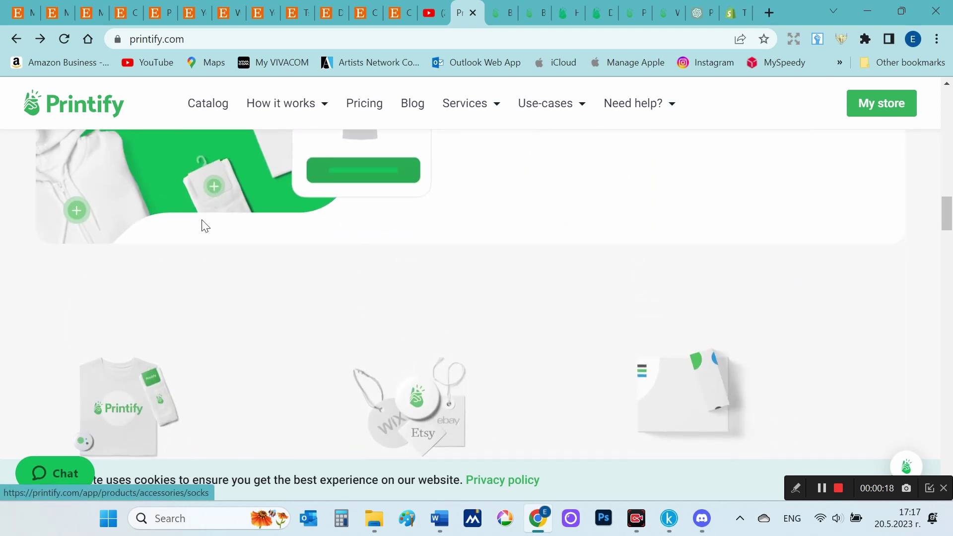
scroll(205, 229, "down", 3)
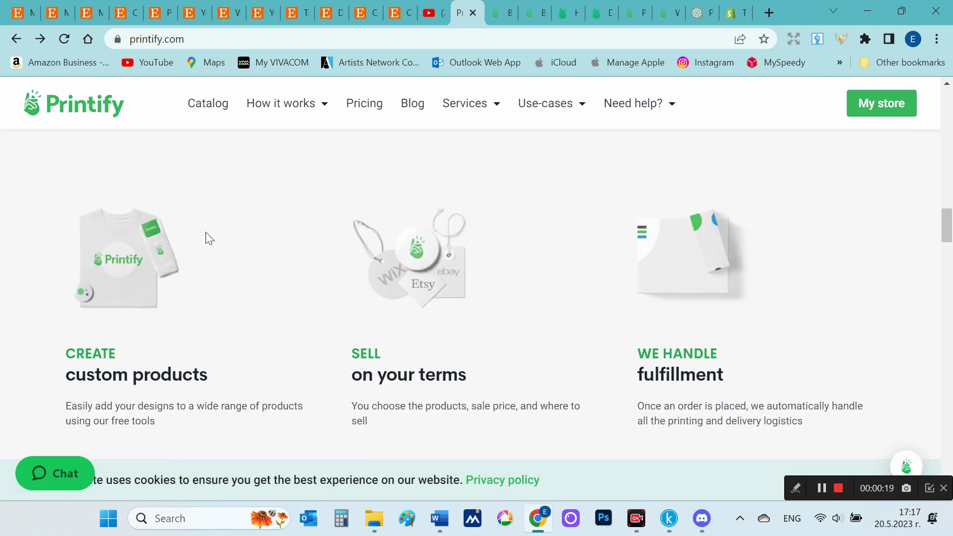
left_click(210, 112)
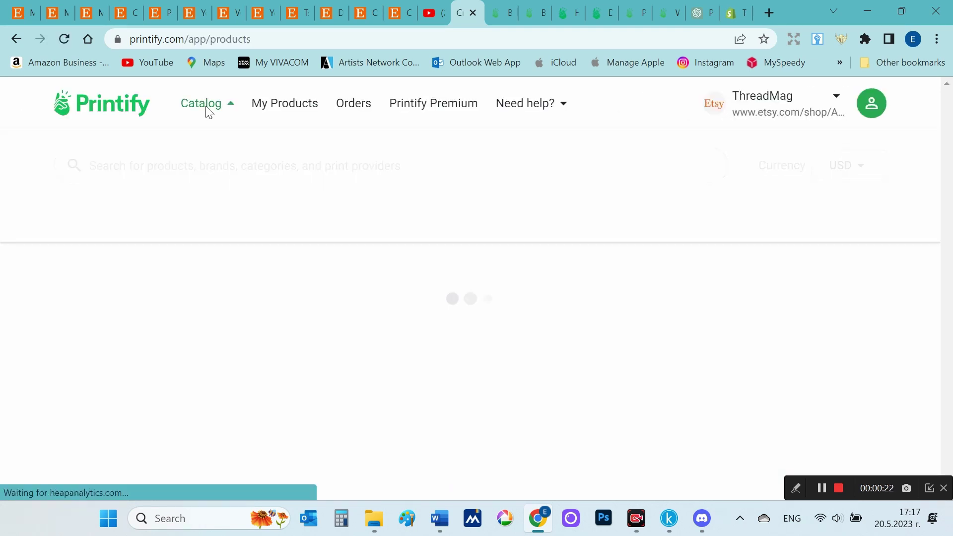
mouse_move(204, 111)
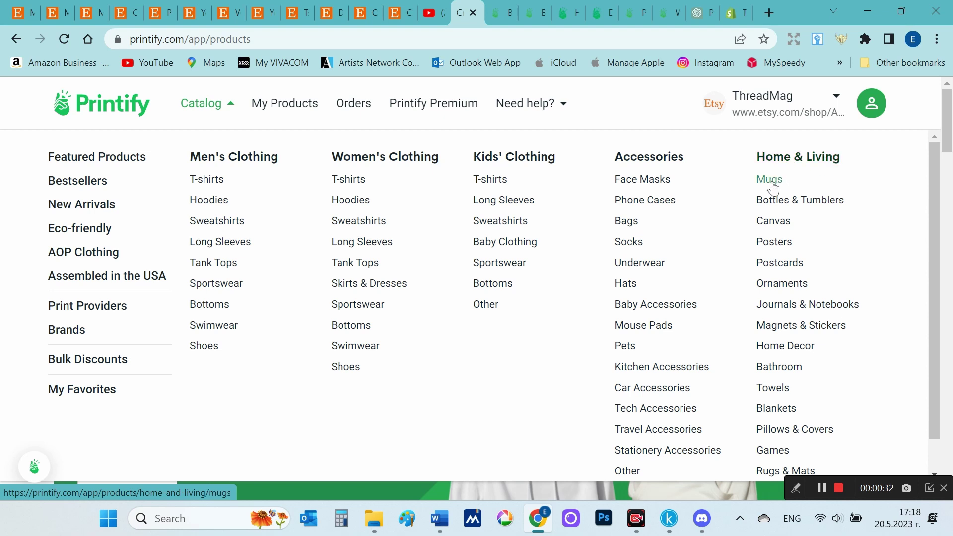
Open the Mugs category under Home & Living and browse the mug listings, such as Ceramic Mug 11oz
left_click(770, 180)
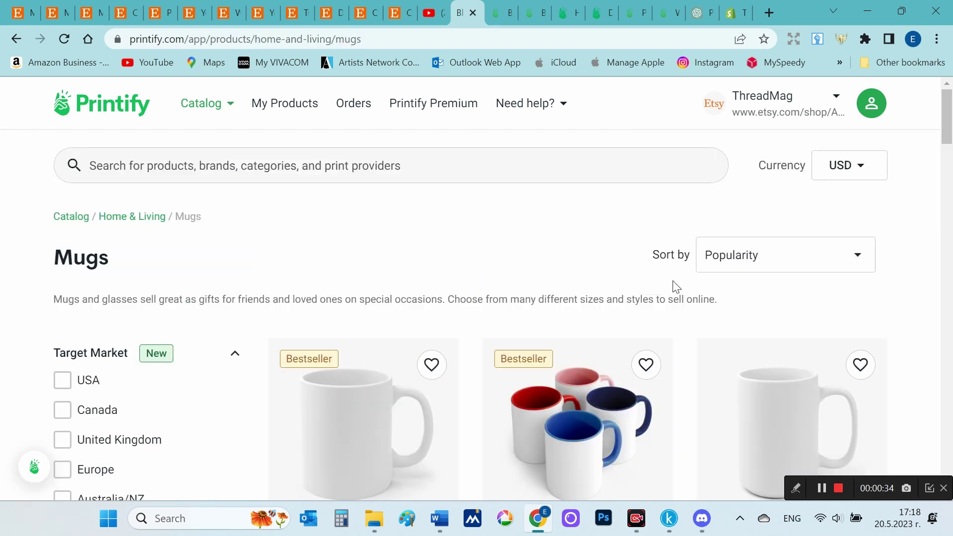
scroll(676, 287, "down", 3)
scroll(674, 288, "down", 2)
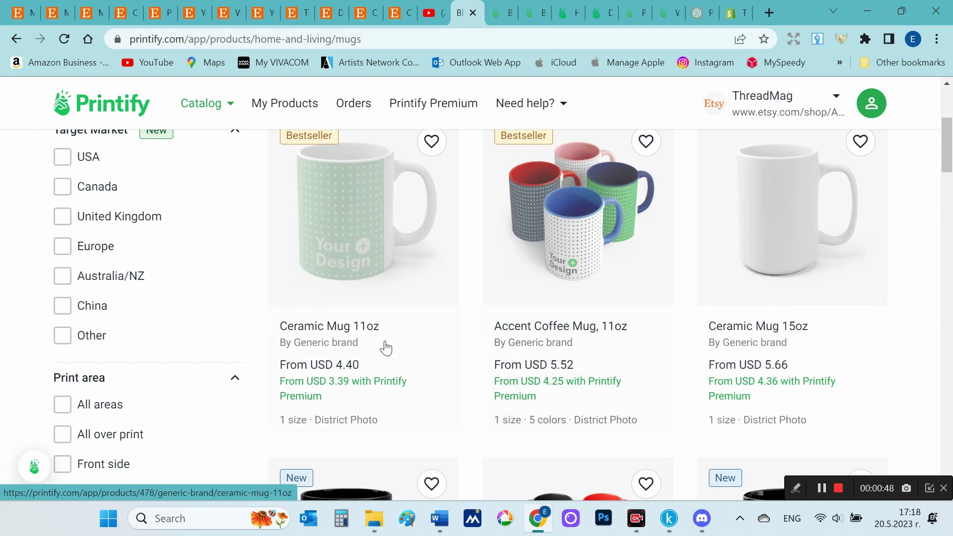
scroll(629, 351, "down", 9)
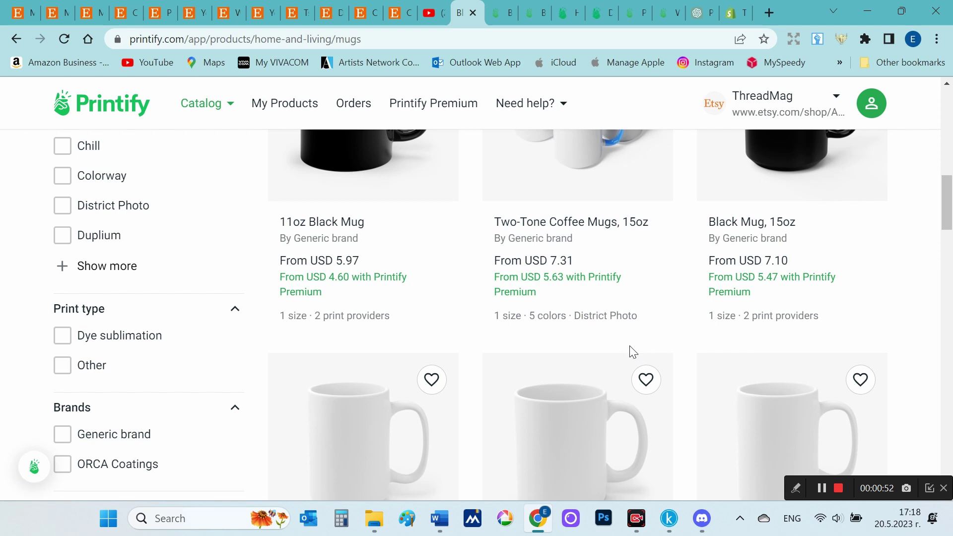
scroll(630, 351, "up", 3)
scroll(631, 351, "down", 7)
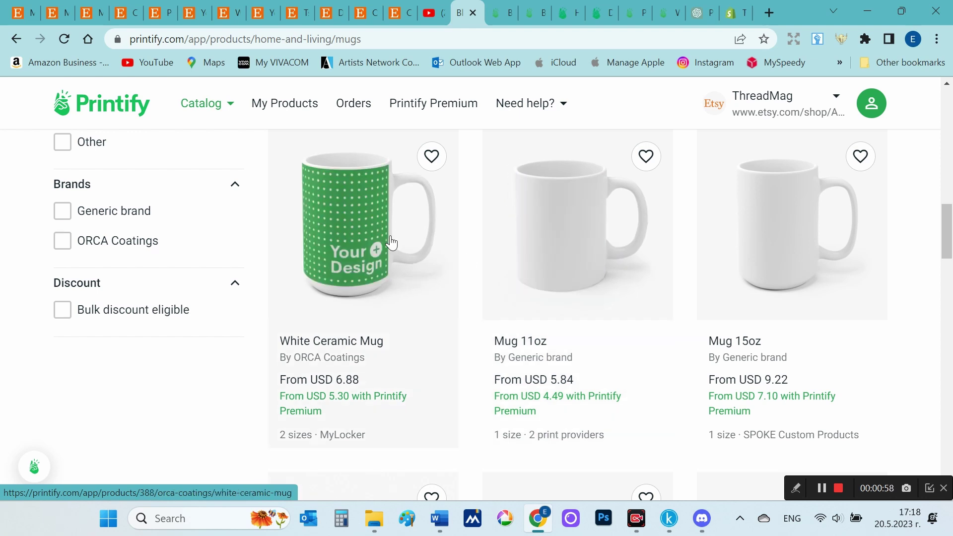
scroll(763, 280, "down", 7)
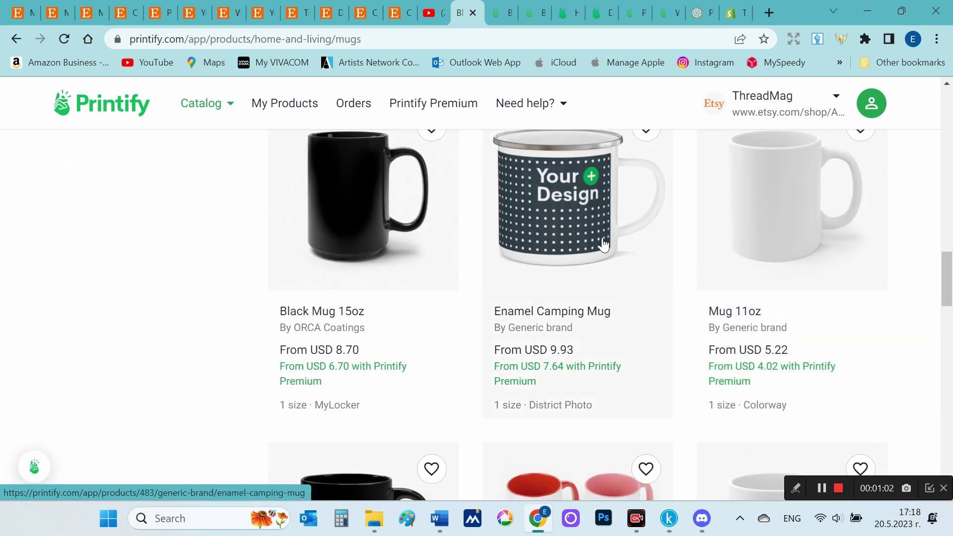
scroll(778, 323, "down", 2)
scroll(778, 323, "down", 4)
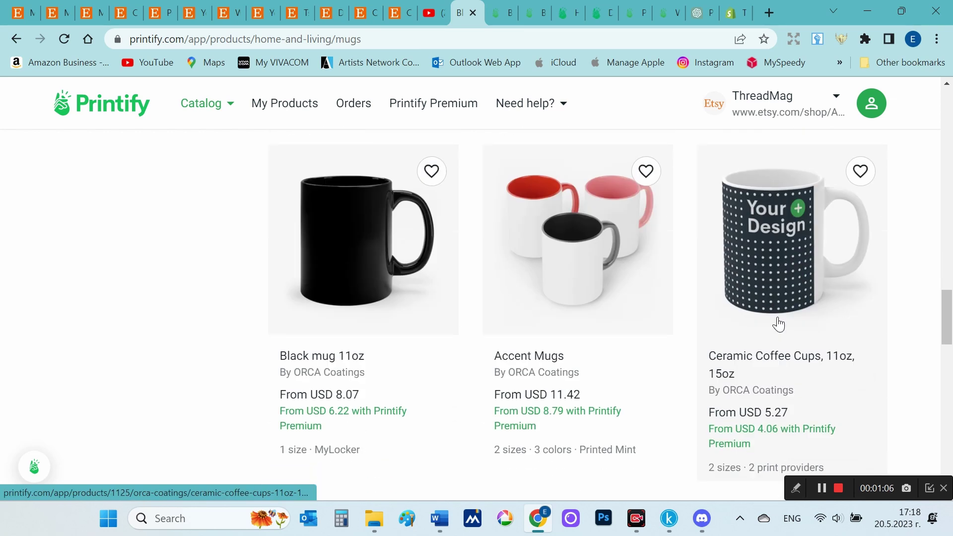
scroll(779, 323, "up", 15)
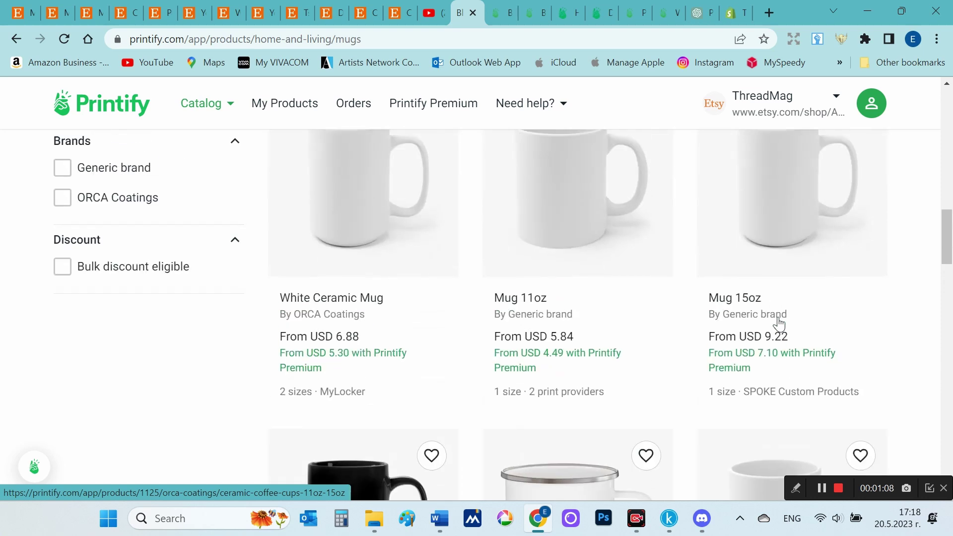
scroll(779, 323, "up", 8)
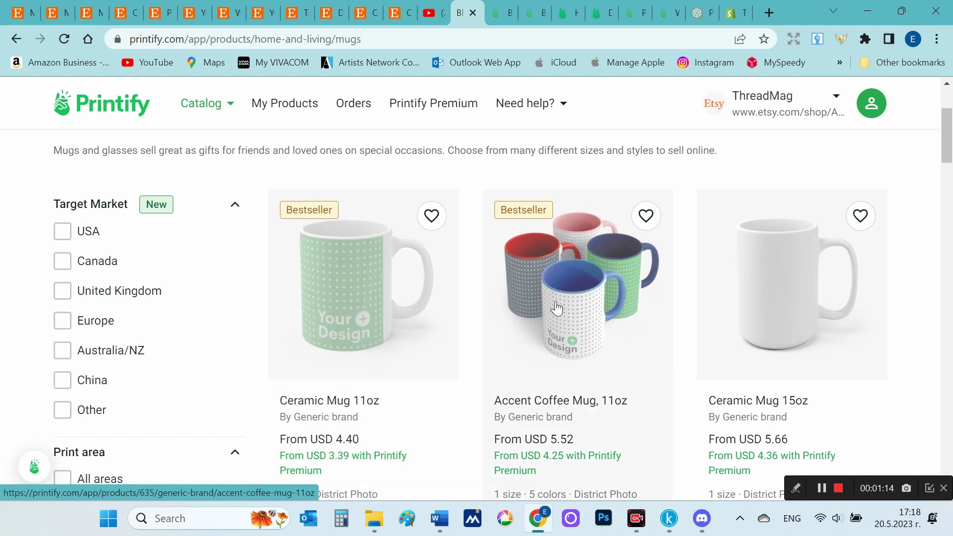
scroll(580, 335, "down", 1)
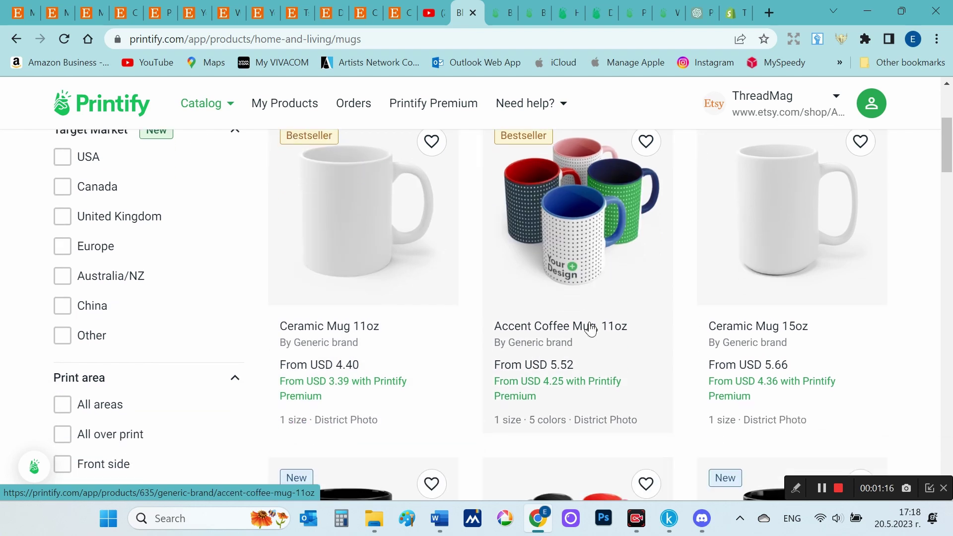
Open the Accent Coffee Mug, 11oz page, view its fourth photo, and reach District Photo's provider card
left_click(585, 248)
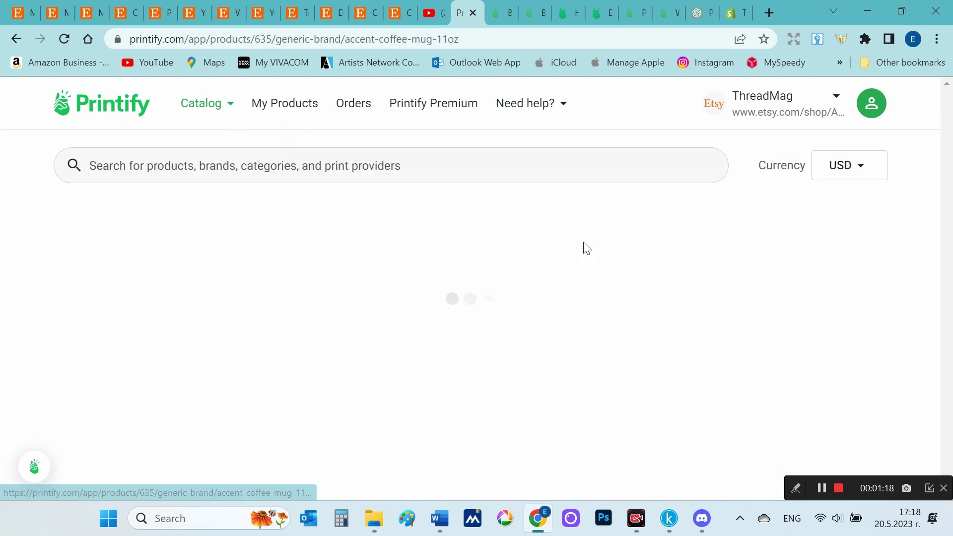
scroll(591, 263, "down", 2)
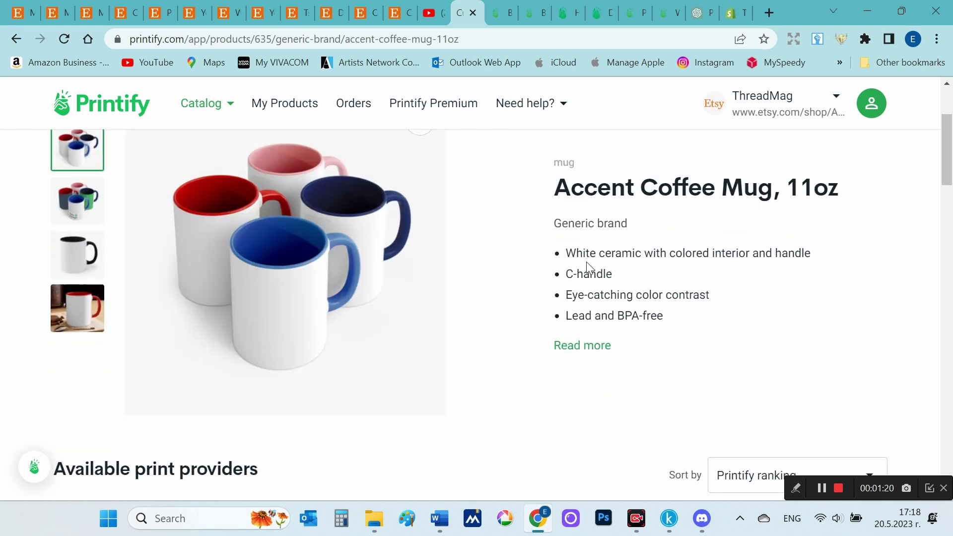
scroll(588, 262, "up", 1)
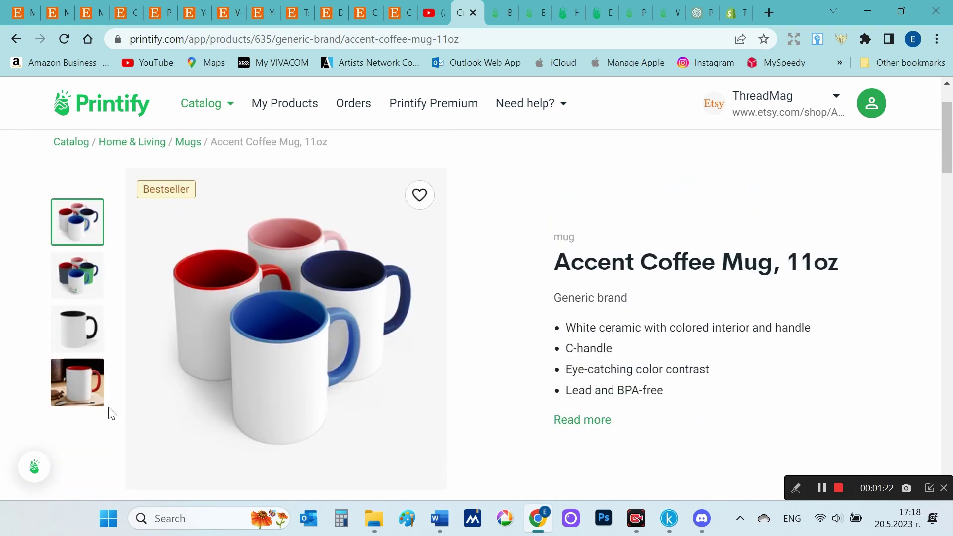
left_click(86, 399)
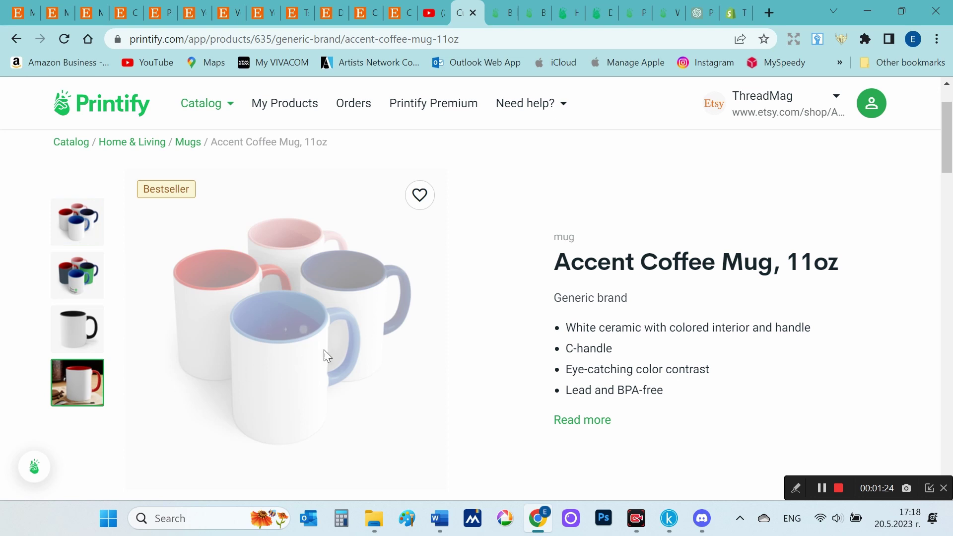
scroll(420, 368, "down", 1)
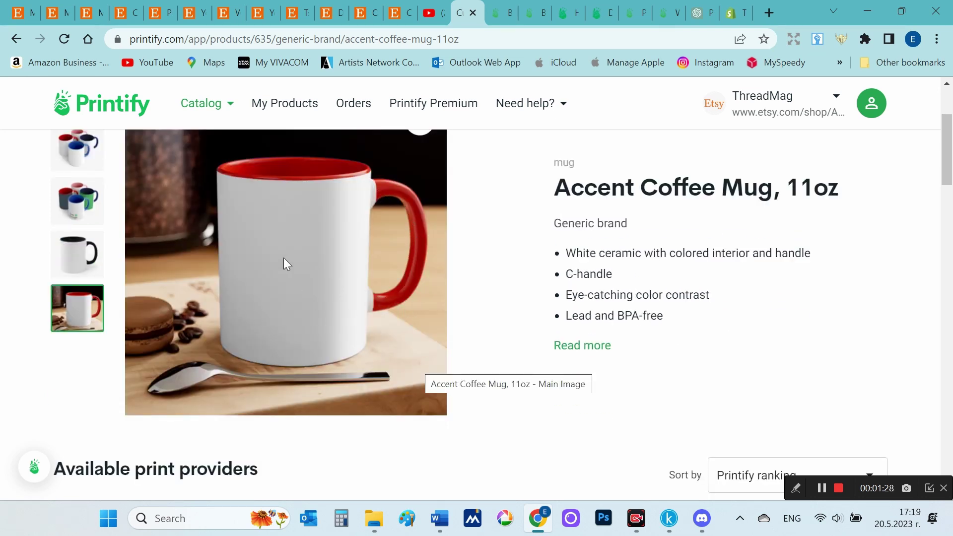
scroll(356, 326, "down", 3)
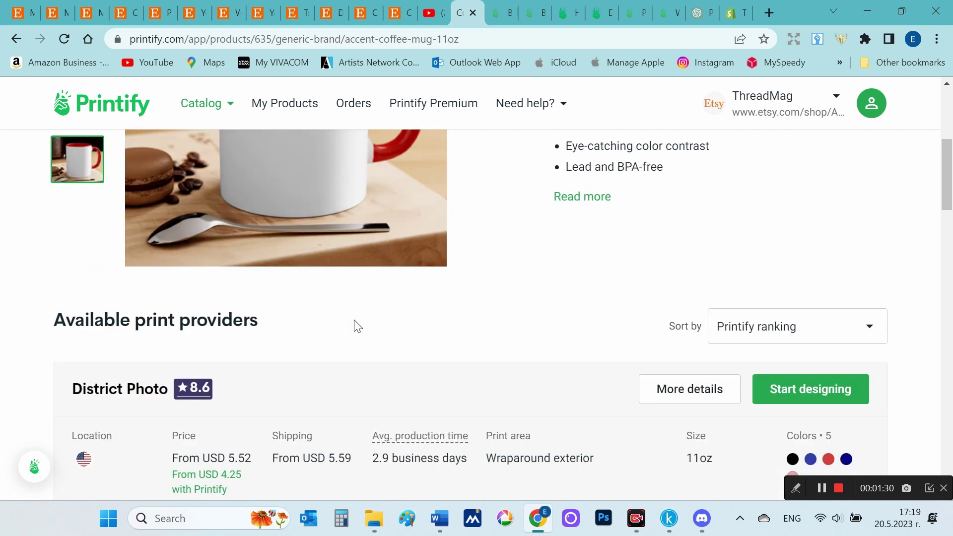
scroll(358, 327, "down", 3)
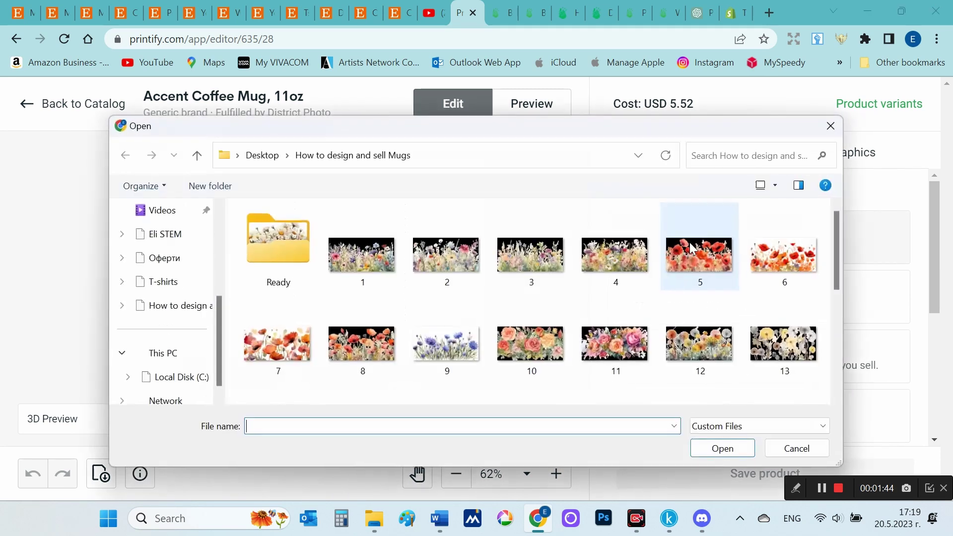
Upload the red poppies watercolour image from the Ready folder as a 7.46 × 3.85 in design layer
double_click(308, 236)
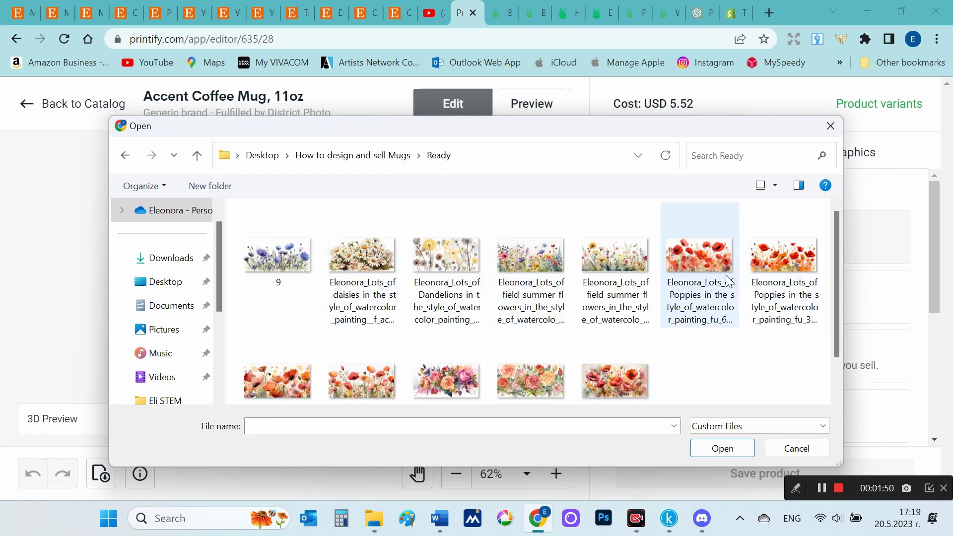
double_click(767, 259)
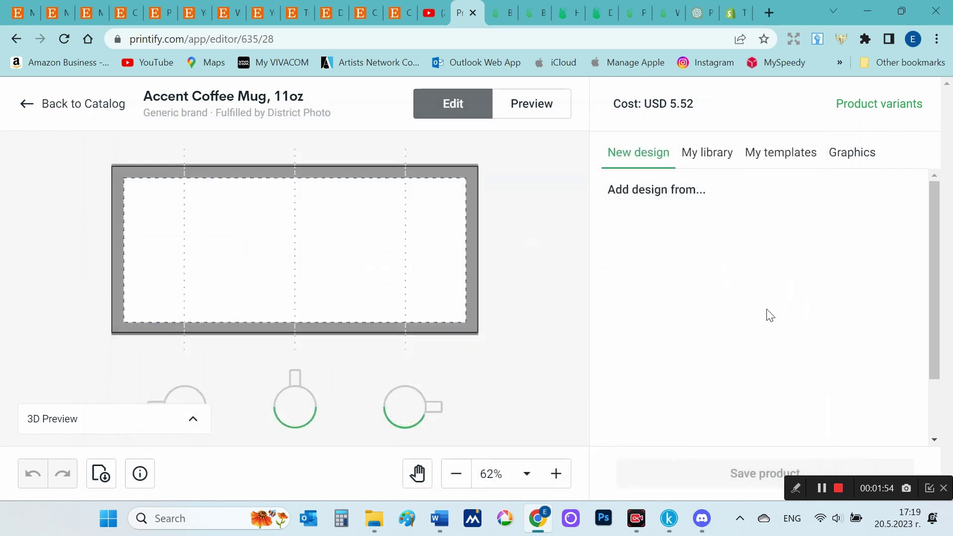
scroll(693, 197, "down", 4)
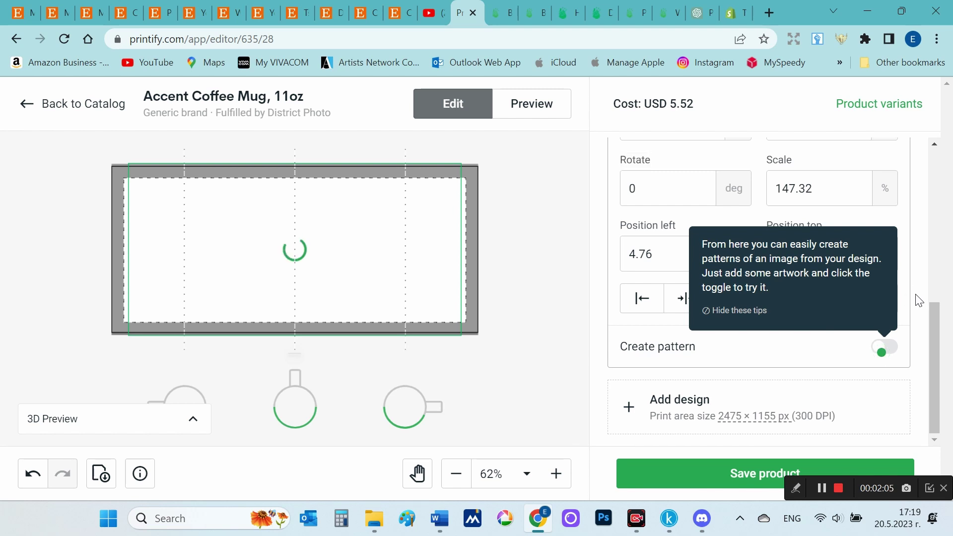
scroll(918, 300, "up", 5)
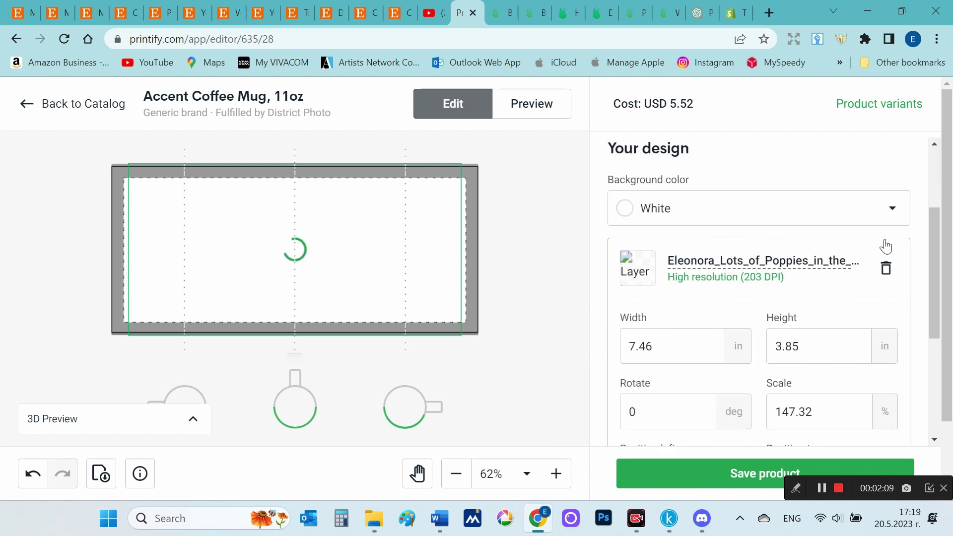
Keep the white background, enlarge the poppy design and move it higher in the print area
left_click(879, 219)
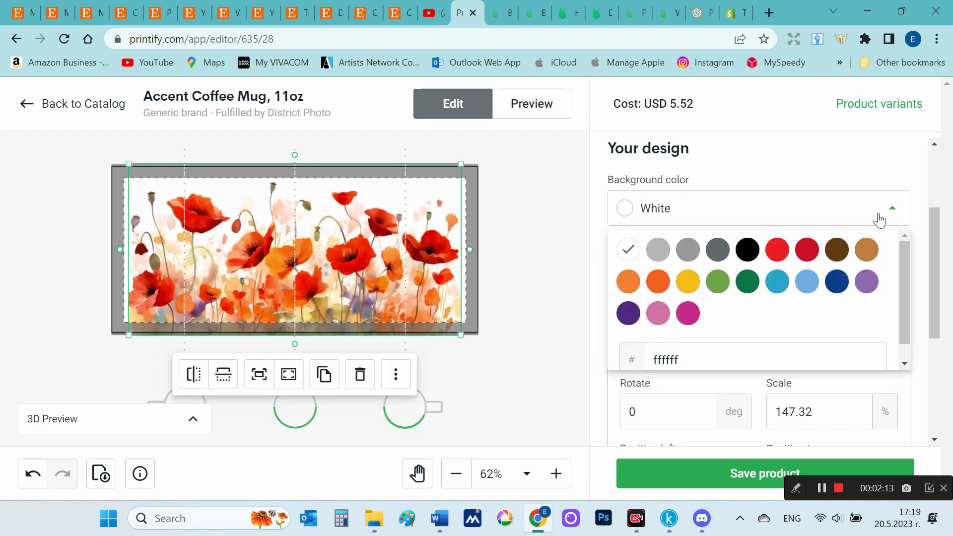
left_click(634, 254)
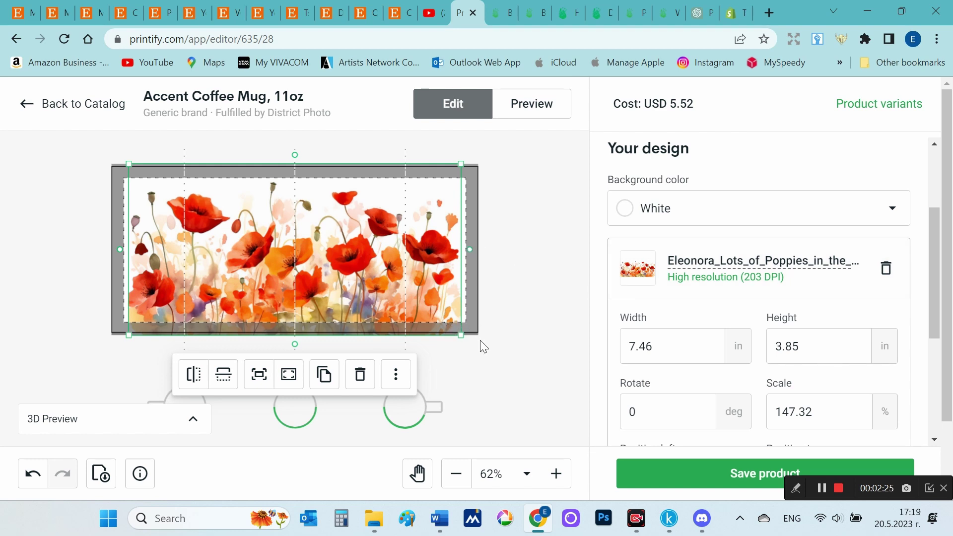
left_click_drag(461, 336, 476, 334)
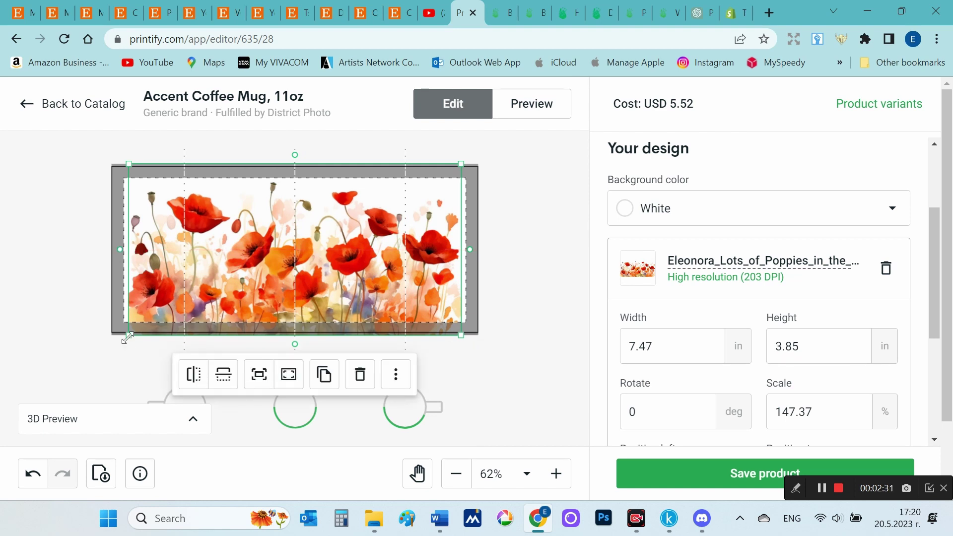
left_click_drag(129, 337, 116, 337)
left_click_drag(280, 276, 282, 266)
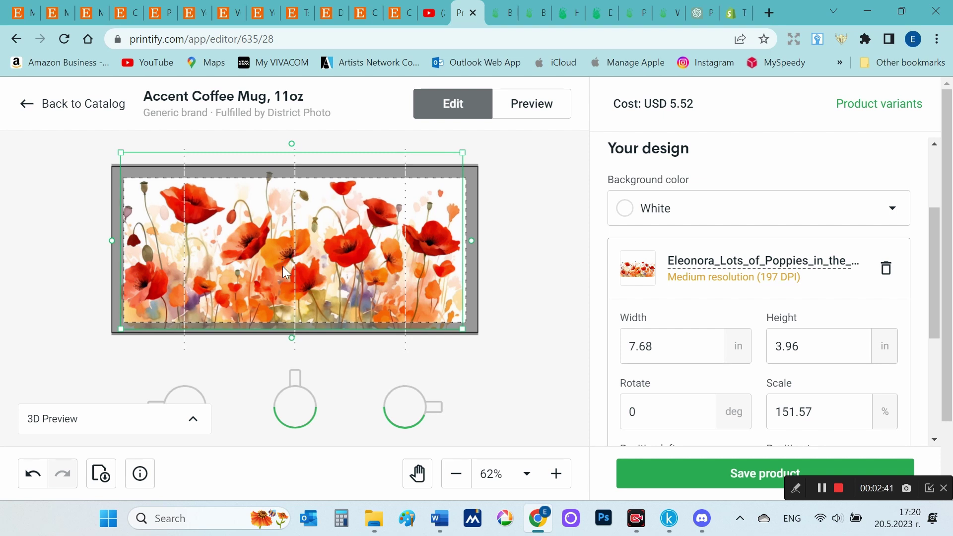
left_click_drag(283, 267, 283, 267)
Scale the poppy design to about 154% so it covers the edges, then save the product
left_click(538, 272)
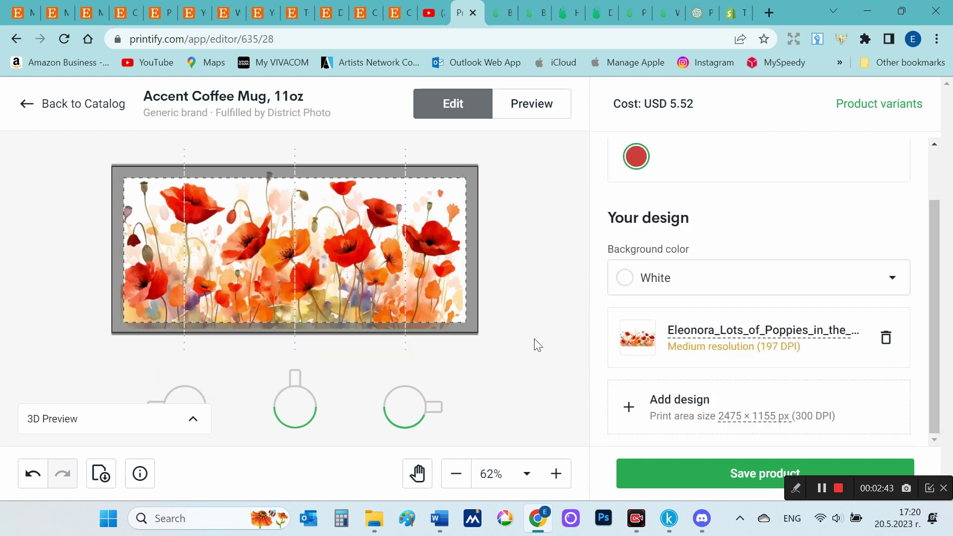
left_click(439, 255)
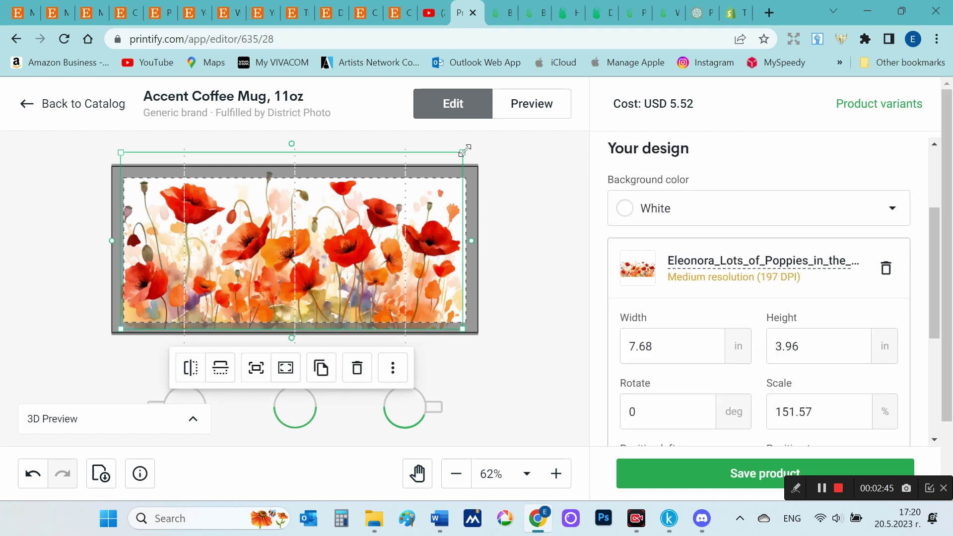
left_click_drag(466, 150, 471, 147)
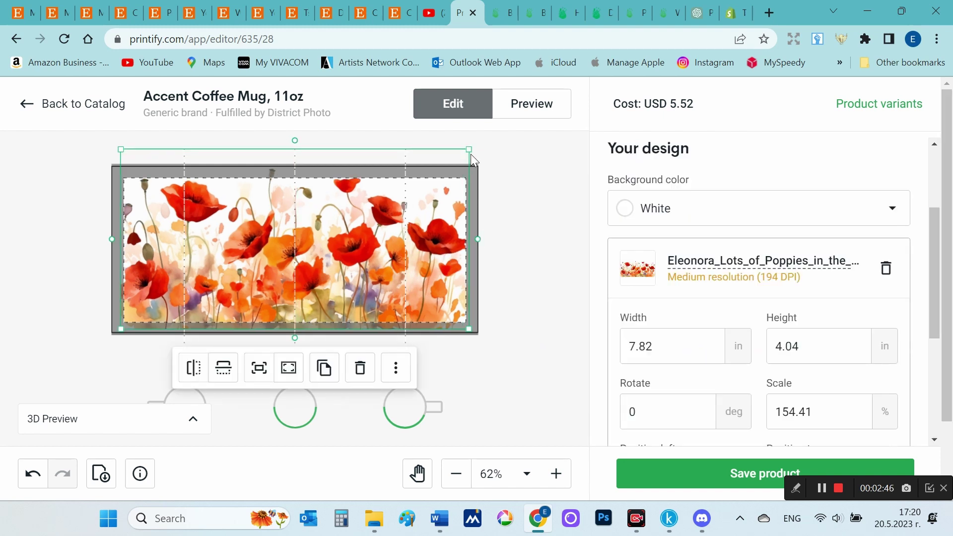
left_click(557, 309)
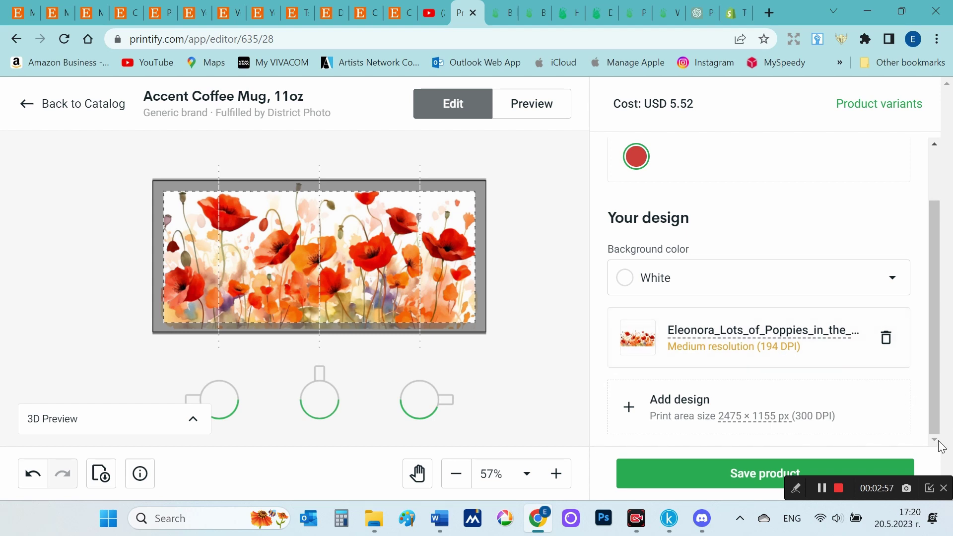
left_click(743, 479)
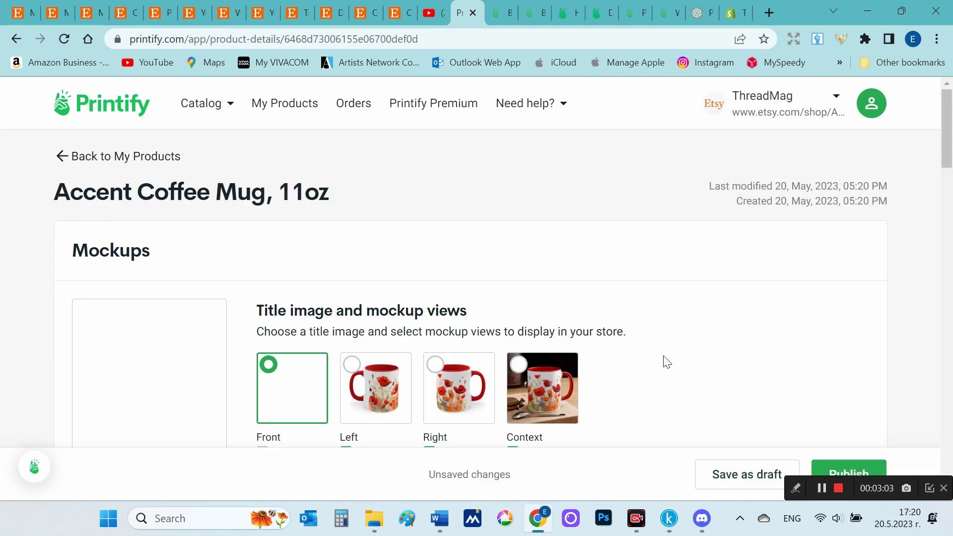
Set the Right mockup as title image, keeping Front, Left and Context views as additional mockups
scroll(667, 362, "down", 1)
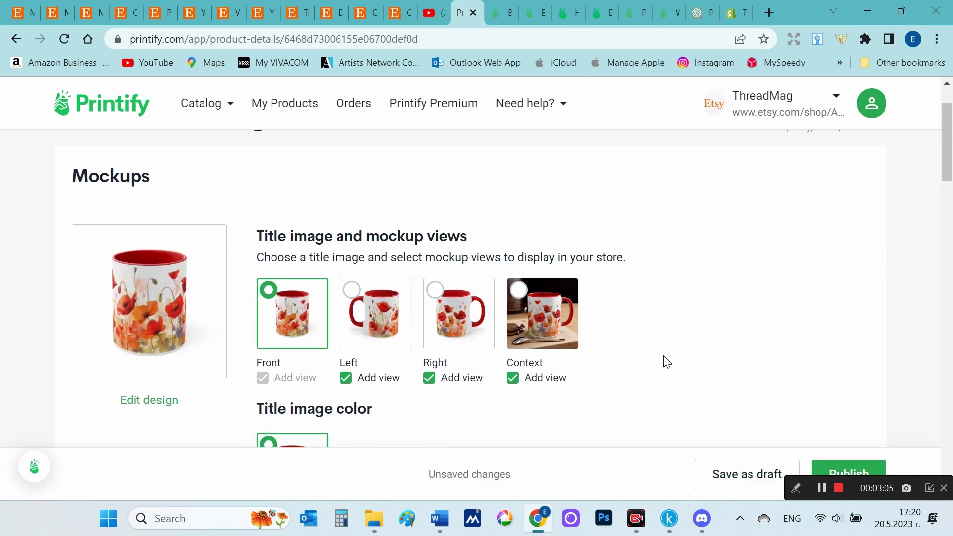
scroll(667, 362, "down", 1)
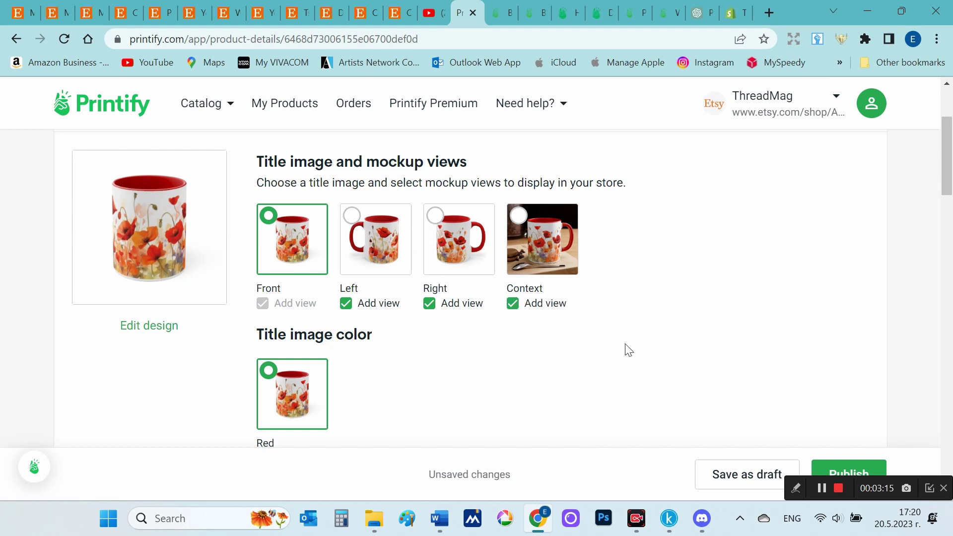
left_click(352, 218)
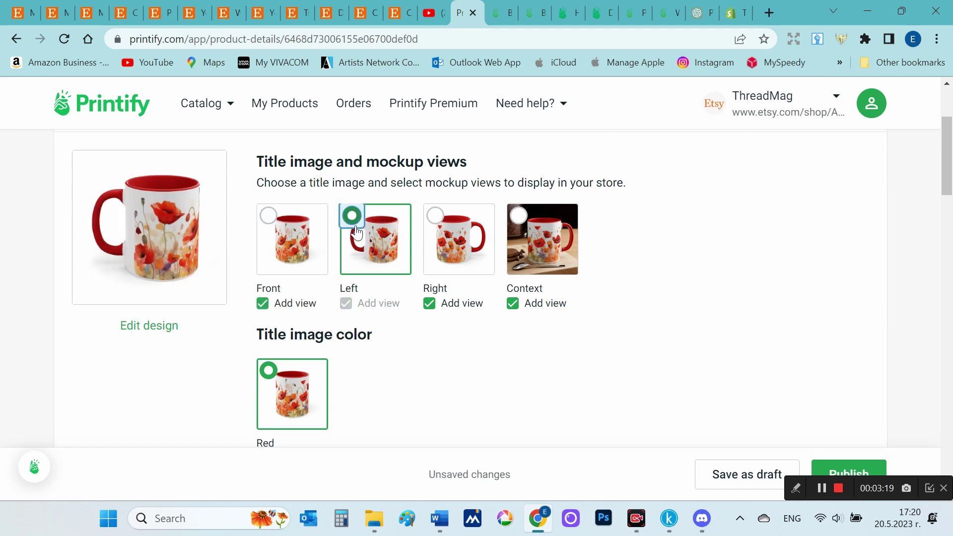
left_click(441, 232)
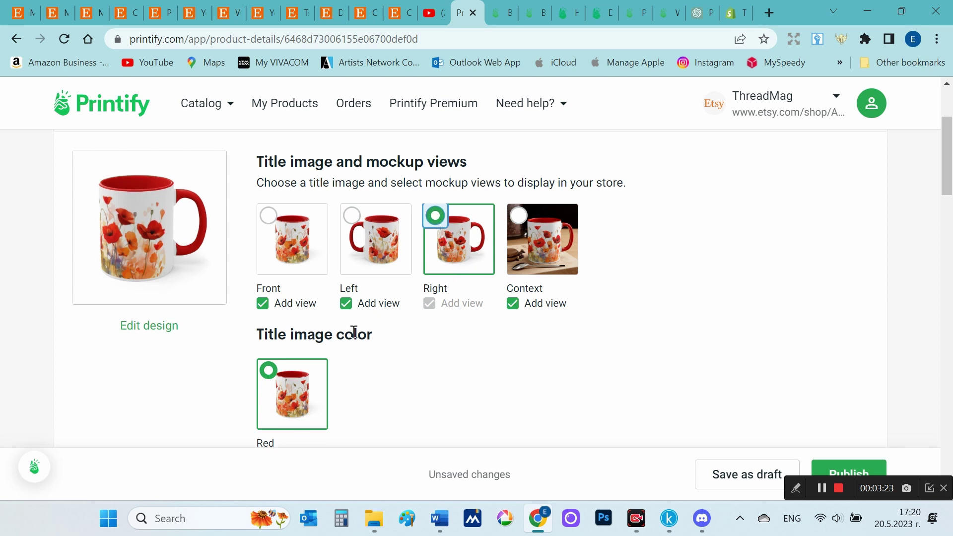
scroll(415, 317, "down", 1)
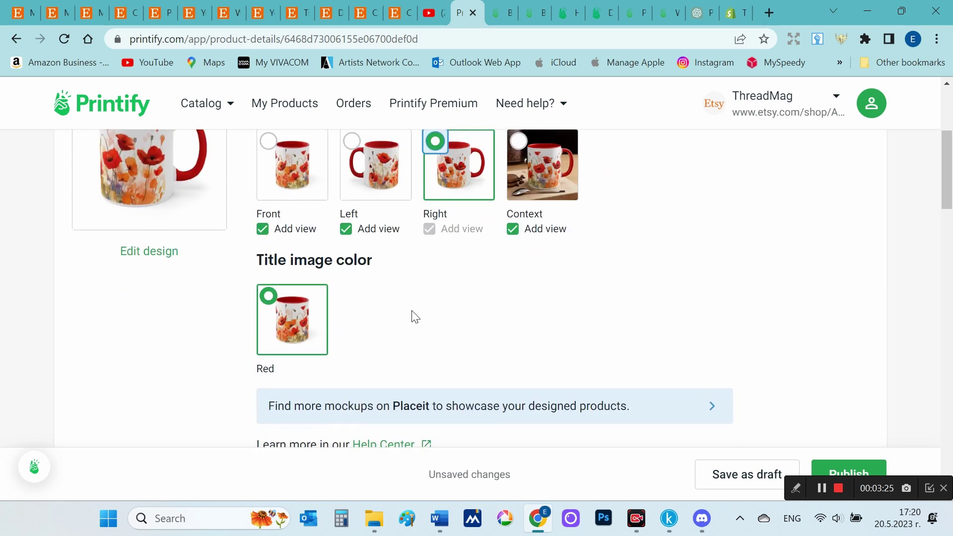
scroll(415, 317, "up", 1)
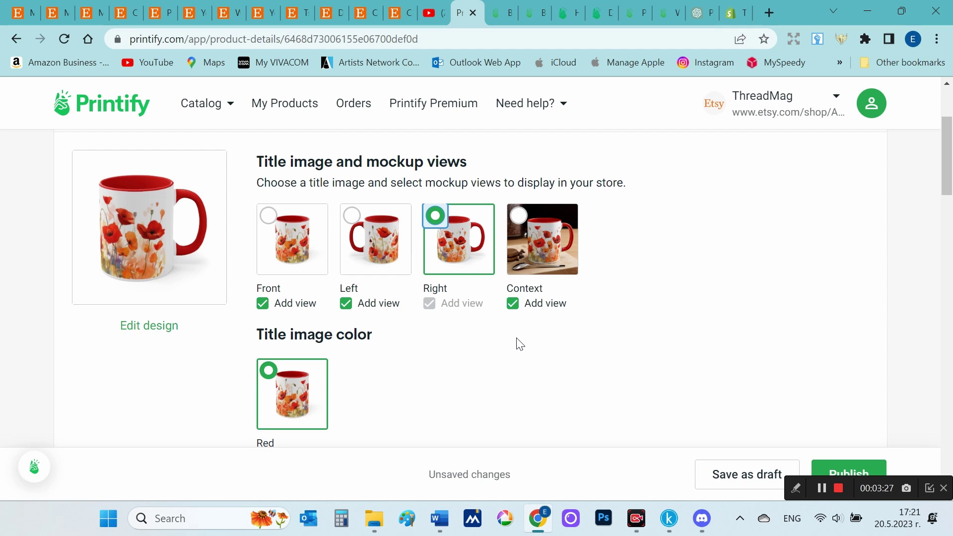
scroll(520, 344, "up", 1)
scroll(520, 344, "down", 3)
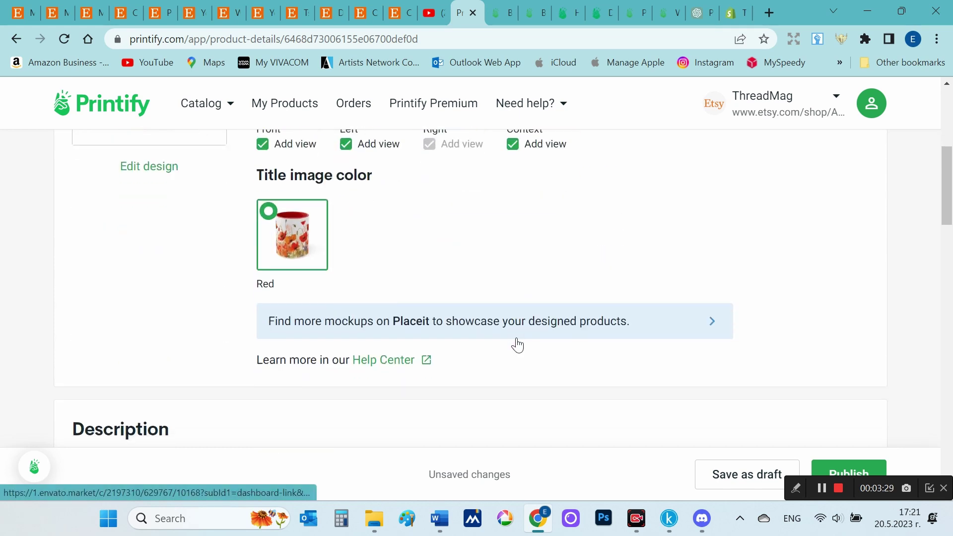
scroll(516, 342, "down", 4)
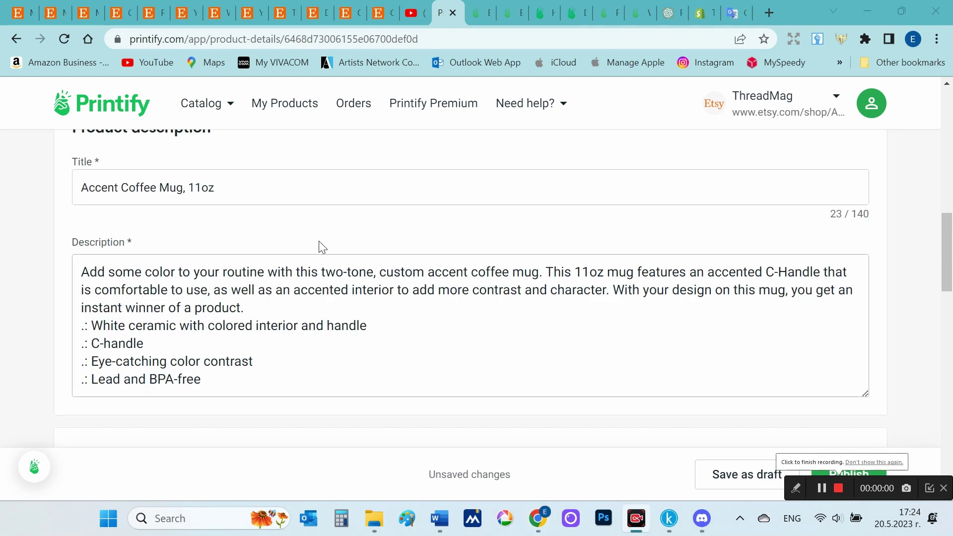
Append 'Poppy Flower Mug, Art Flowers cup, Poppy flower cup' to the title after 11oz
left_click(233, 187)
left_click_drag(74, 168, 211, 195)
left_click(230, 196)
type("q")
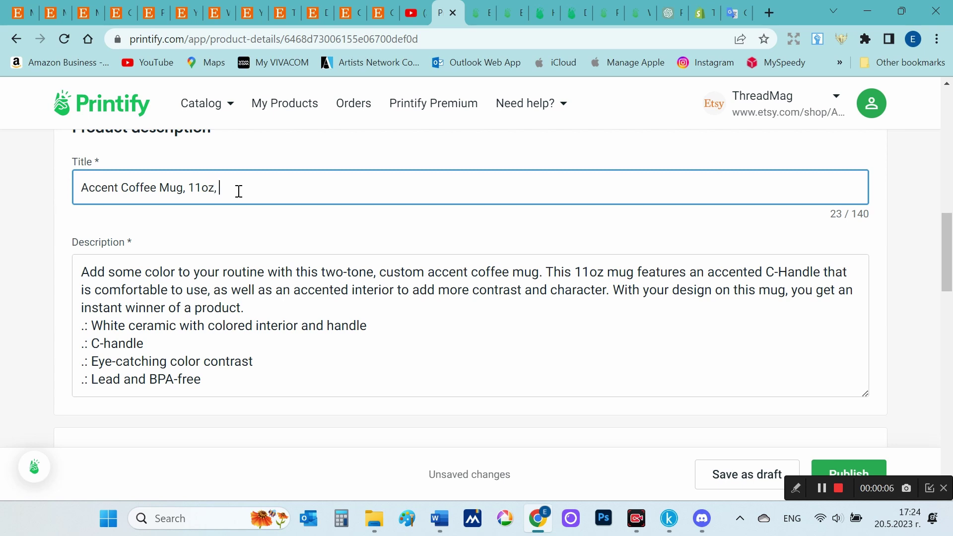
type("Poppy Flower Mug, Art Flowers cup, Poppy flower cup")
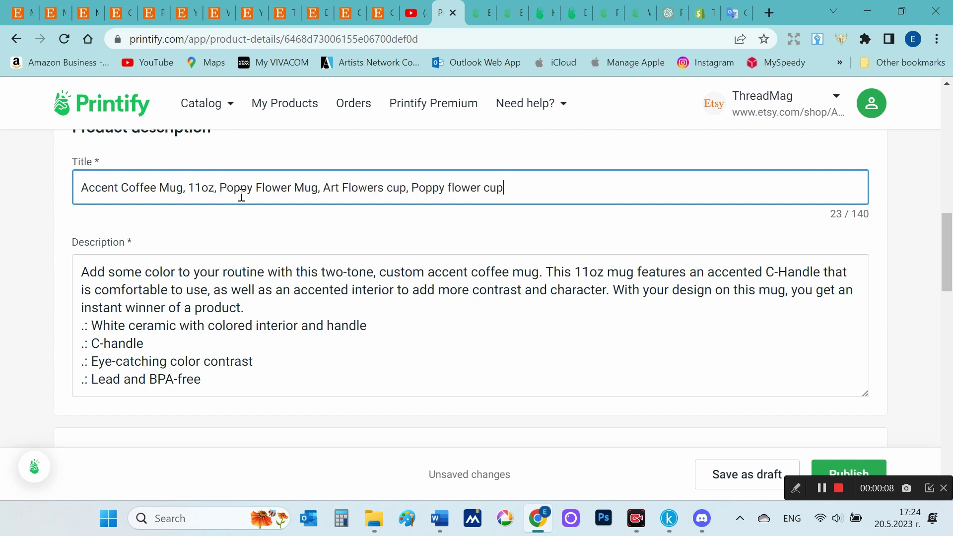
Paste a poppy-themed paragraph above the standard product description
left_click(314, 289)
left_click(81, 273)
key("Return")
key("Return")
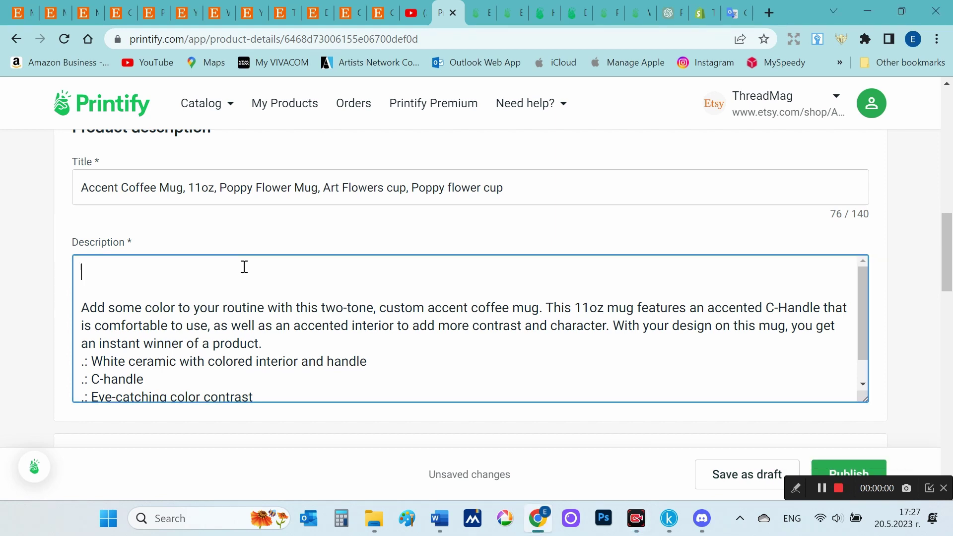
key("ctrl+v")
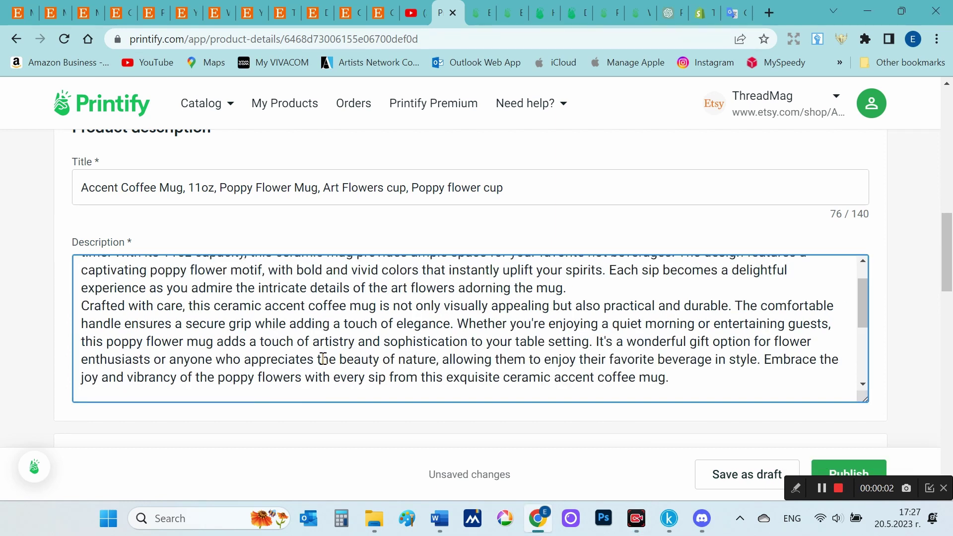
scroll(92, 296, "up", 1)
scroll(390, 333, "down", 3)
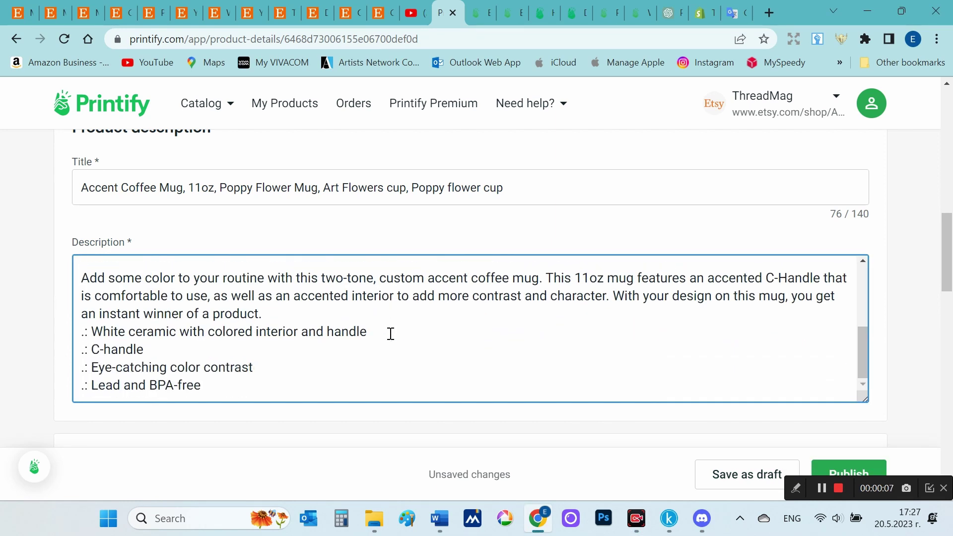
scroll(390, 334, "down", 5)
scroll(400, 345, "down", 5)
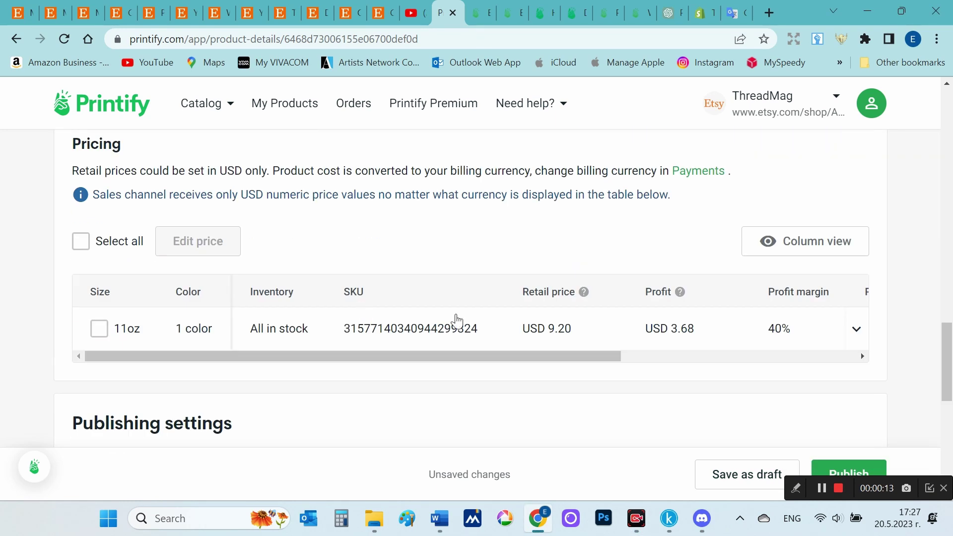
left_click_drag(591, 356, 671, 367)
scroll(472, 318, "down", 3)
scroll(471, 318, "down", 6)
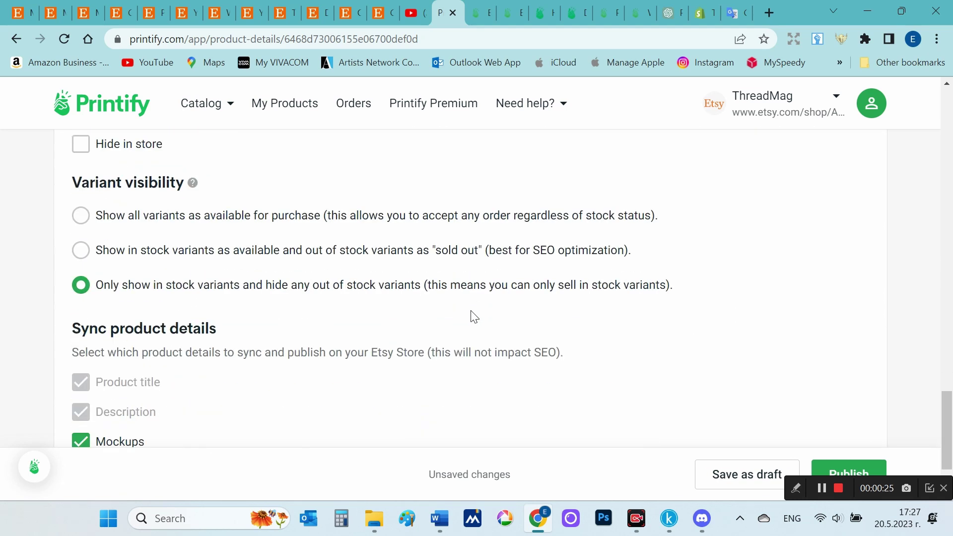
Publish the poppy mug to the Etsy store
left_click(848, 471)
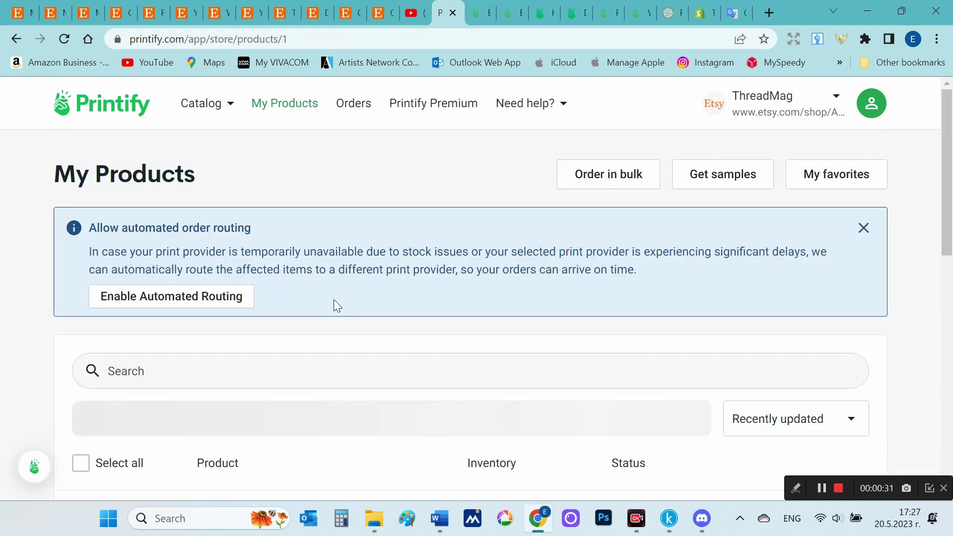
scroll(336, 300, "down", 5)
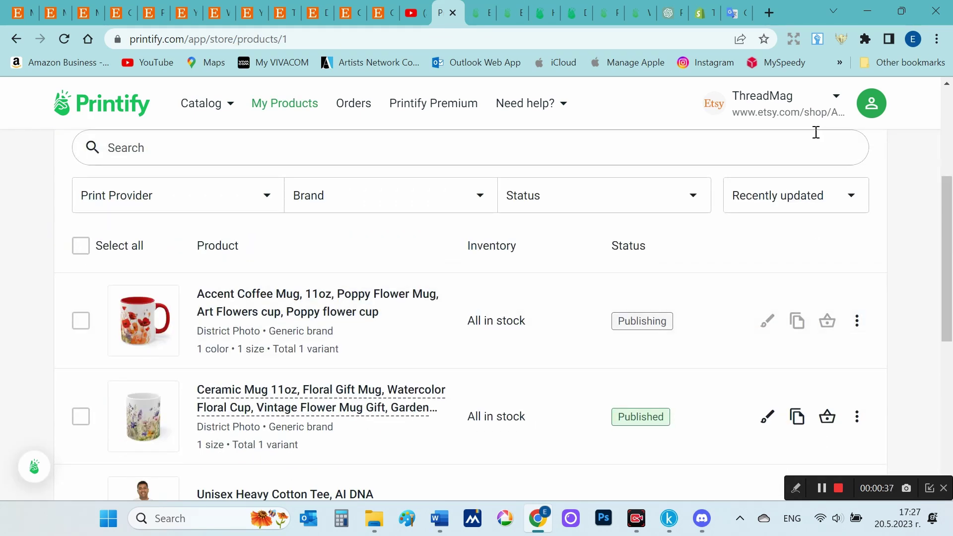
left_click(858, 321)
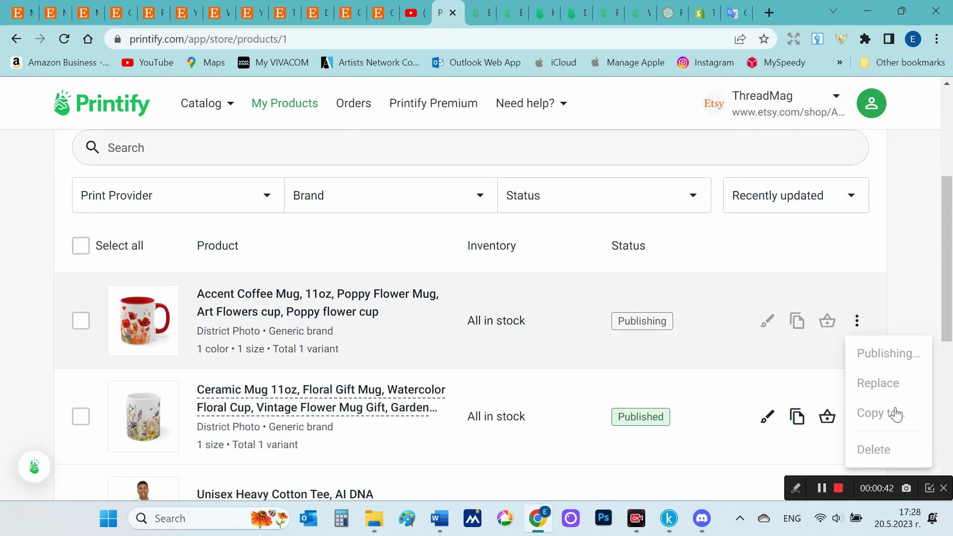
left_click(757, 300)
scroll(715, 342, "down", 2)
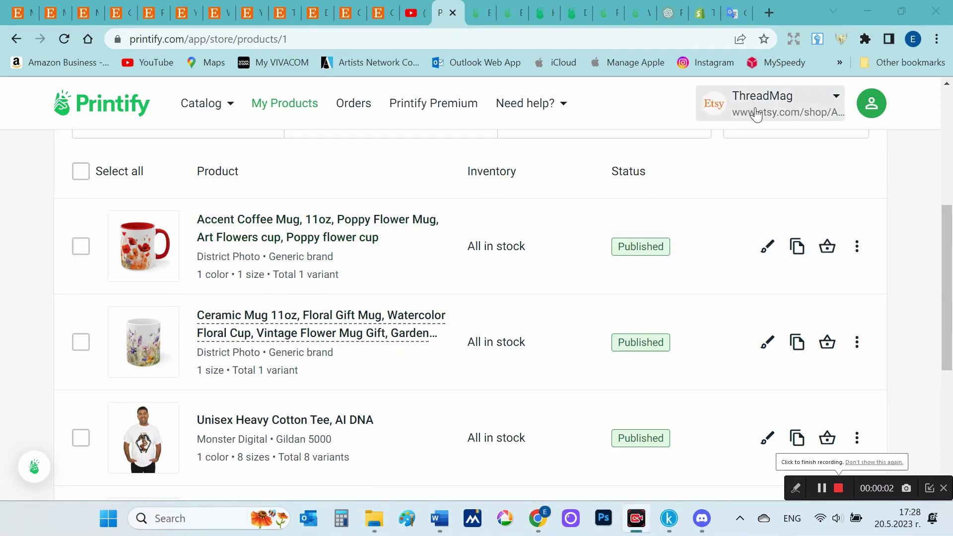
Copy the published poppy mug to the ThreadMag Shopify store
left_click(861, 251)
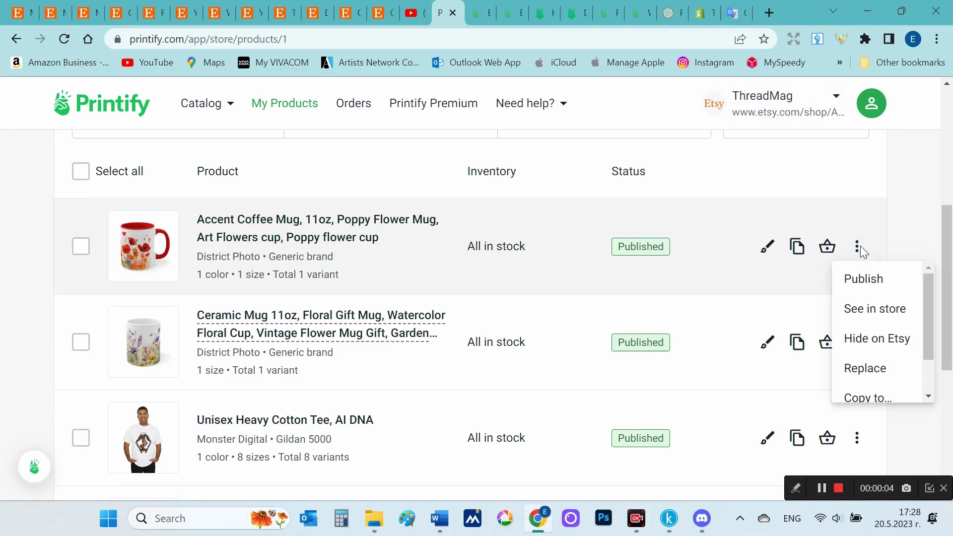
scroll(877, 362, "down", 1)
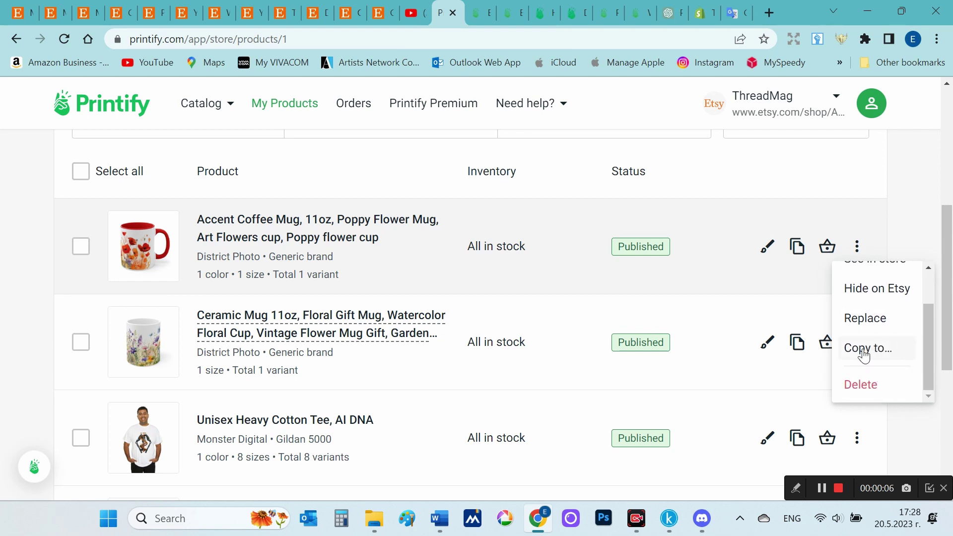
left_click(862, 351)
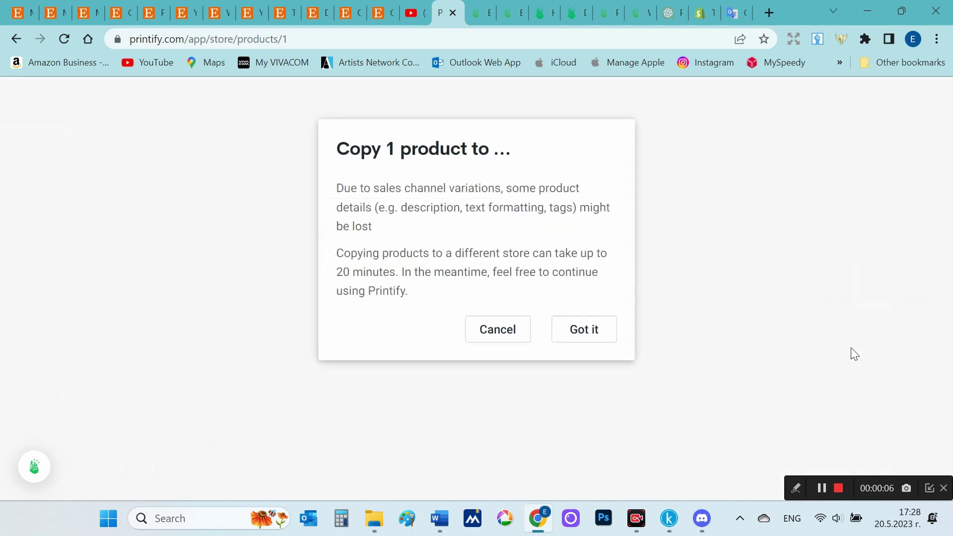
left_click(601, 334)
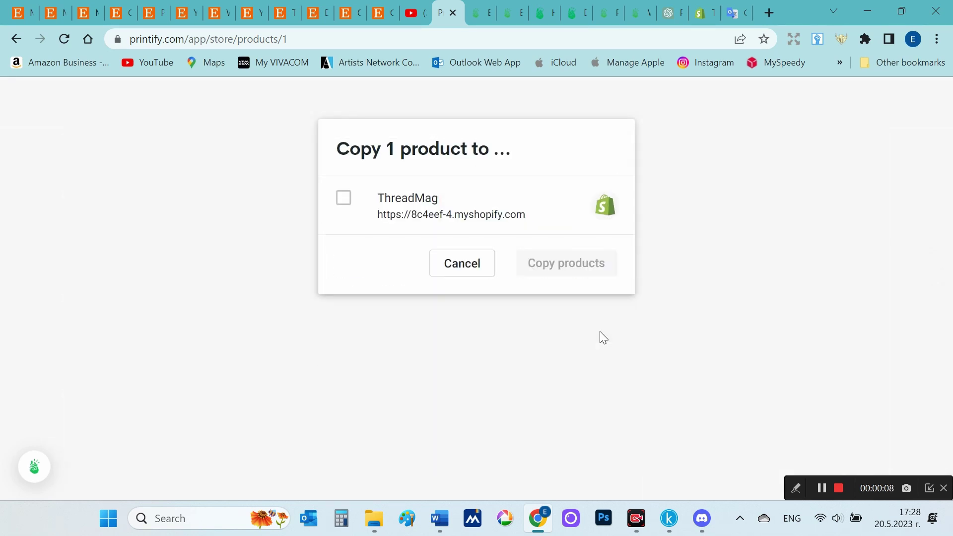
left_click(345, 198)
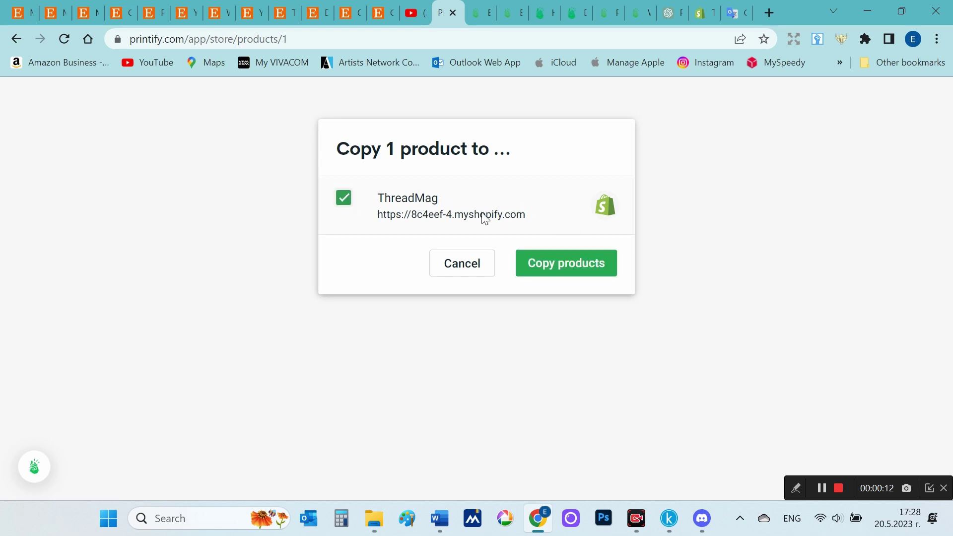
left_click(539, 268)
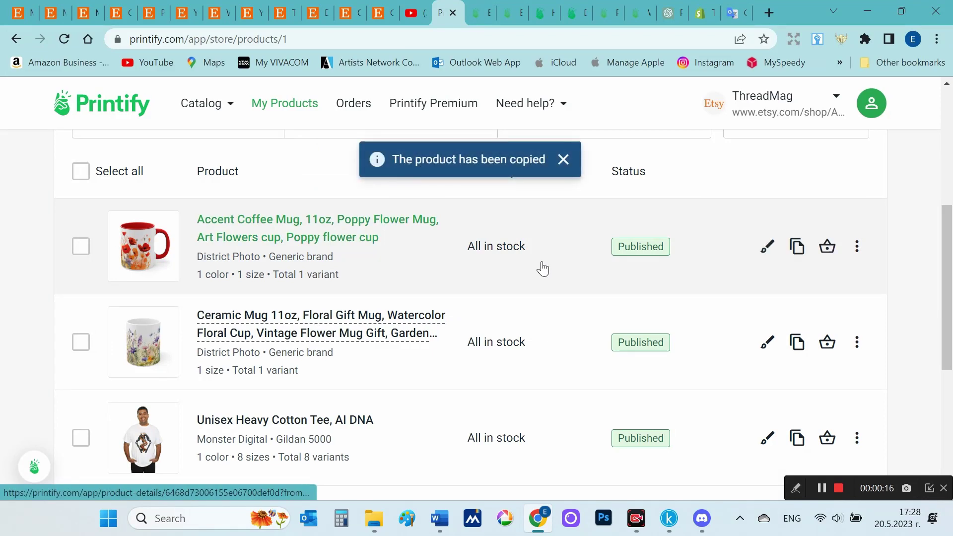
Switch to the ThreadMag Shopify store and find the copied poppy mug listed as Unpublished
scroll(665, 149, "up", 3)
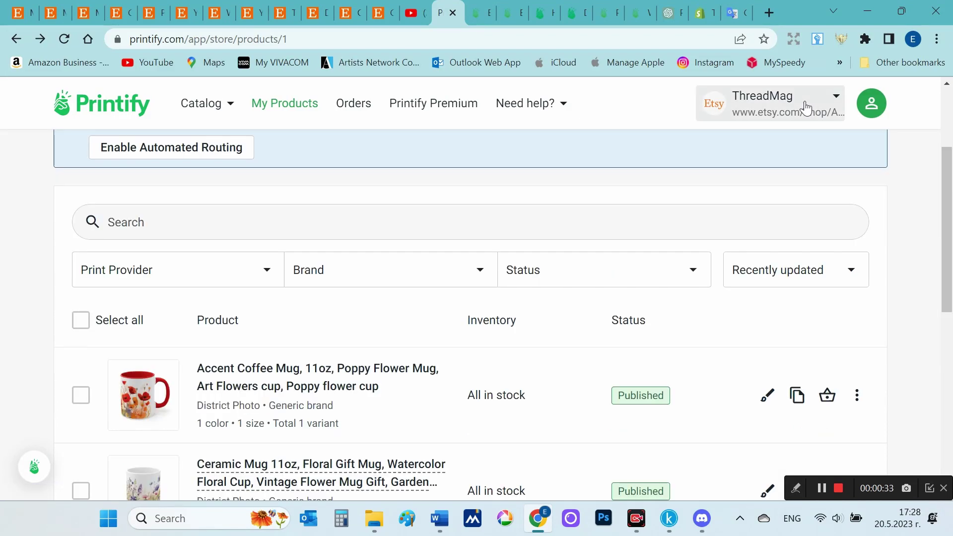
left_click(777, 115)
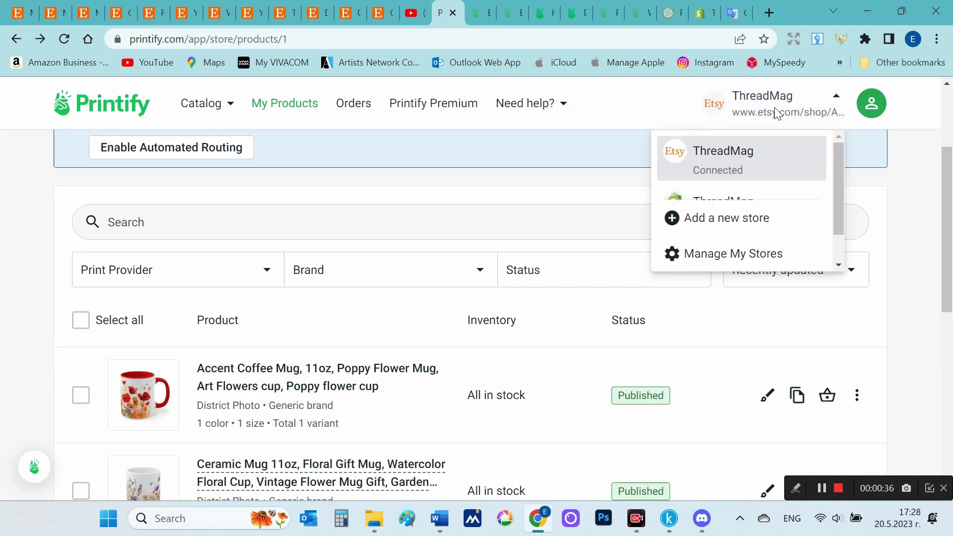
scroll(731, 172, "down", 1)
left_click(732, 171)
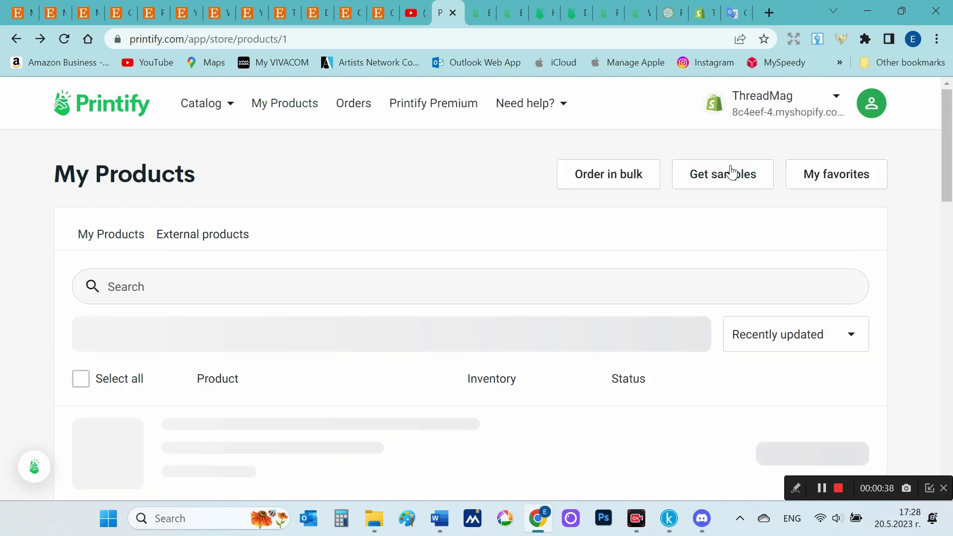
scroll(919, 330, "down", 2)
scroll(915, 325, "down", 2)
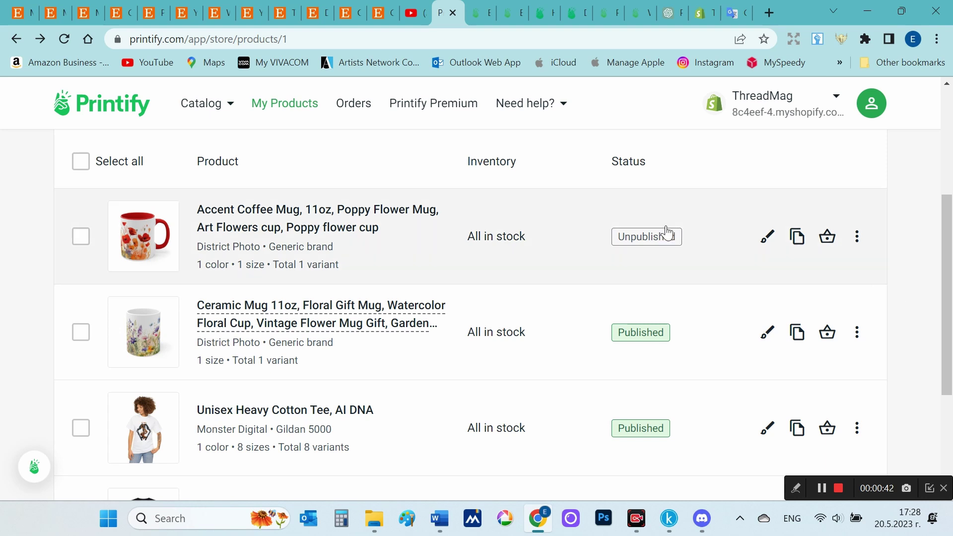
Open the Shopify copy of the poppy mug and review its mockups and description
left_click(289, 215)
scroll(617, 308, "down", 3)
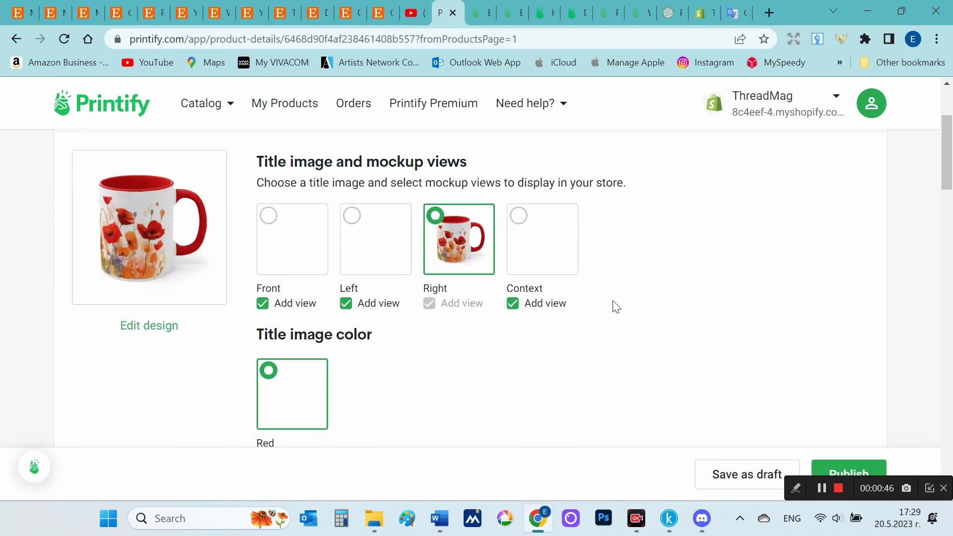
scroll(675, 322, "down", 5)
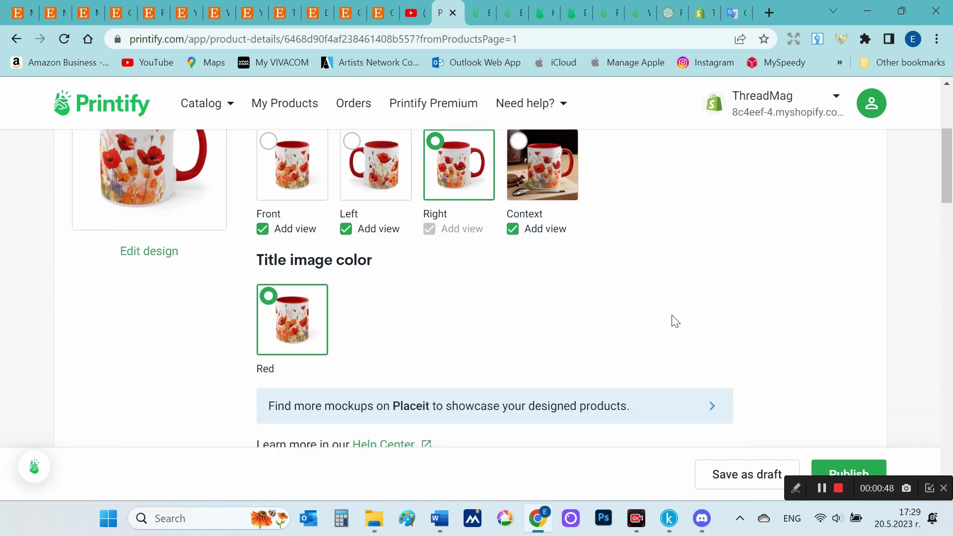
scroll(675, 321, "up", 5)
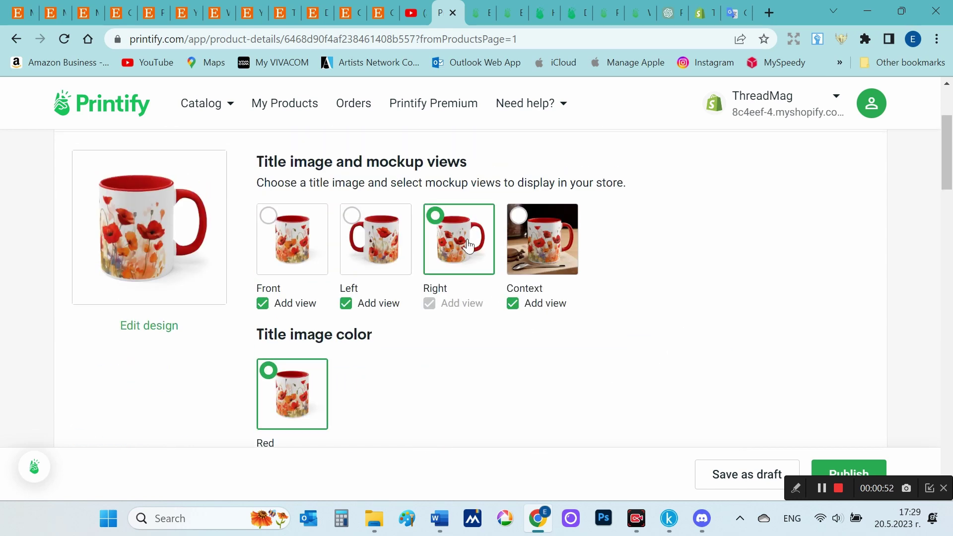
scroll(687, 334, "down", 5)
scroll(679, 324, "down", 5)
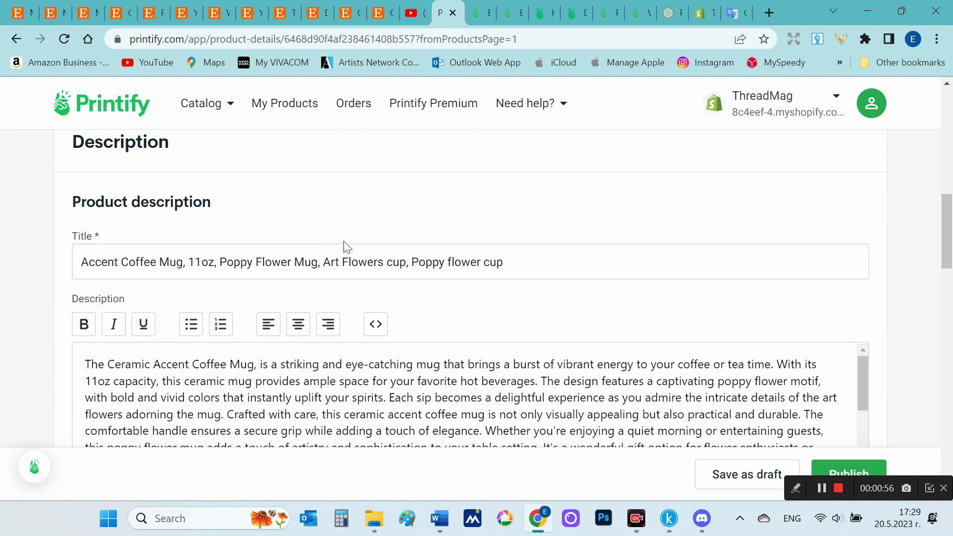
scroll(417, 257, "down", 8)
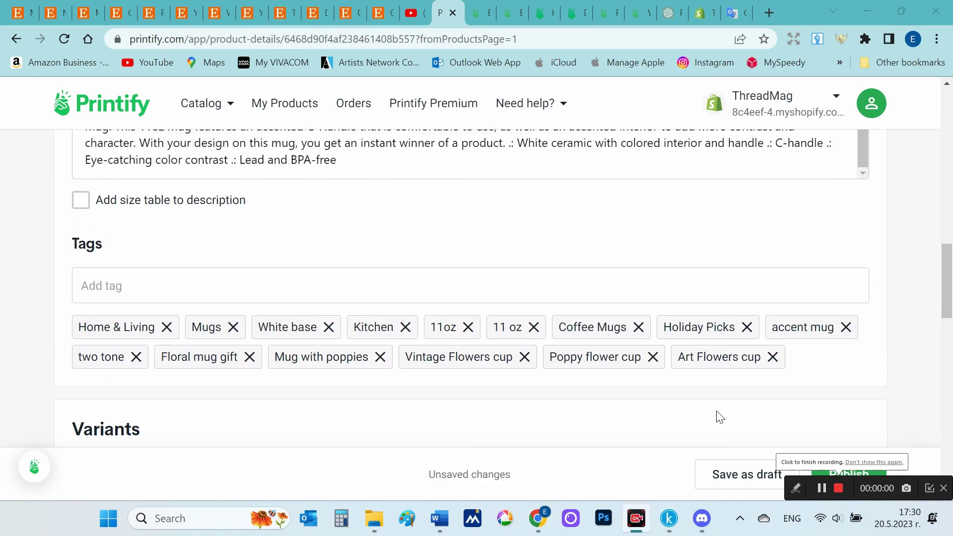
scroll(718, 415, "down", 5)
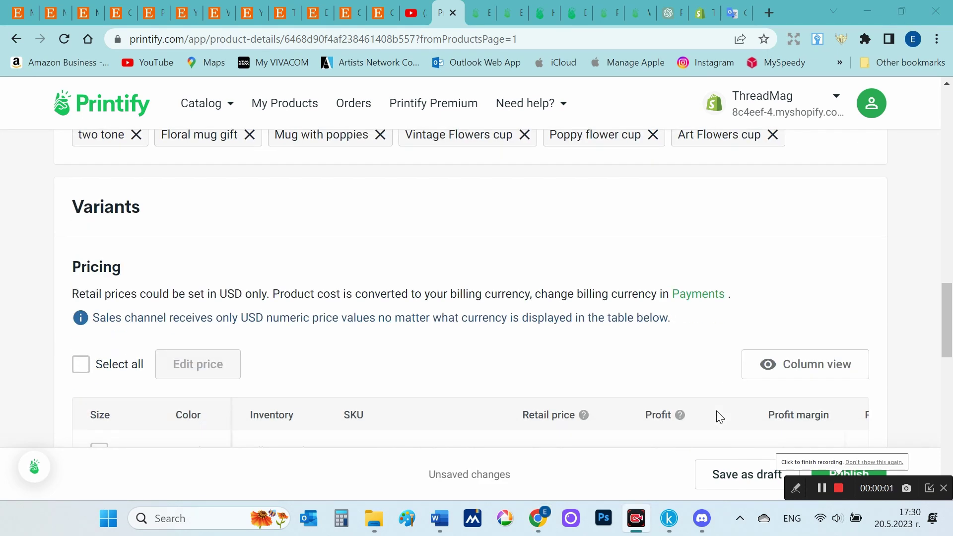
scroll(720, 417, "down", 3)
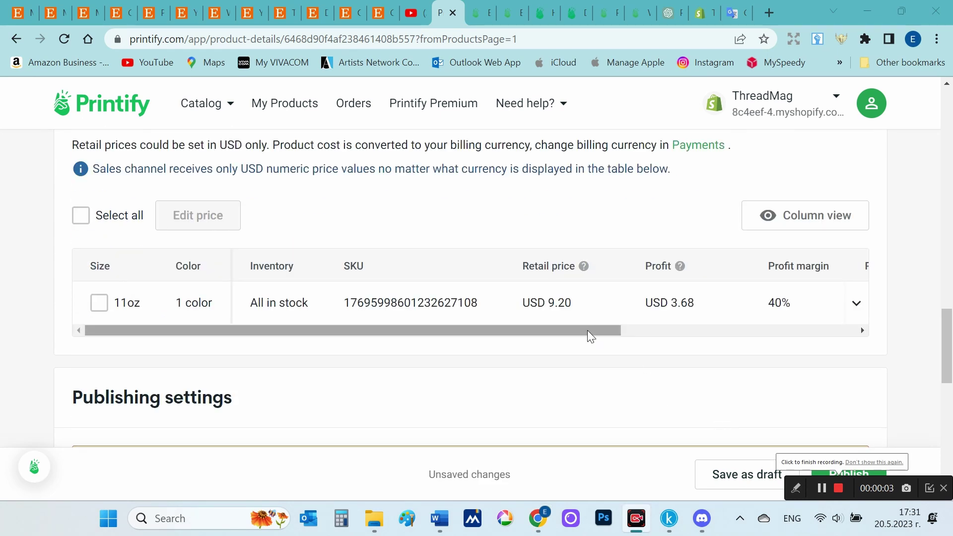
Add floral and poppy tags and set the Shopify category to Home page
left_click_drag(590, 330, 775, 344)
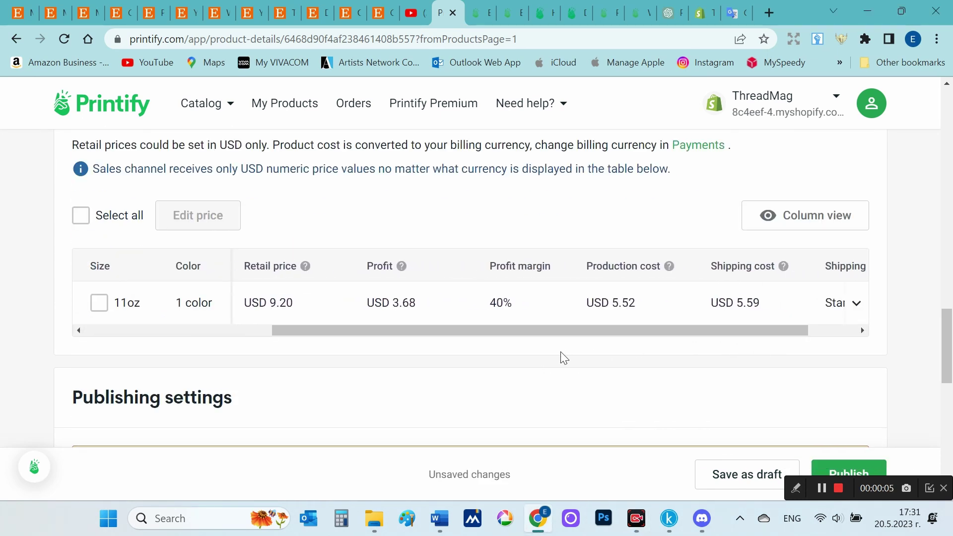
scroll(564, 357, "down", 5)
scroll(564, 358, "down", 7)
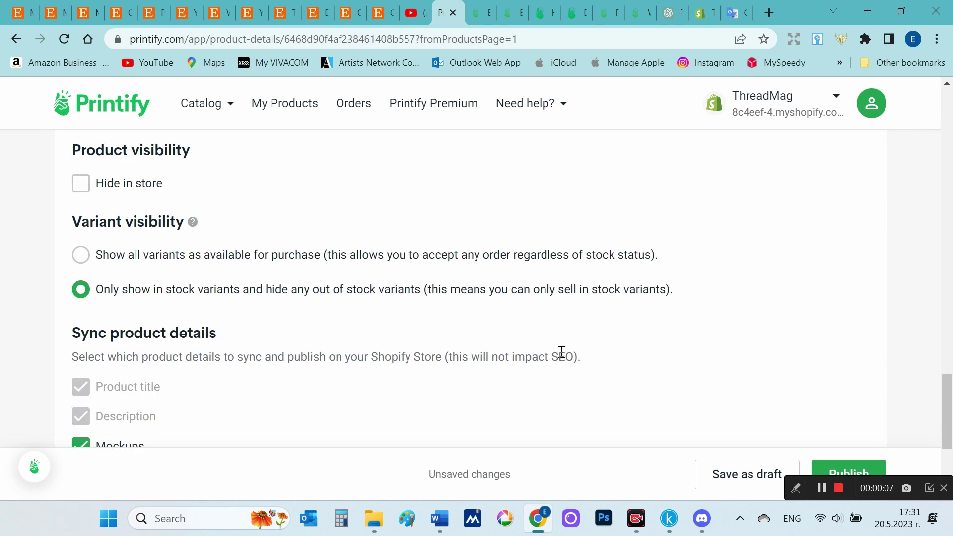
left_click(555, 397)
left_click(147, 431)
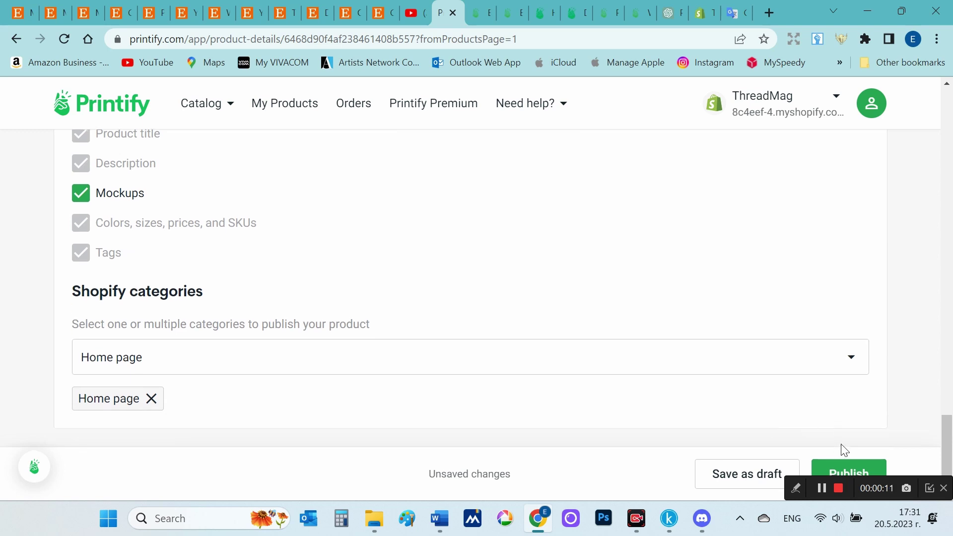
Publish the poppy mug to ThreadMag, then bring up the Etsy Shop Manager listings
left_click(843, 470)
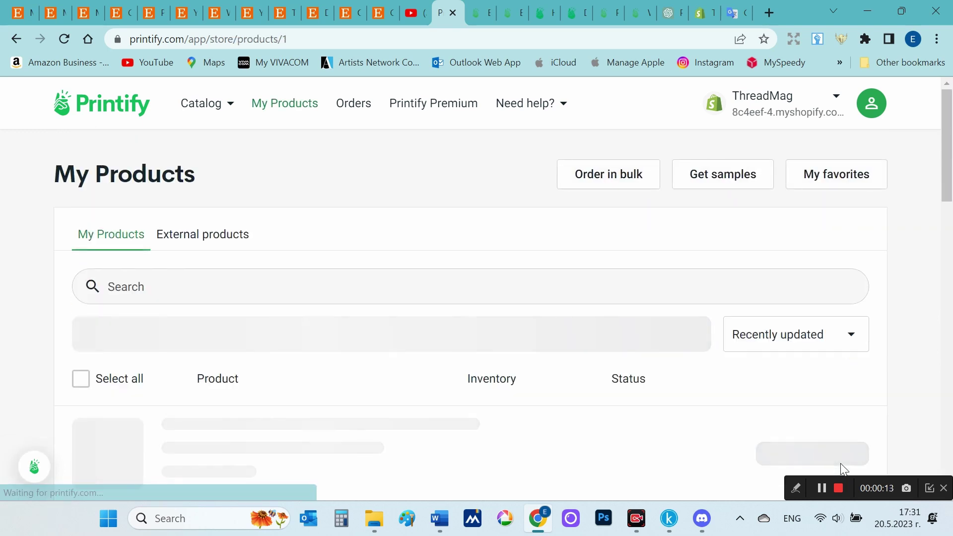
scroll(639, 338, "down", 3)
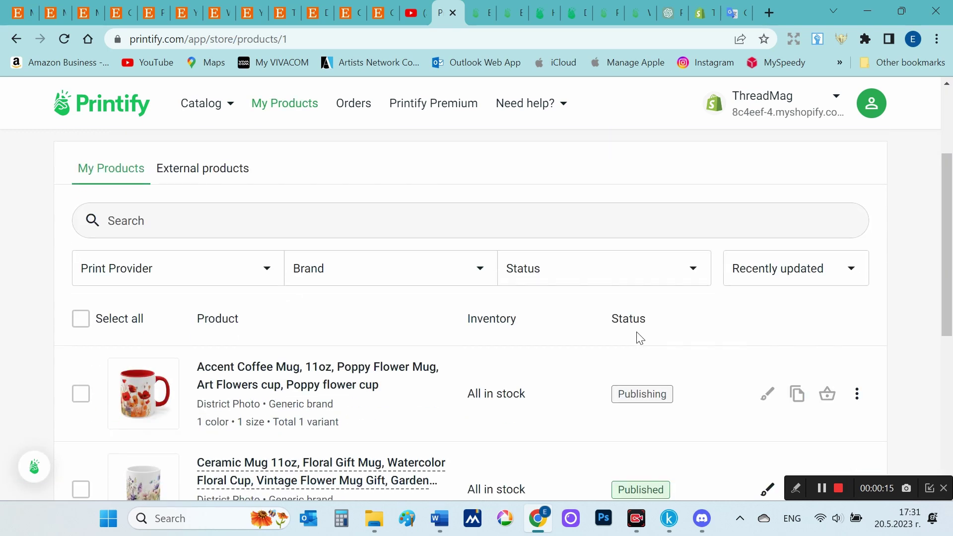
scroll(639, 339, "down", 2)
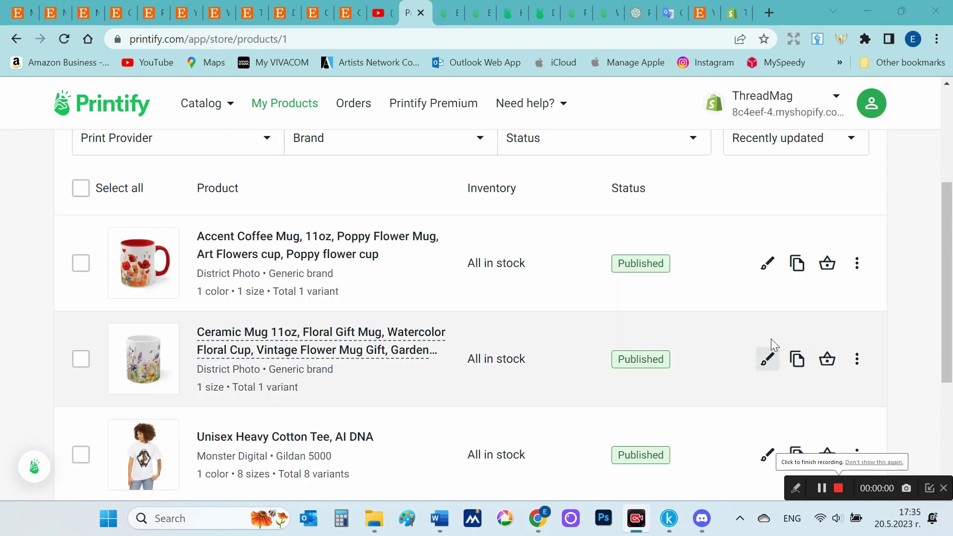
left_click(703, 16)
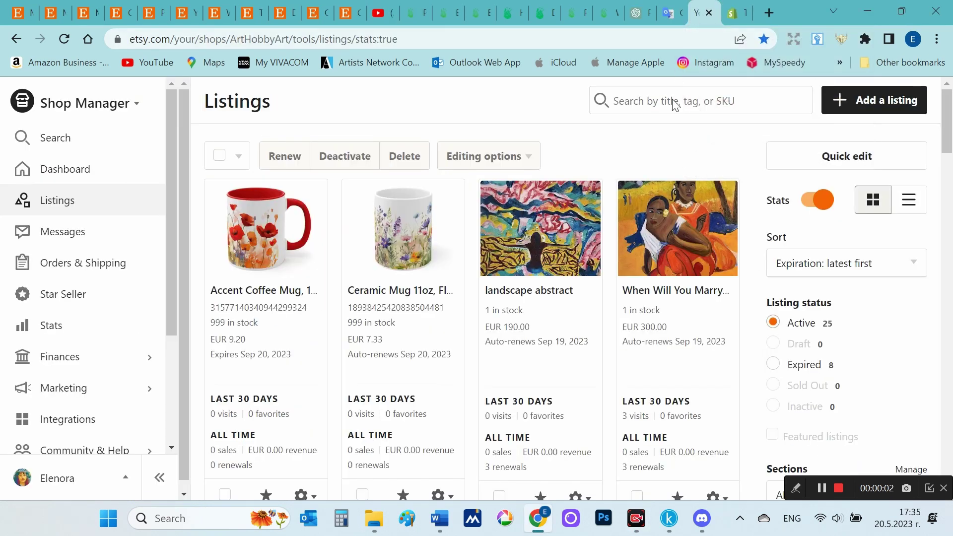
Review the poppy Accent Coffee Mug listing's shipping and photos, then view the SistersMockup blank white mug listing
left_click(273, 239)
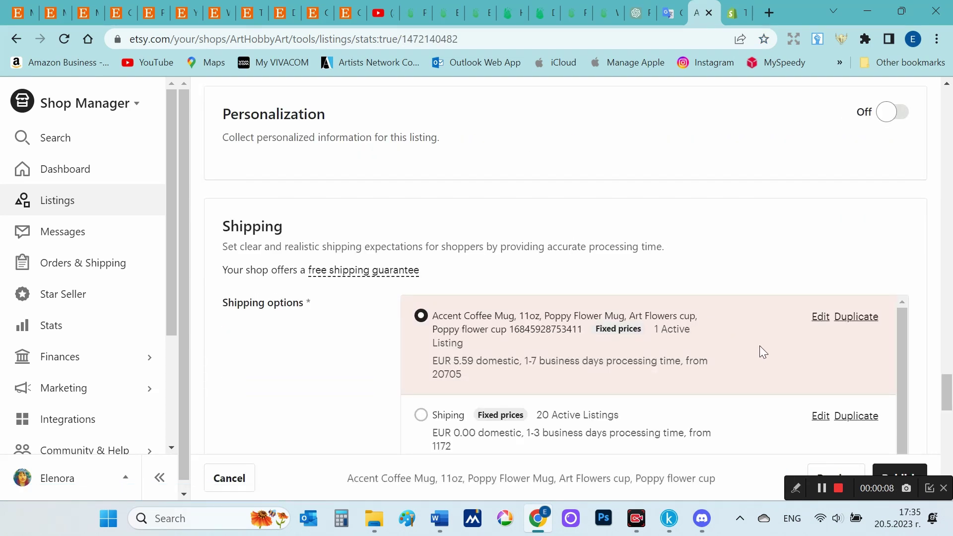
scroll(759, 346, "down", 3)
scroll(759, 345, "up", 3)
scroll(942, 343, "up", 15)
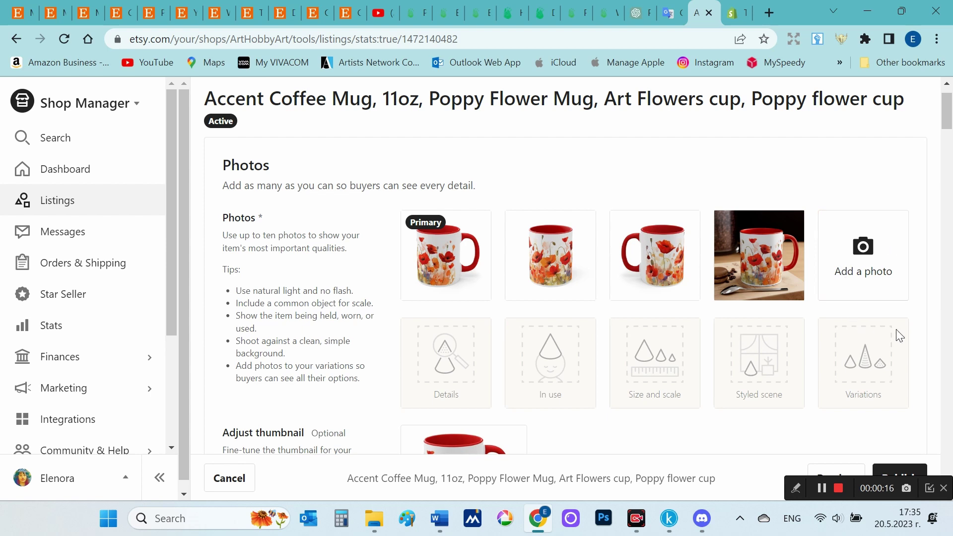
scroll(895, 329, "down", 2)
scroll(900, 336, "down", 5)
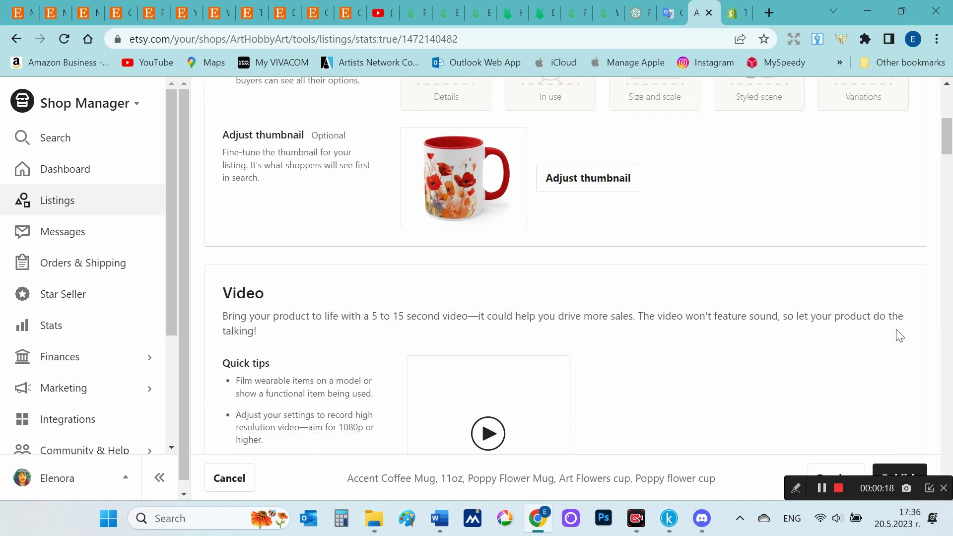
scroll(852, 338, "down", 2)
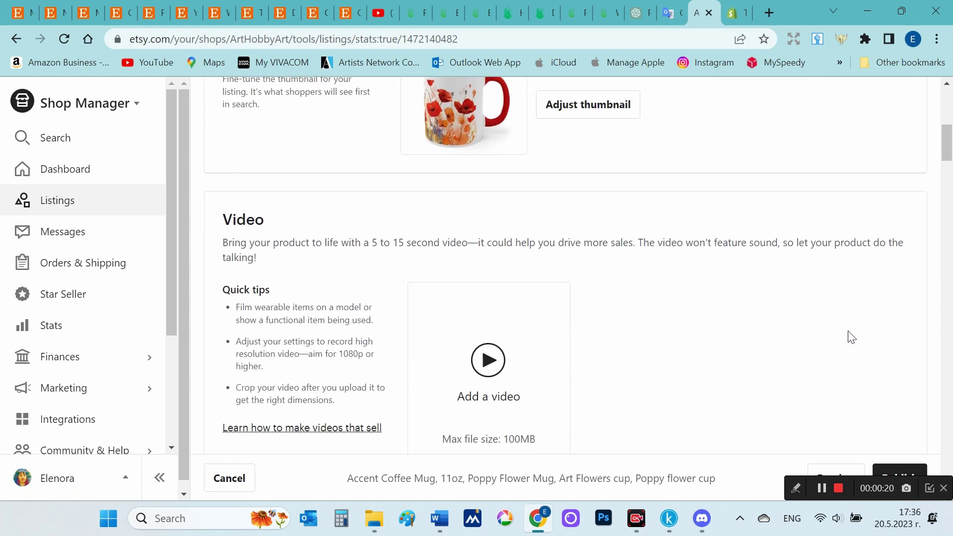
scroll(852, 338, "up", 6)
left_click(55, 12)
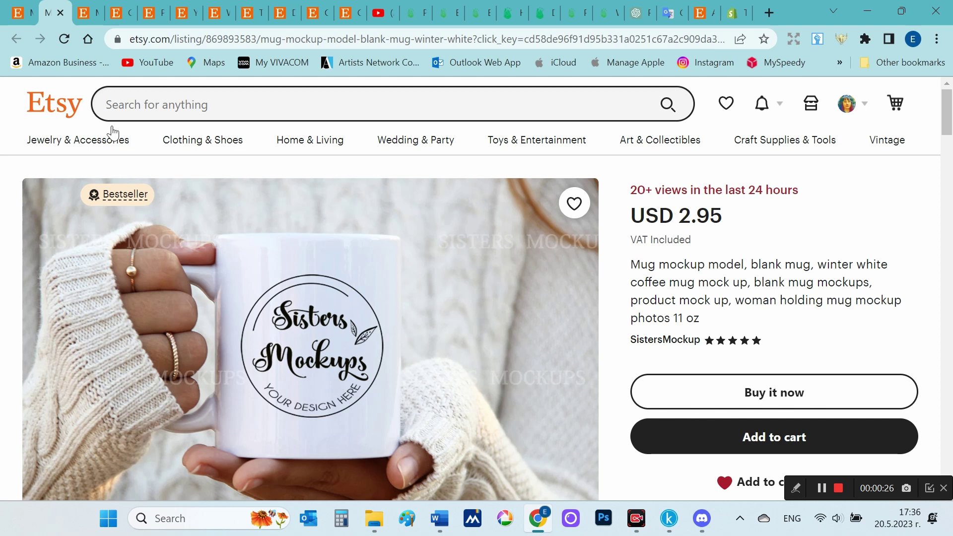
View two other sellers' mug mockup listings, ending on the YOUR design HERE coffee cup
left_click(81, 18)
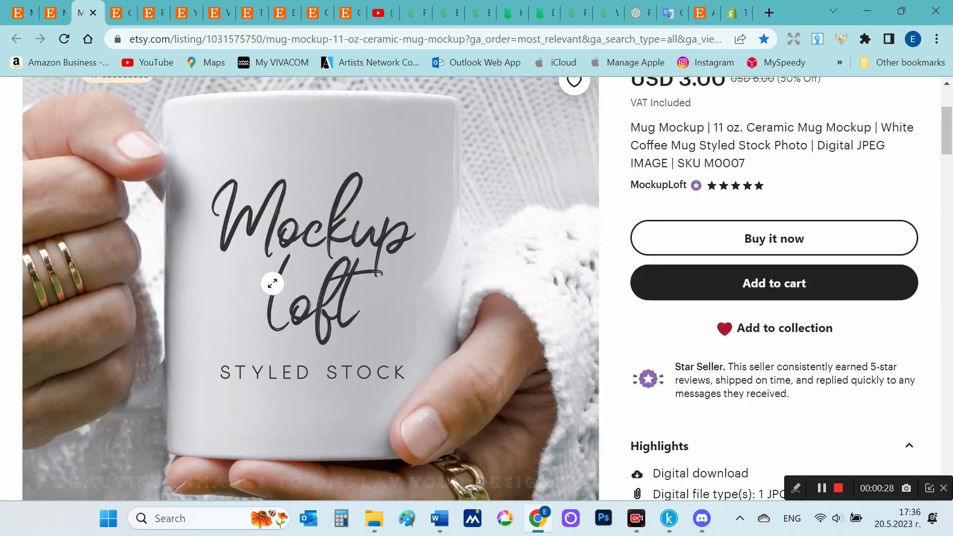
scroll(496, 298, "up", 3)
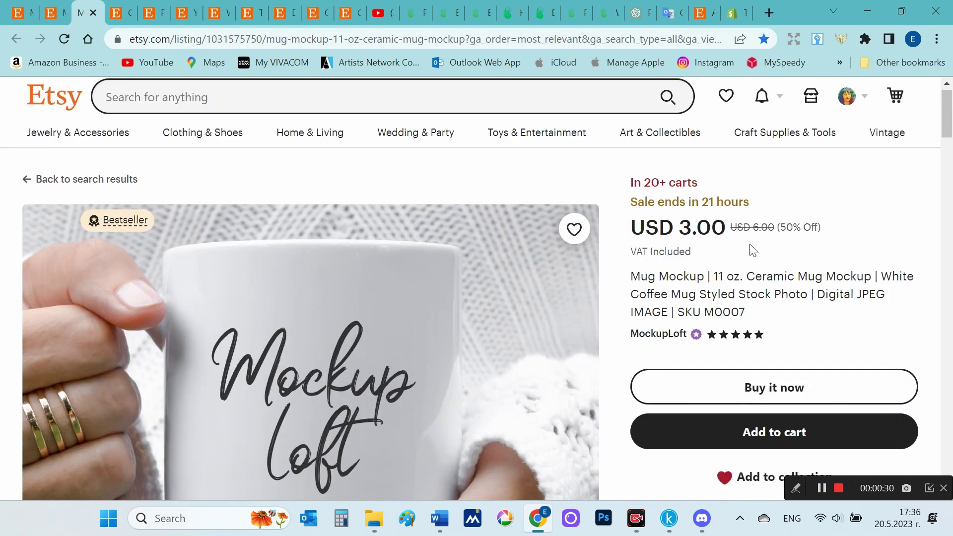
left_click(111, 18)
scroll(356, 264, "up", 2)
Back in the poppy mug listing editor, set the primary color to Red
left_click(697, 13)
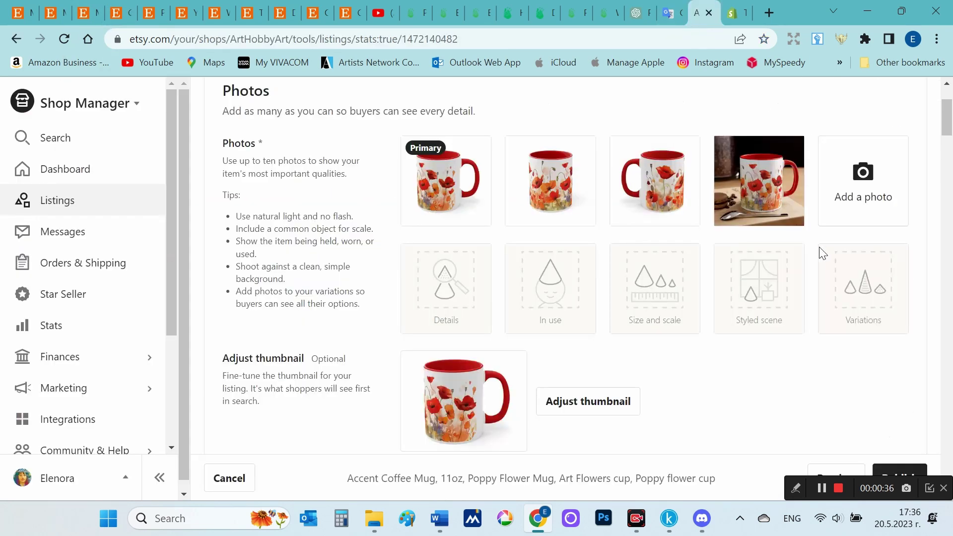
scroll(821, 253, "down", 3)
scroll(822, 253, "down", 6)
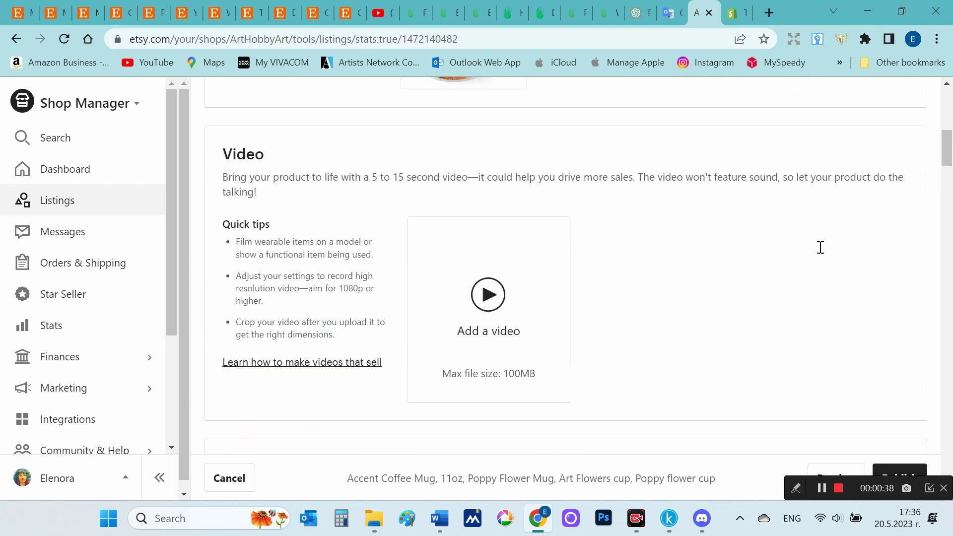
scroll(822, 253, "down", 3)
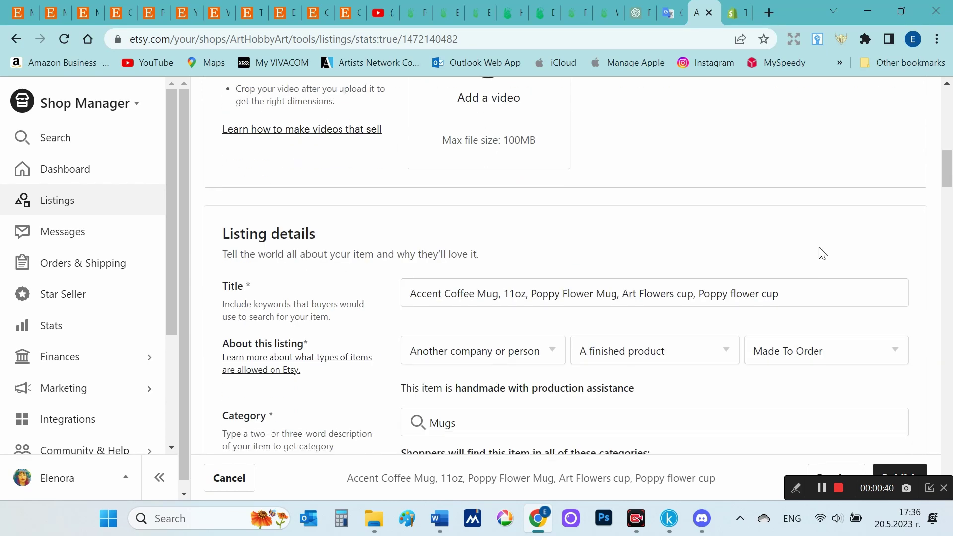
scroll(822, 253, "up", 3)
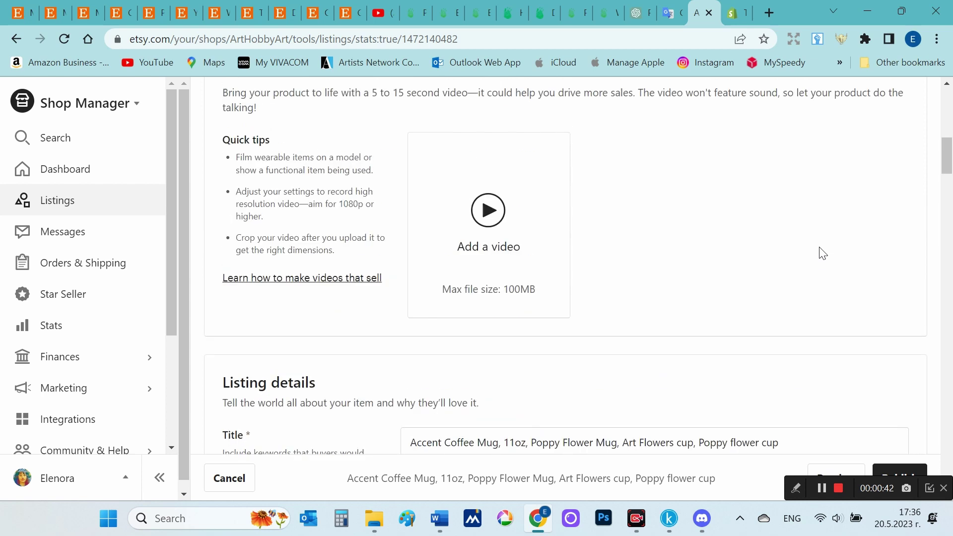
scroll(823, 253, "down", 5)
scroll(823, 253, "down", 3)
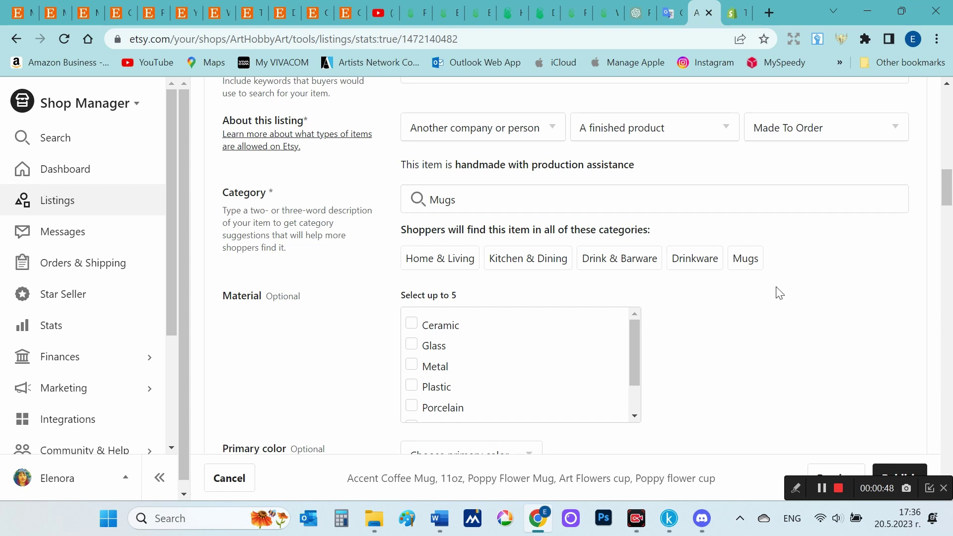
scroll(780, 293, "down", 4)
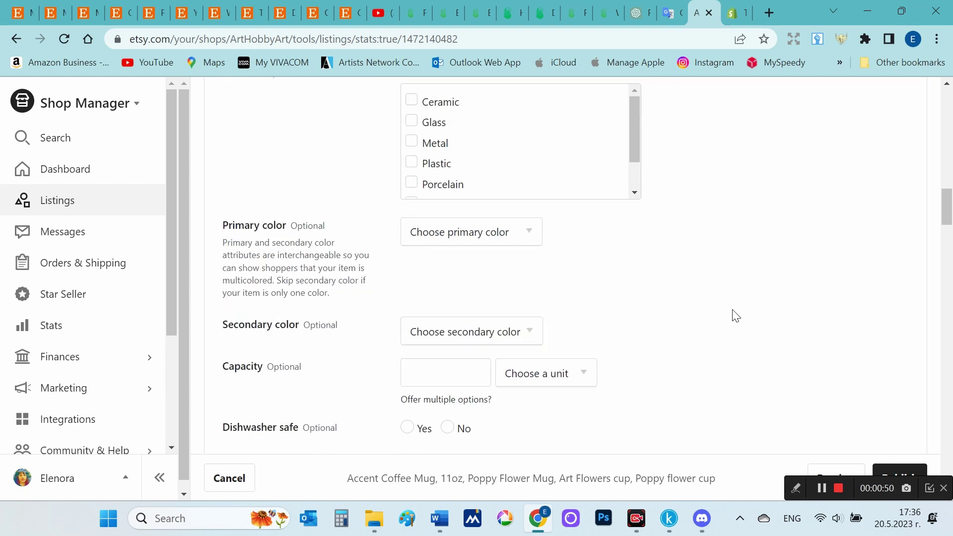
scroll(736, 316, "down", 1)
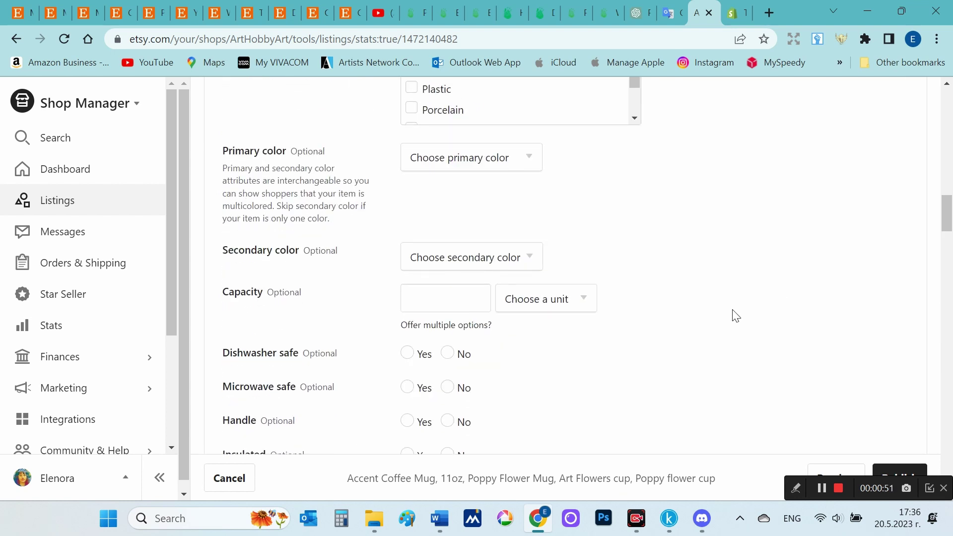
left_click(470, 166)
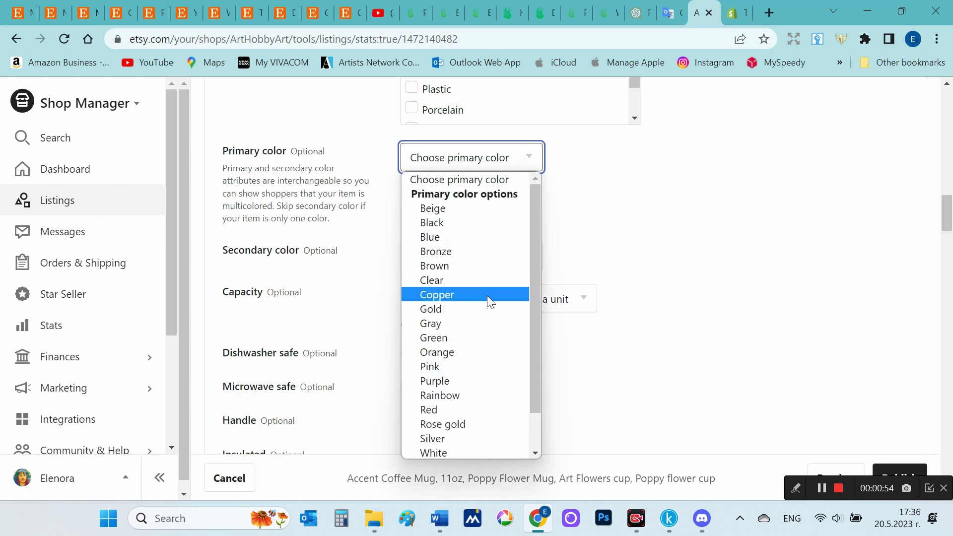
left_click(474, 410)
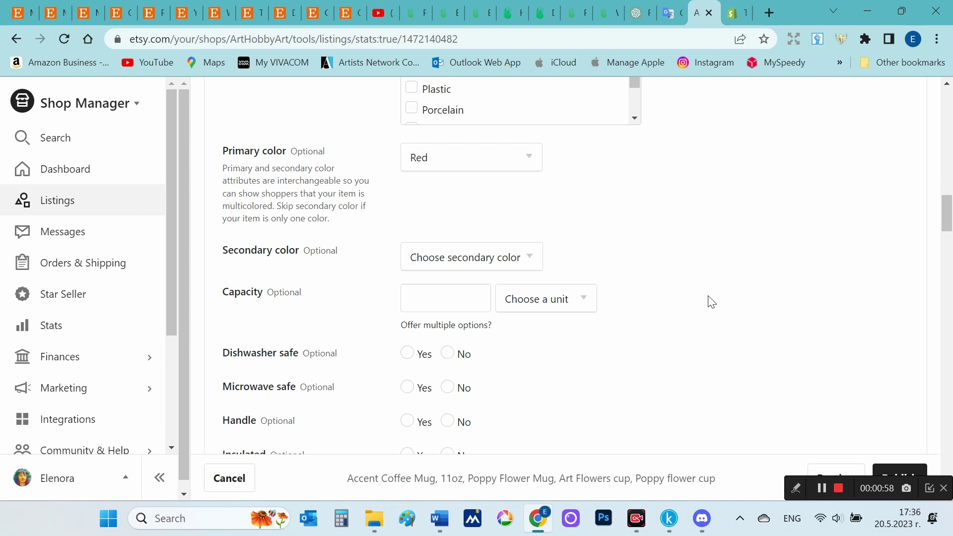
Paste the product details and bullet list at the end of the description
scroll(712, 302, "down", 2)
scroll(711, 302, "down", 6)
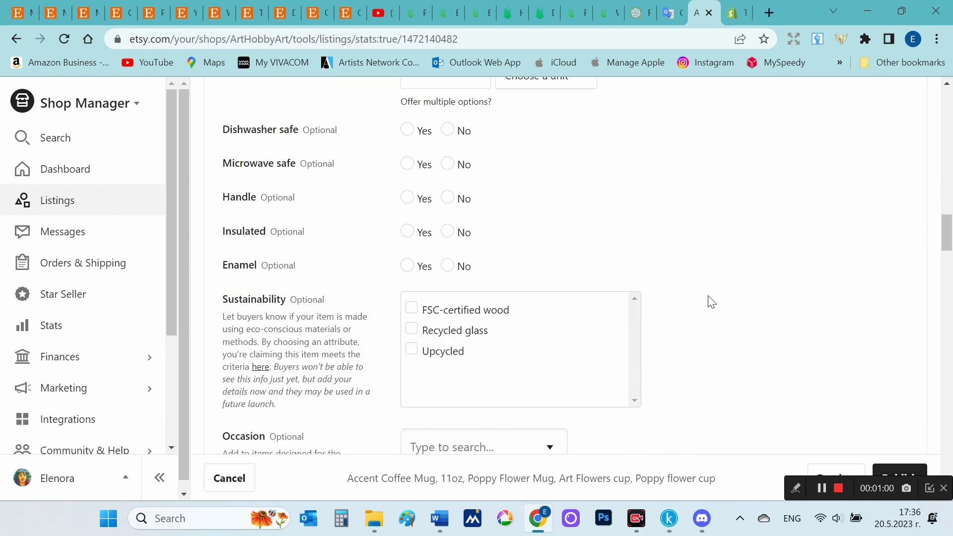
scroll(712, 303, "down", 5)
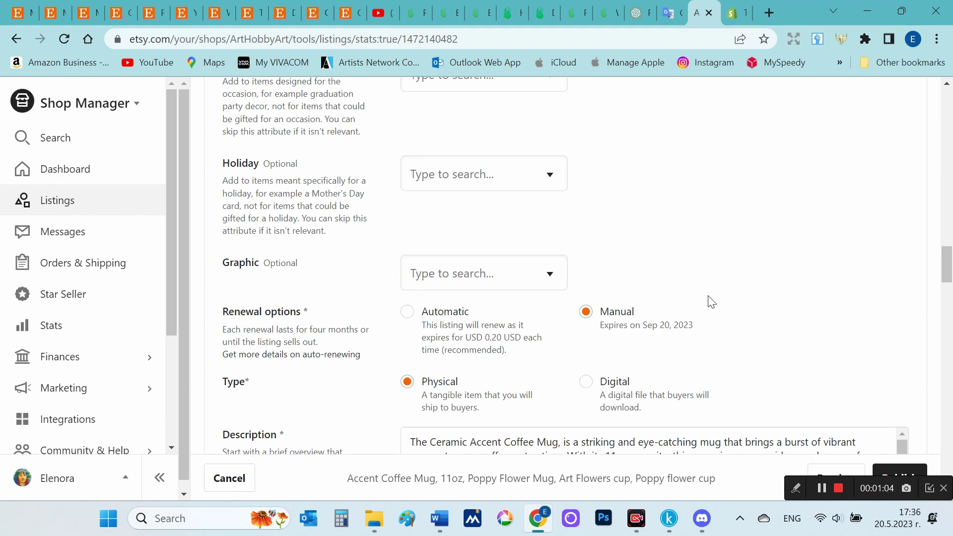
scroll(712, 302, "down", 2)
scroll(711, 304, "down", 2)
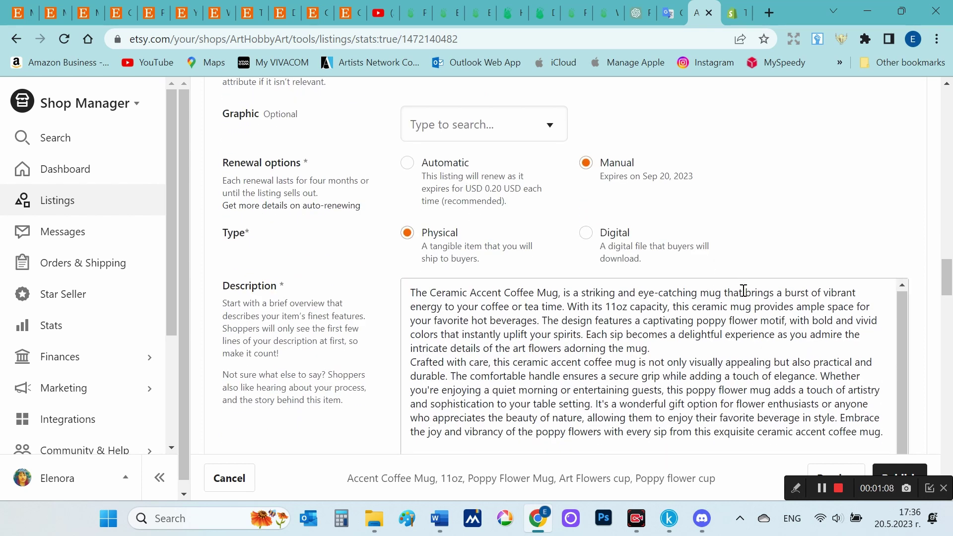
type("Add some color to your routine with this two-tone, custom accent coffee mug. This 11oz mug features an accented C-Handle that is comfortable to use, as well as an accented interior to add more contrast and character. With your design on this mug, you get an instant winner of a product. .: White ceramic with colored interior and handle .: C-handle .: Eye-catching color contrast .: Lead and BPA-free")
scroll(379, 290, "down", 4)
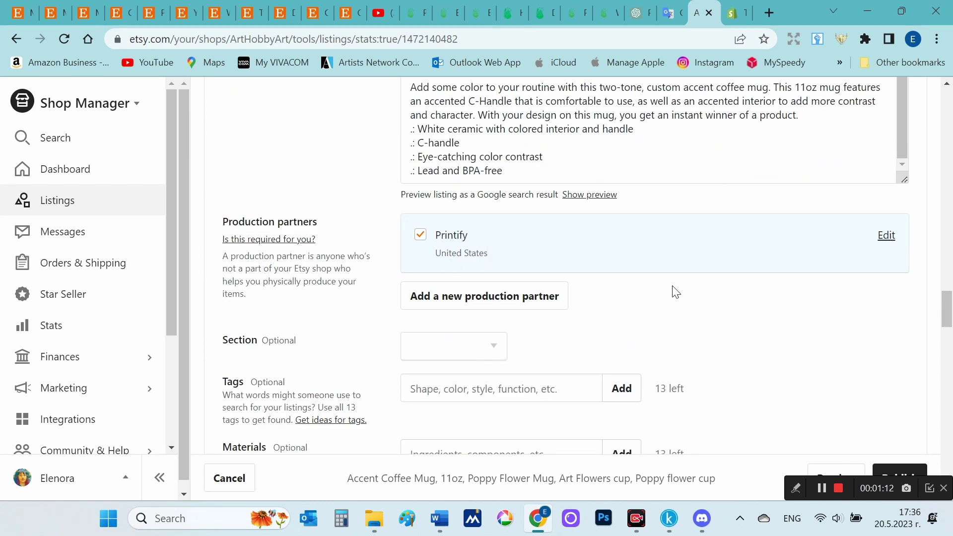
scroll(750, 348, "down", 3)
left_click(471, 241)
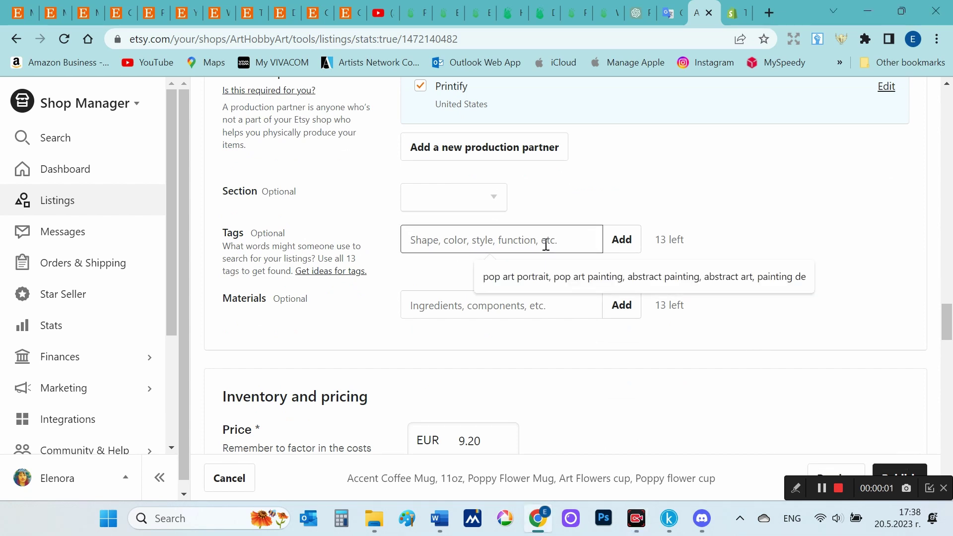
Add the 13 pasted tags, such as Floral mug gift and Poppy flower cup, then save the listing
key("ctrl+v")
left_click(612, 247)
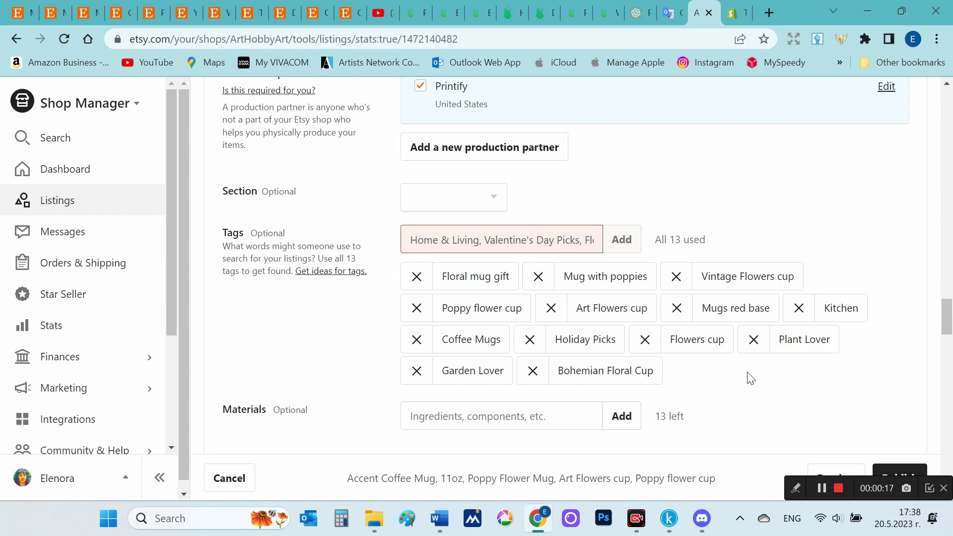
scroll(751, 380, "down", 1)
scroll(748, 341, "down", 12)
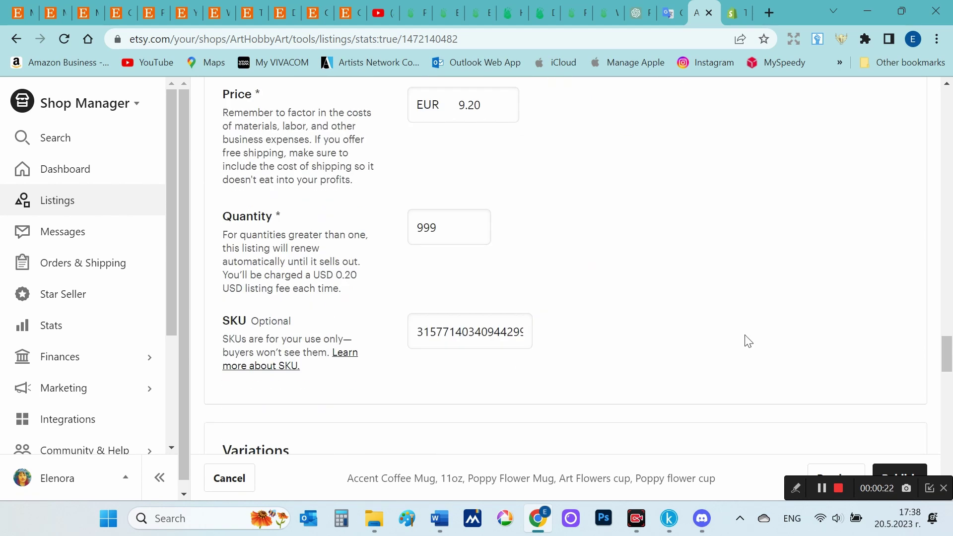
scroll(748, 341, "down", 10)
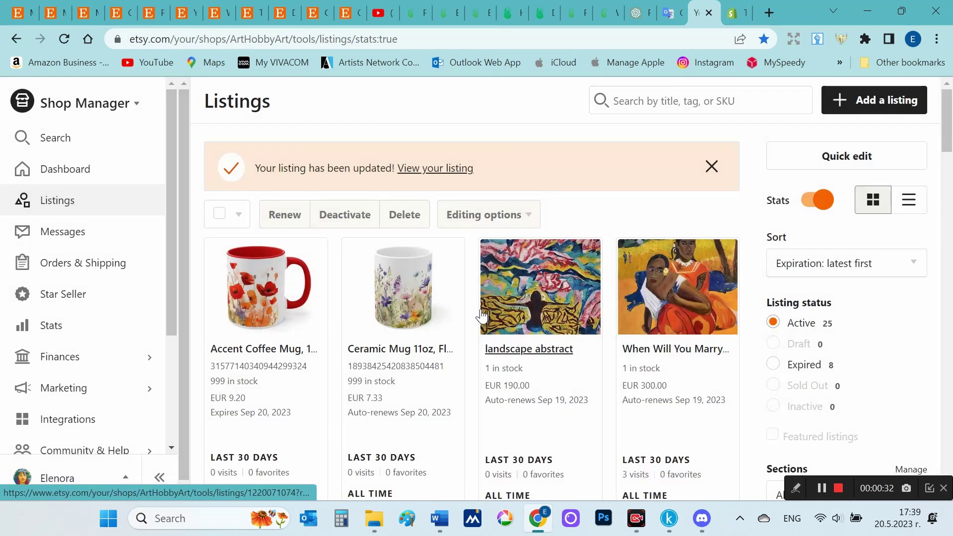
Open the poppy mug listing live on Etsy from its gear menu
scroll(453, 318, "down", 3)
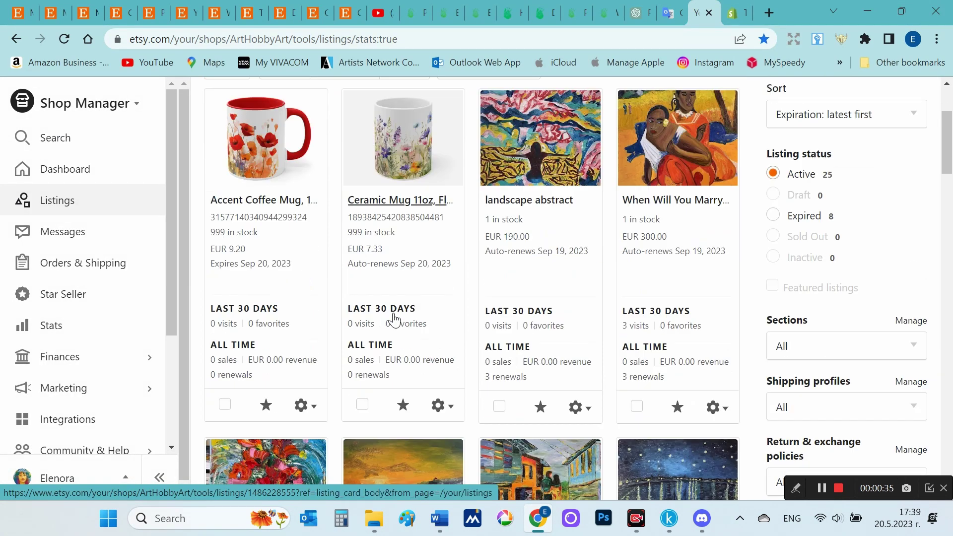
left_click(313, 407)
left_click(244, 445)
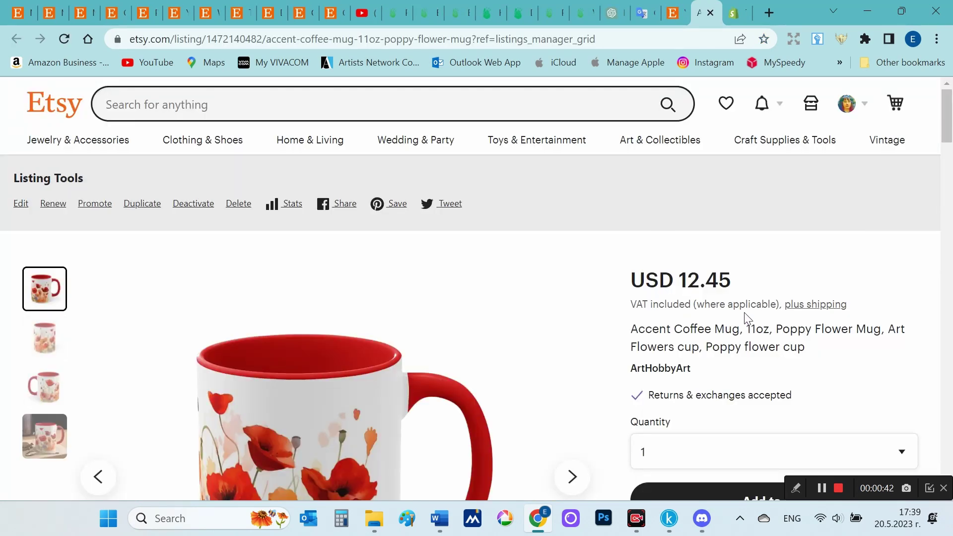
Step through the live listing's photos up to the mug on the table and review the page
scroll(596, 330, "down", 3)
left_click(568, 342)
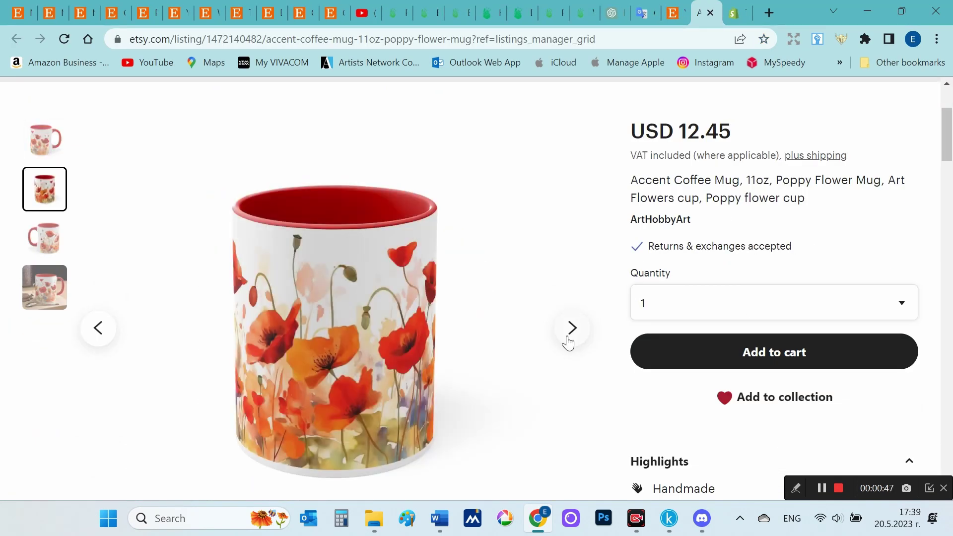
left_click(569, 343)
left_click(568, 343)
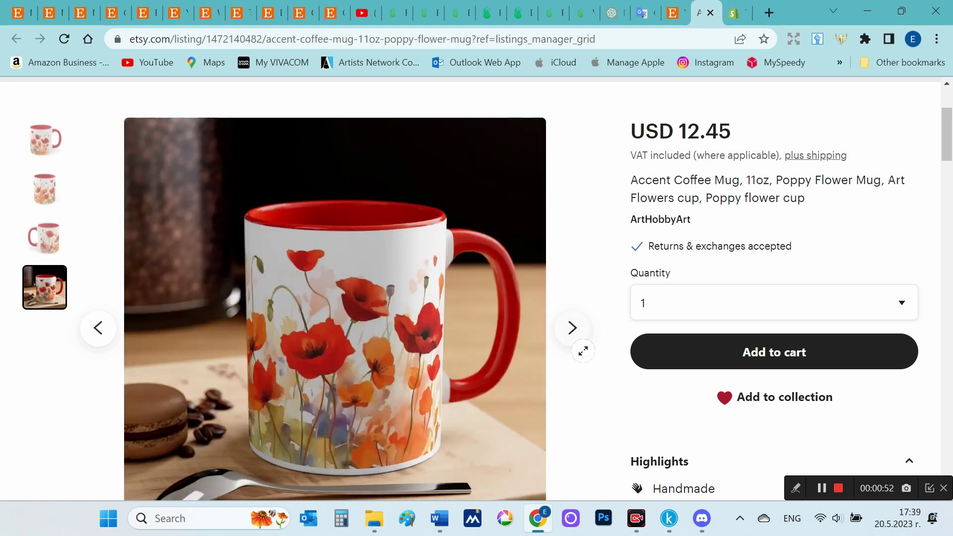
scroll(606, 375, "down", 1)
scroll(687, 385, "up", 1)
left_click(721, 312)
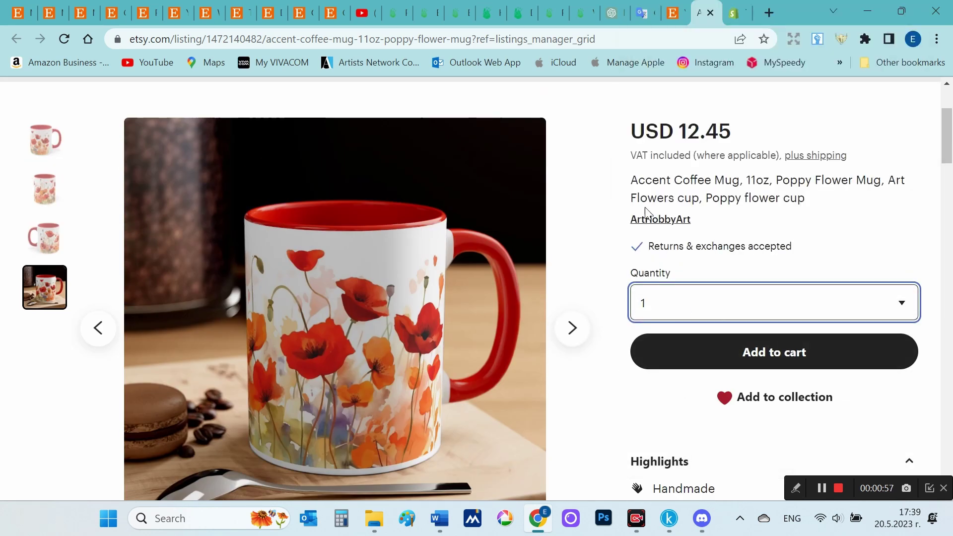
left_click_drag(781, 198, 645, 124)
scroll(745, 337, "down", 5)
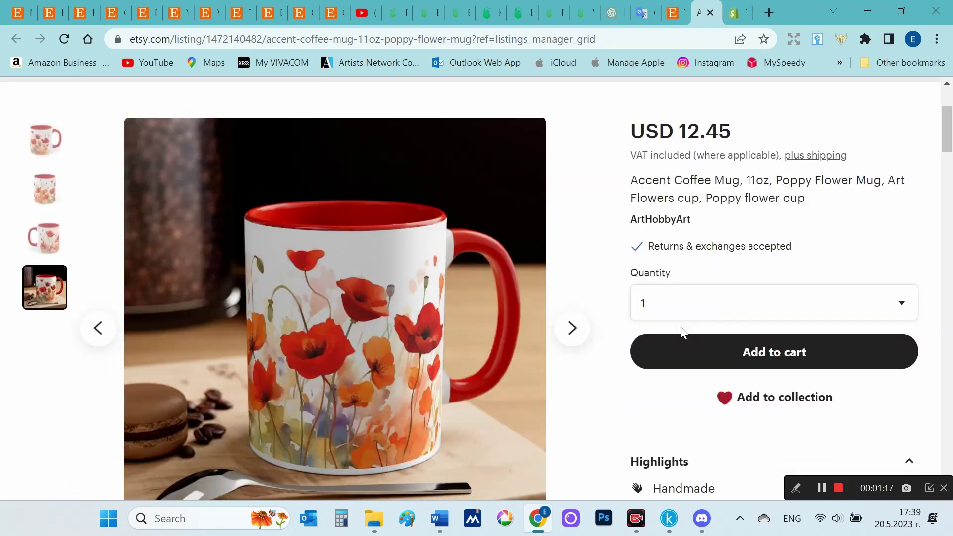
Preview the poppy Accent Coffee Mug product page on the ThreadMag online store
left_click(735, 13)
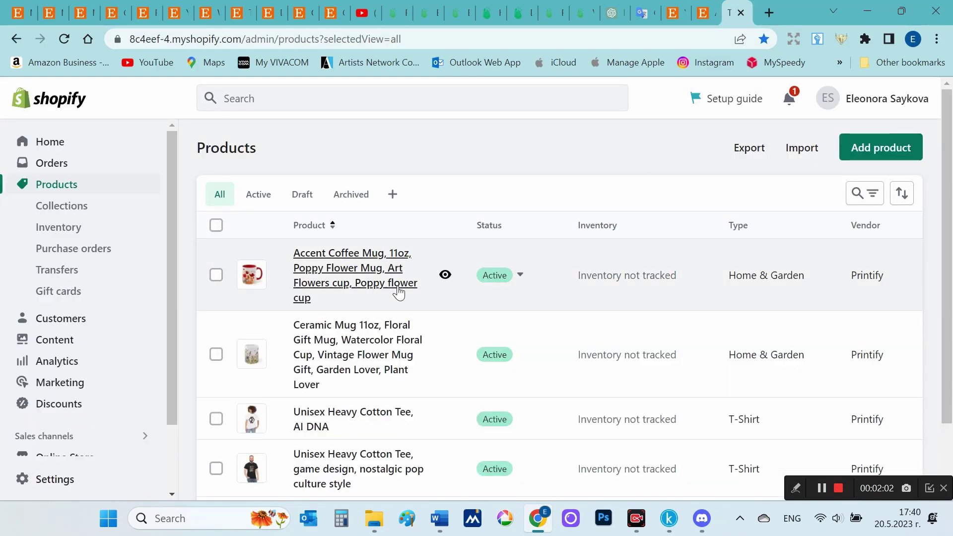
left_click(445, 274)
scroll(561, 245, "down", 10)
scroll(563, 246, "down", 15)
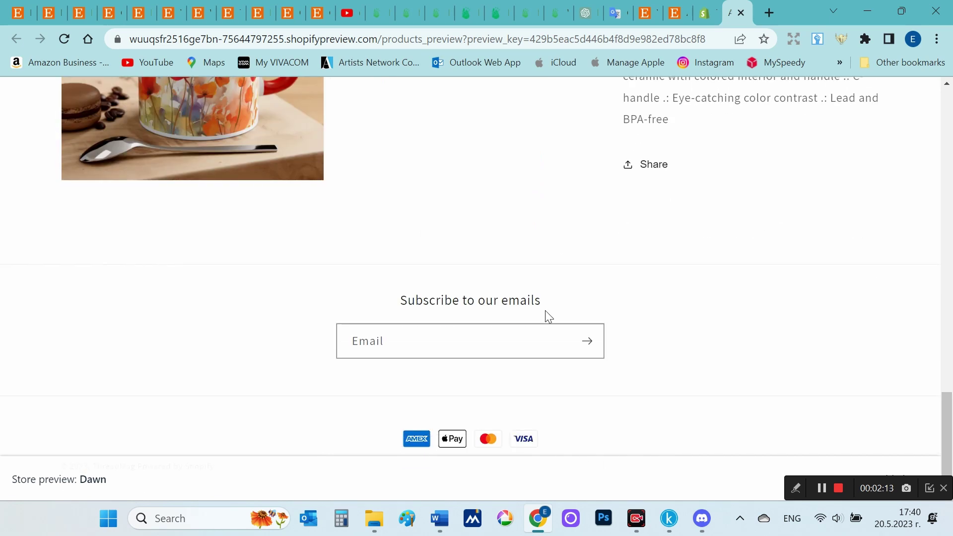
scroll(644, 306, "up", 5)
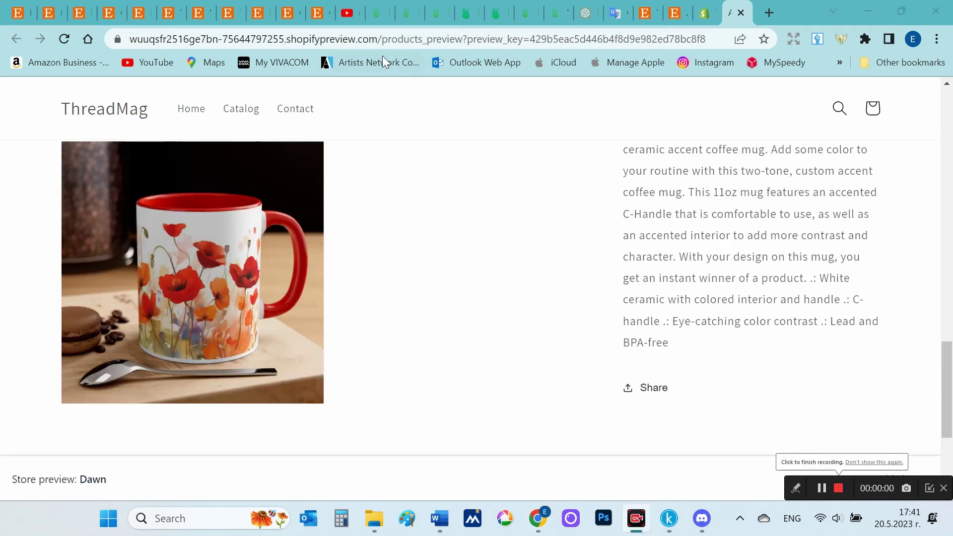
Start designing an Accent Coffee Mug, 11oz from the Mugs catalog with District Photo
left_click(380, 13)
mouse_move(202, 110)
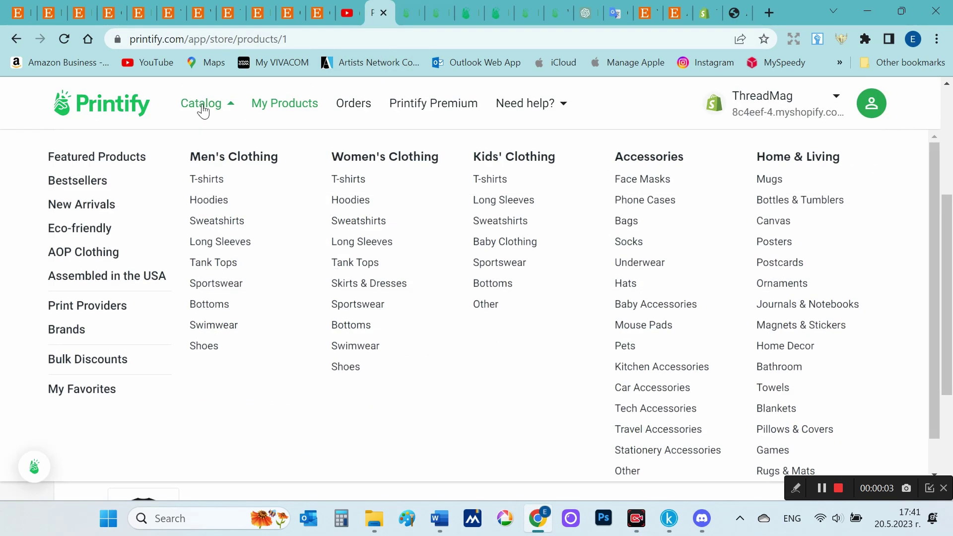
left_click(773, 179)
left_click(627, 268)
scroll(611, 257, "down", 2)
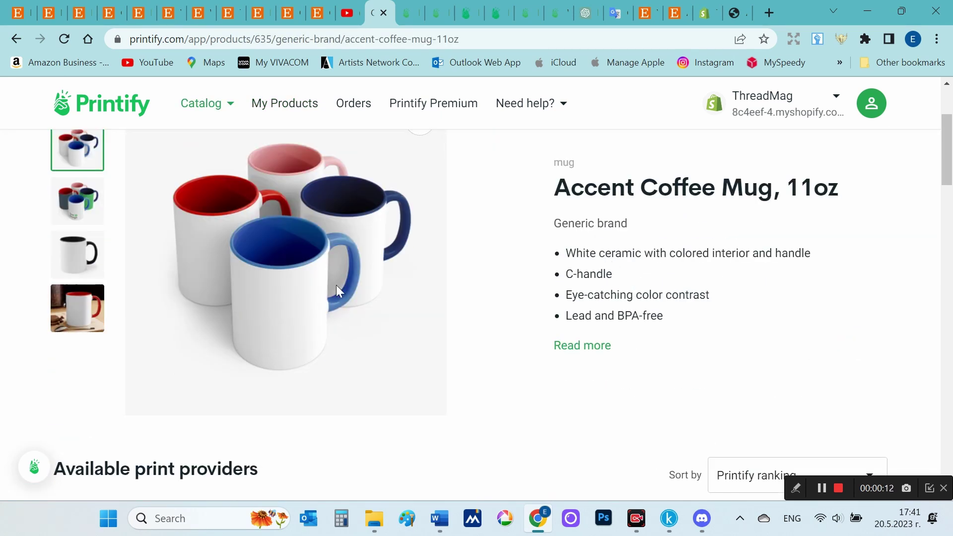
scroll(336, 295, "down", 6)
left_click(810, 246)
Upload the cornflower image 9.png as the mug design
scroll(610, 297, "down", 2)
scroll(610, 297, "down", 2)
scroll(713, 223, "up", 5)
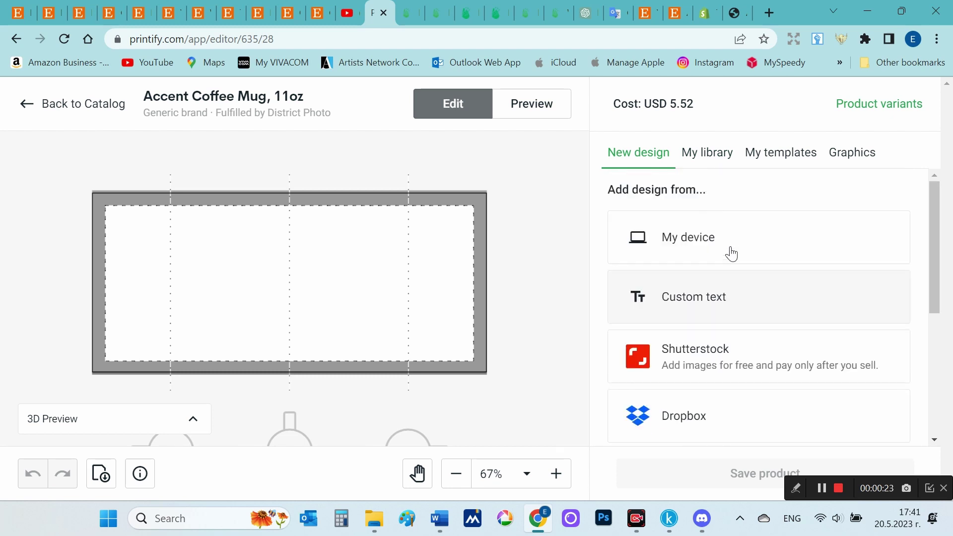
left_click(732, 254)
double_click(708, 312)
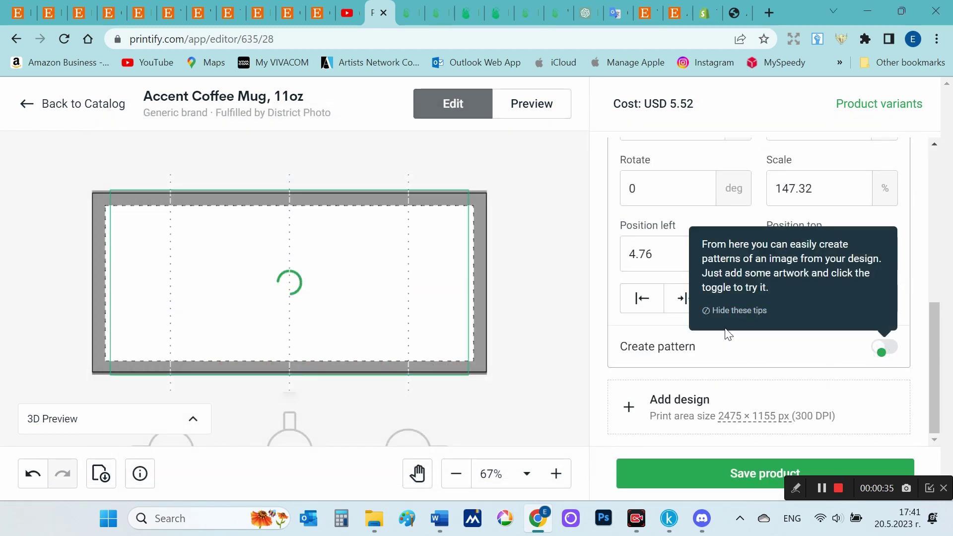
Select Blue and Navy as mug colours, removing Red
scroll(598, 285, "up", 5)
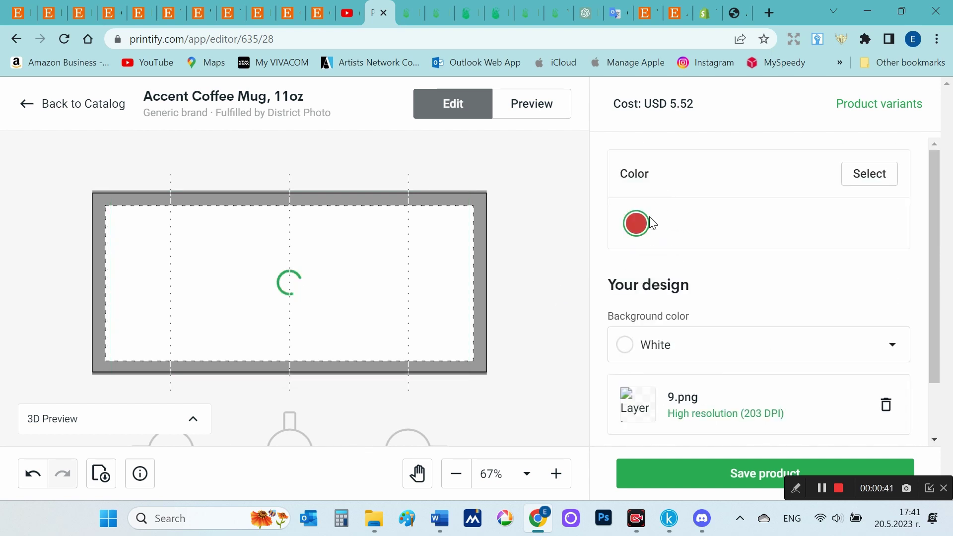
left_click(870, 175)
left_click(854, 209)
left_click(800, 218)
left_click(883, 209)
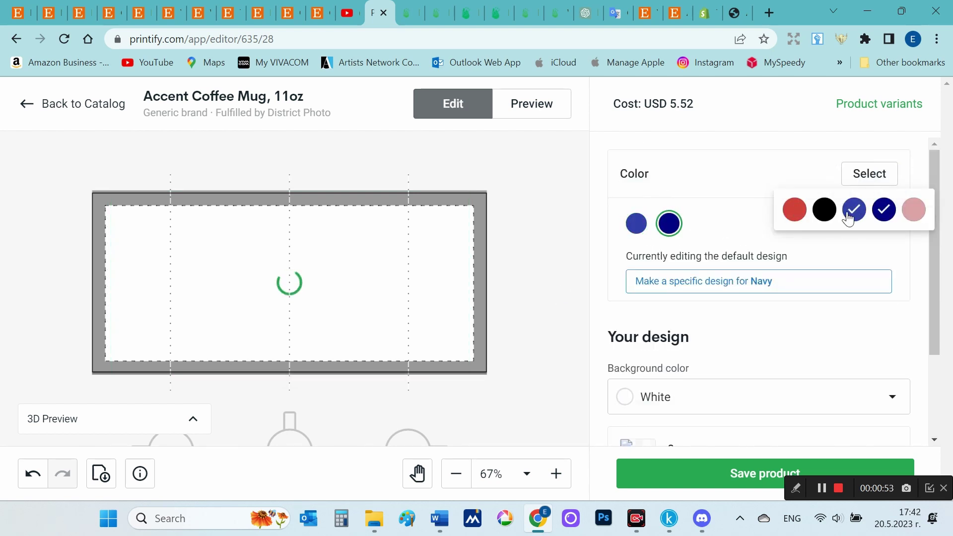
left_click(587, 287)
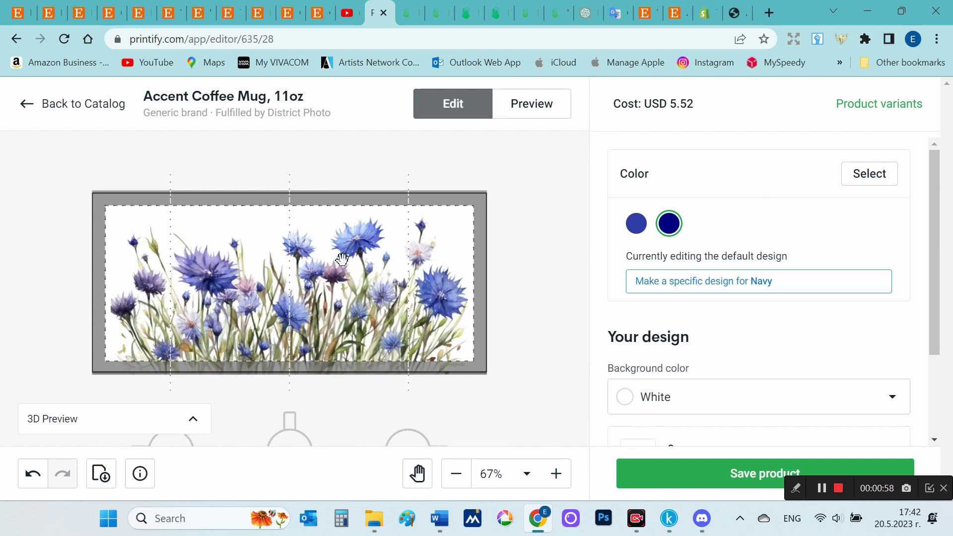
Reposition and enlarge the cornflower design to fill the print area
left_click(342, 259)
left_click_drag(156, 259, 152, 247)
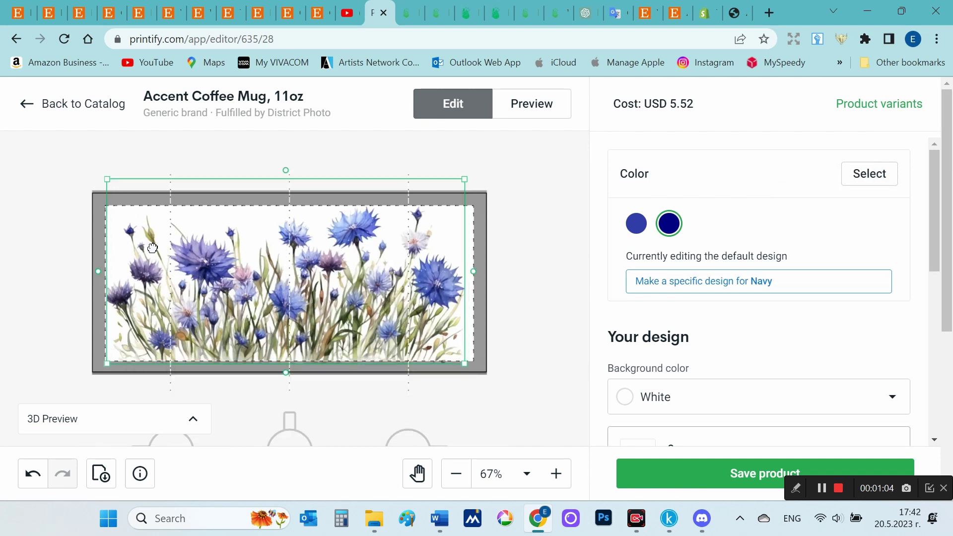
left_click_drag(465, 179, 472, 177)
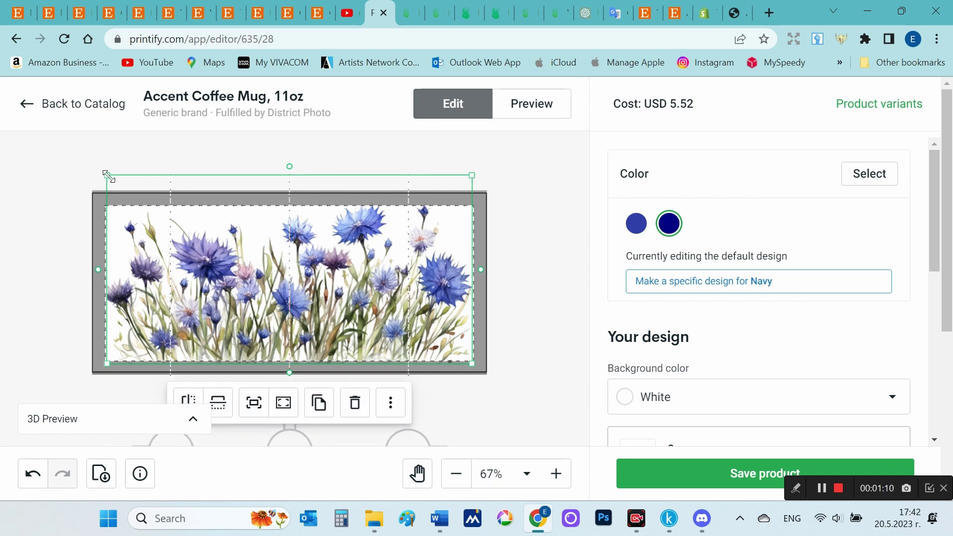
left_click(551, 342)
Save the product and set Navy as the title-image colour
scroll(921, 315, "down", 2)
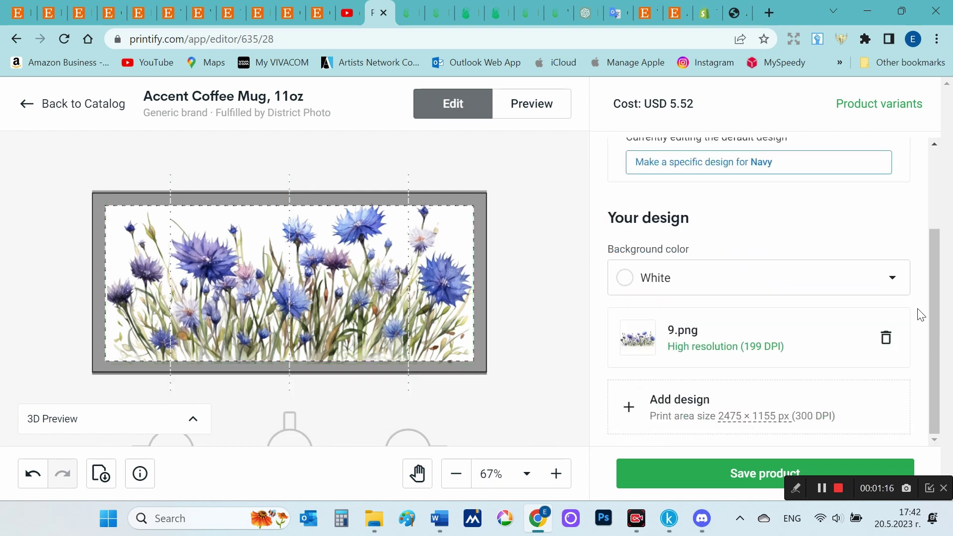
scroll(920, 315, "up", 2)
scroll(921, 315, "down", 2)
left_click(720, 475)
scroll(480, 280, "down", 3)
scroll(476, 332, "down", 3)
left_click(297, 316)
scroll(334, 323, "up", 3)
scroll(334, 322, "down", 3)
left_click(350, 332)
Set the Front mockup as the title image and select the keywords appended to the title
scroll(422, 323, "up", 2)
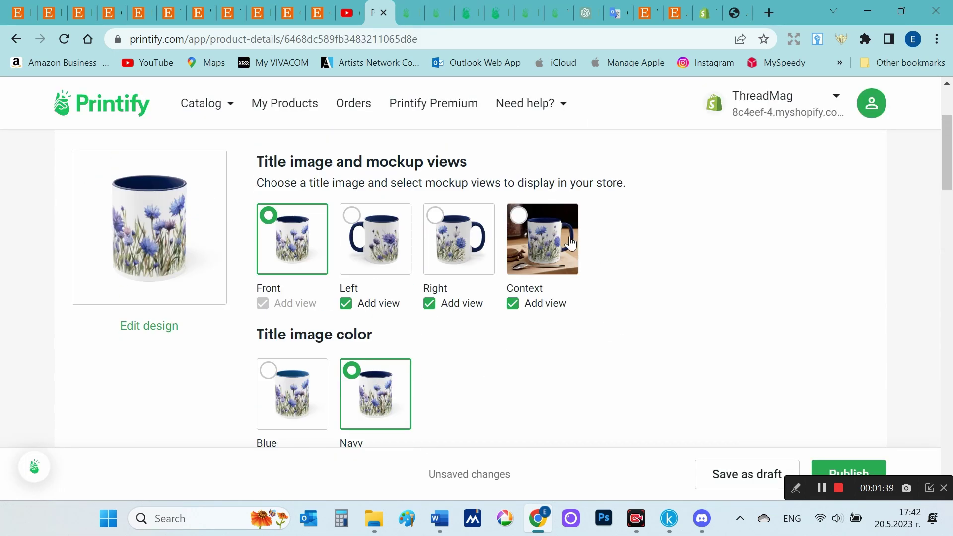
left_click(472, 256)
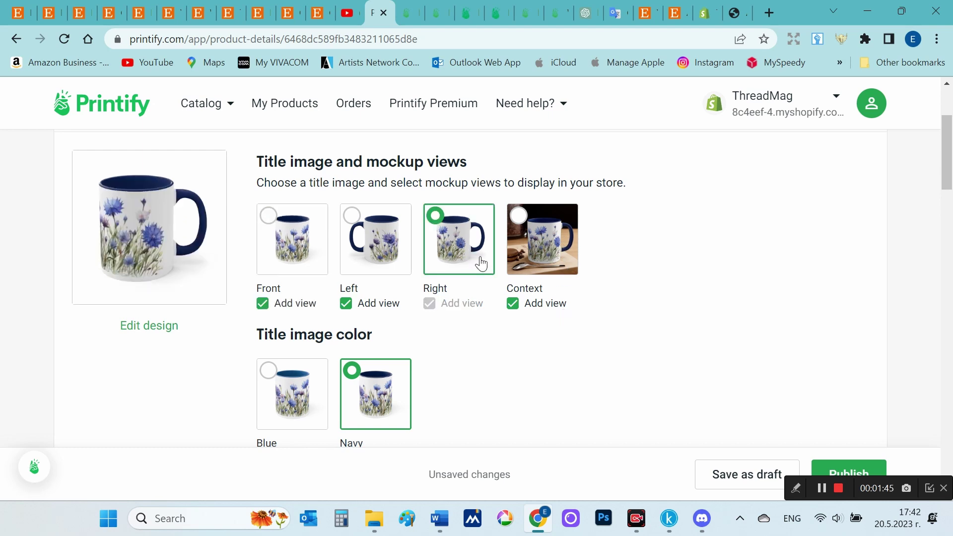
left_click(393, 263)
left_click(573, 257)
scroll(456, 370, "down", 1)
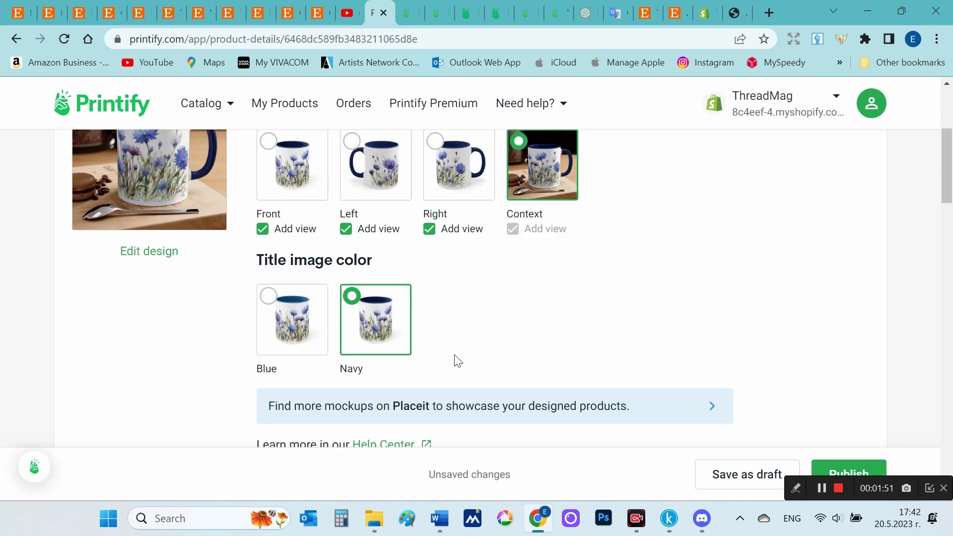
scroll(467, 335, "up", 1)
left_click(305, 248)
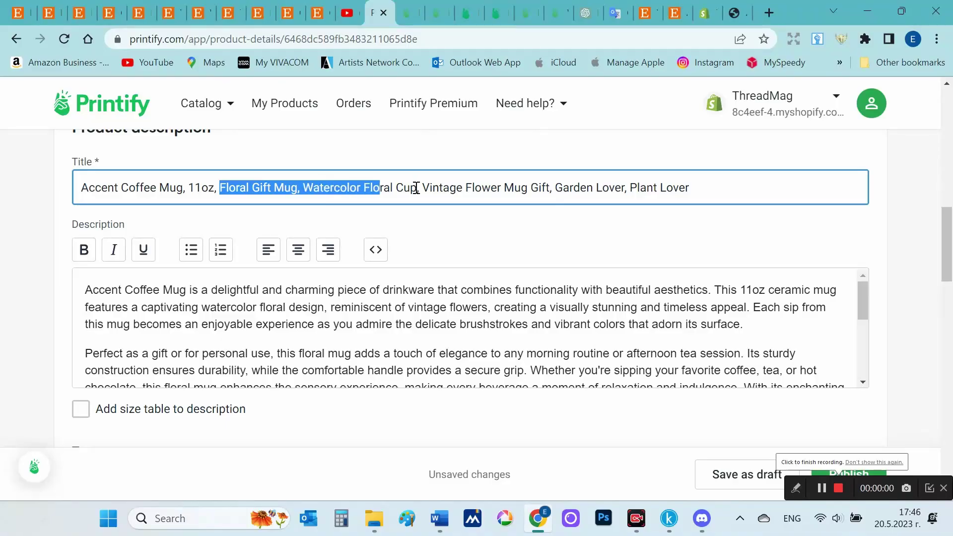
left_click_drag(416, 187, 720, 189)
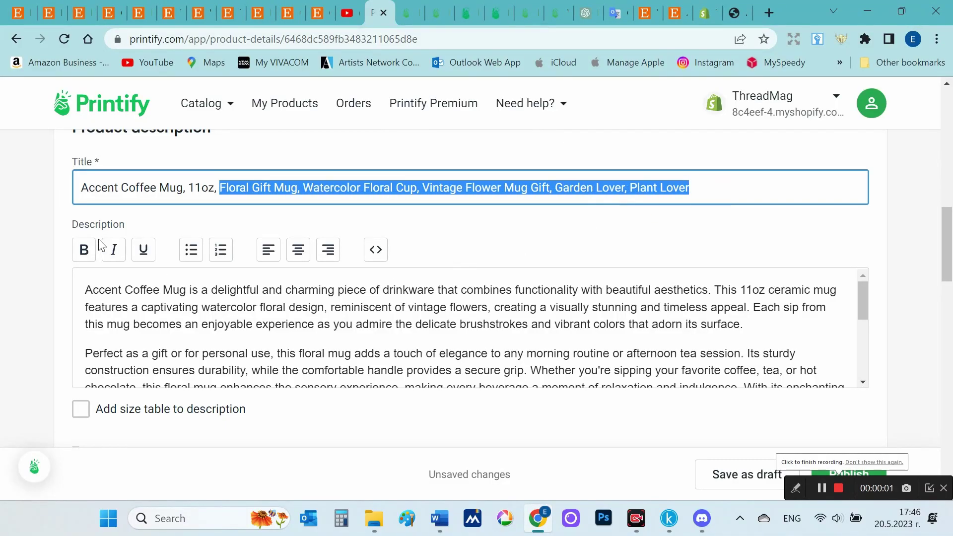
Put the cornflower mug in the Home page Shopify category and publish it to ThreadMag
double_click(88, 224)
scroll(207, 334, "down", 4)
scroll(297, 382, "down", 1)
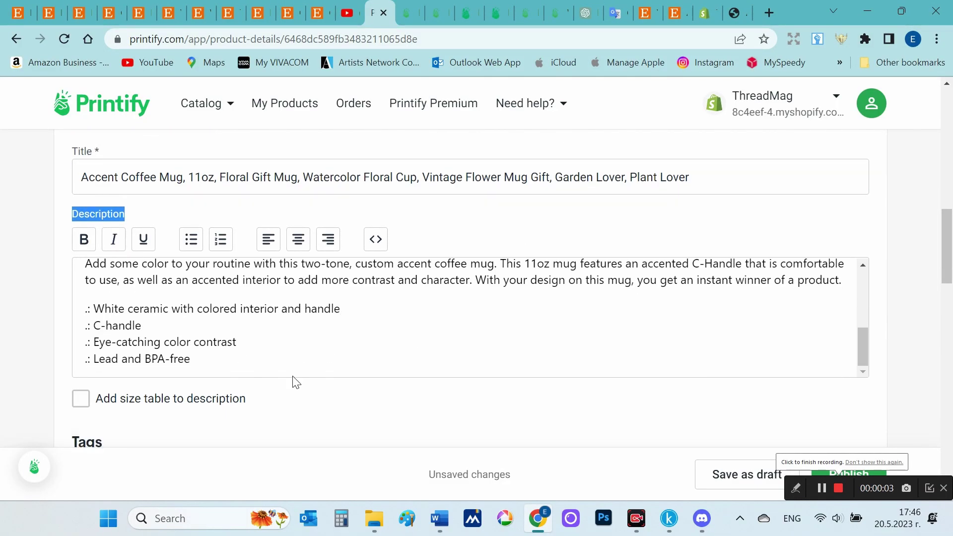
scroll(298, 384, "down", 4)
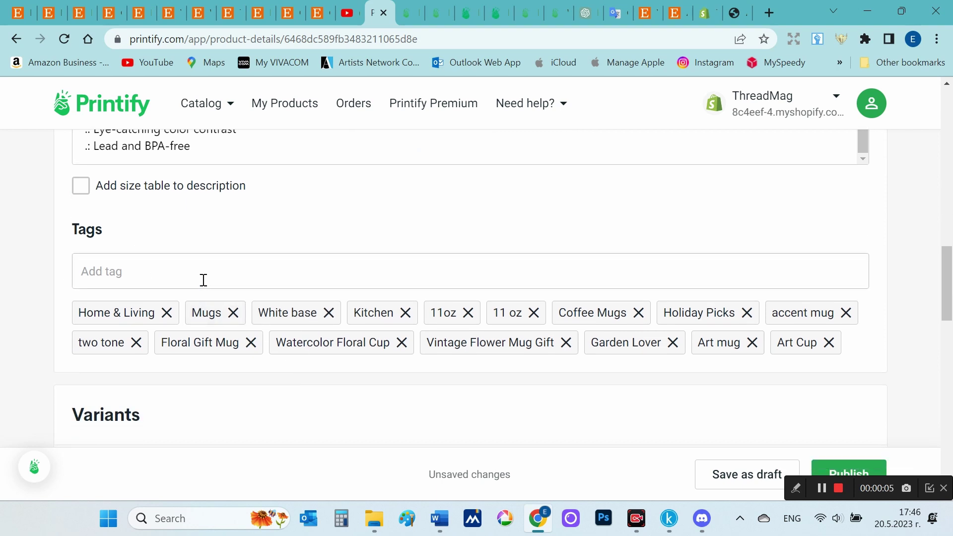
scroll(209, 360, "down", 7)
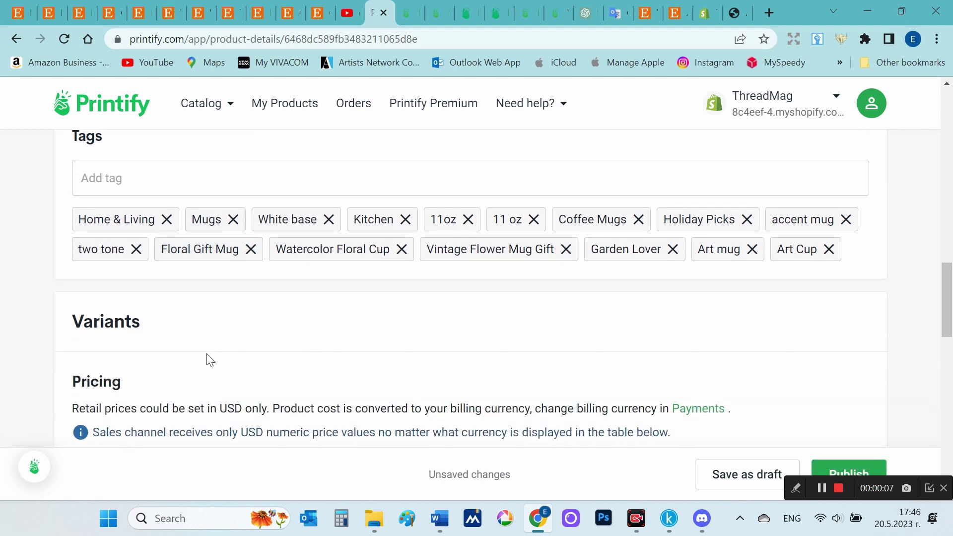
scroll(275, 347, "down", 6)
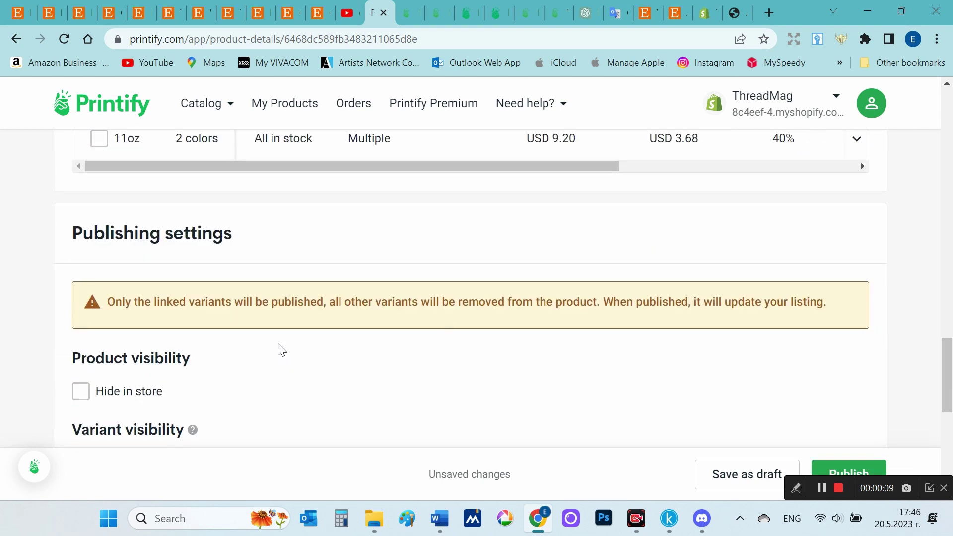
scroll(279, 345, "down", 4)
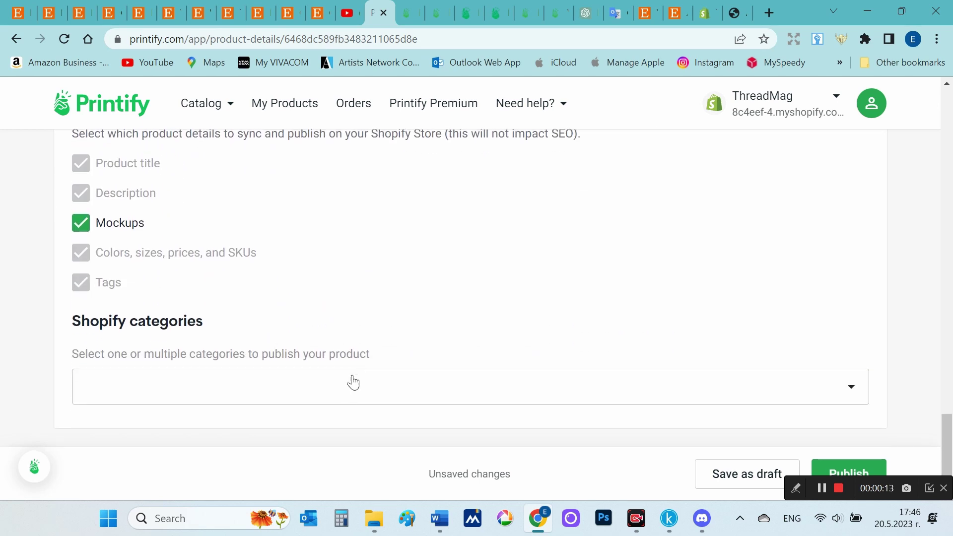
left_click(352, 383)
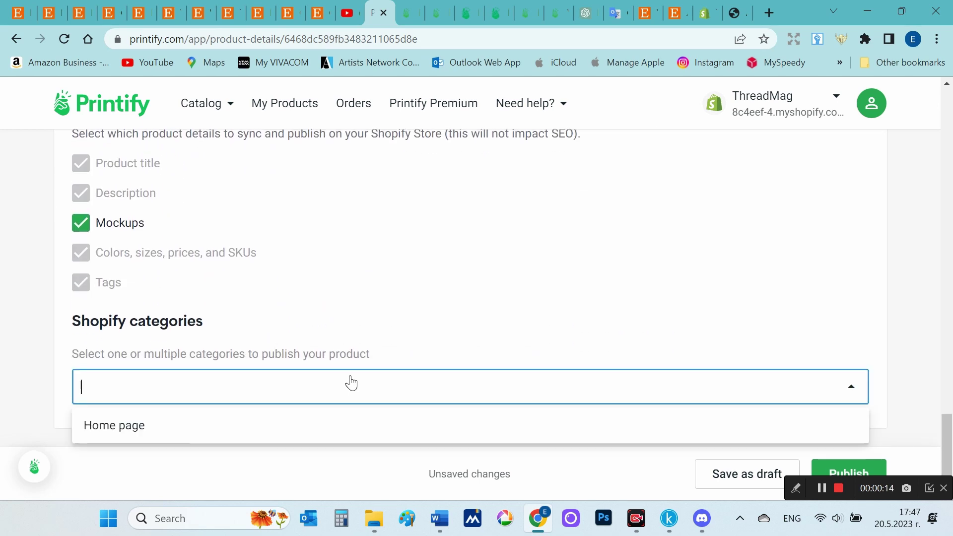
left_click(142, 427)
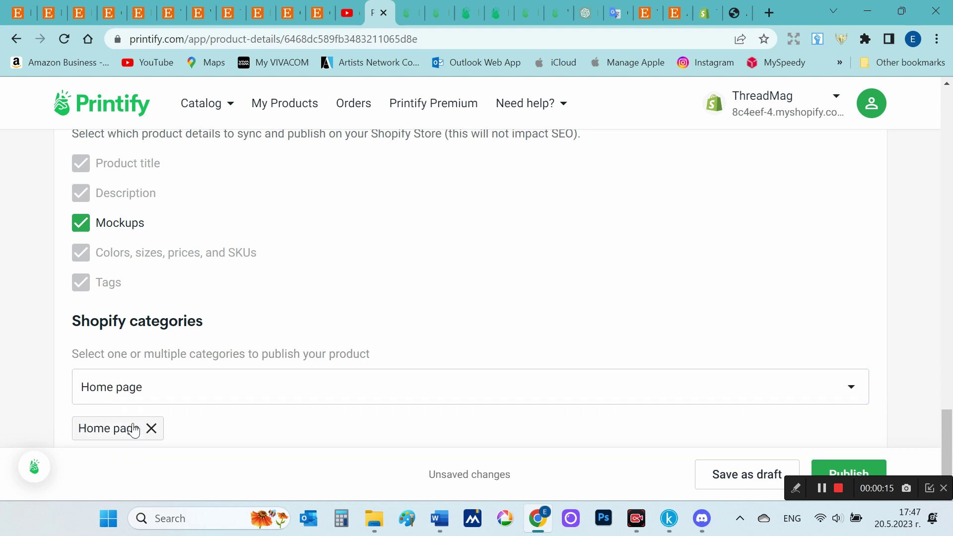
left_click(841, 472)
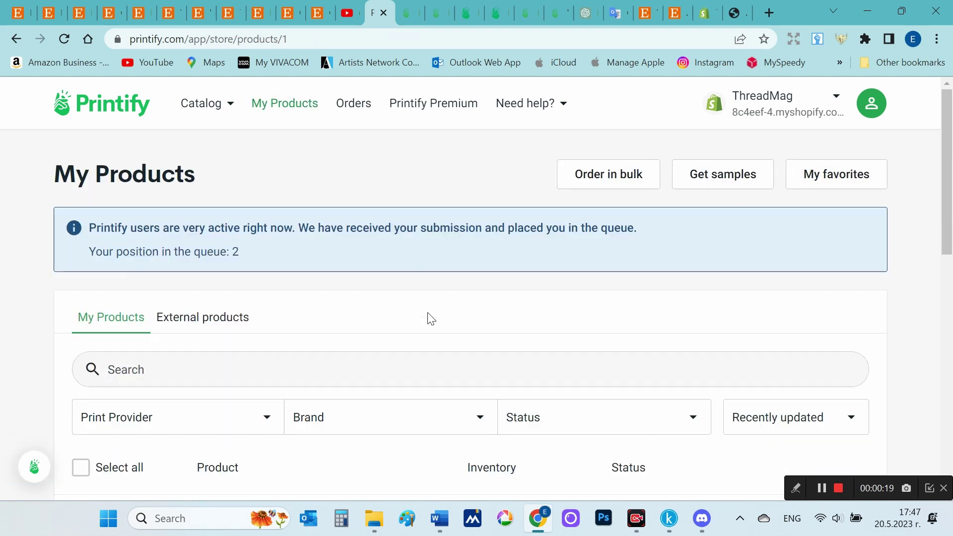
In My Products, choose Copy to... from the cornflower mug's three-dot menu
scroll(431, 318, "down", 3)
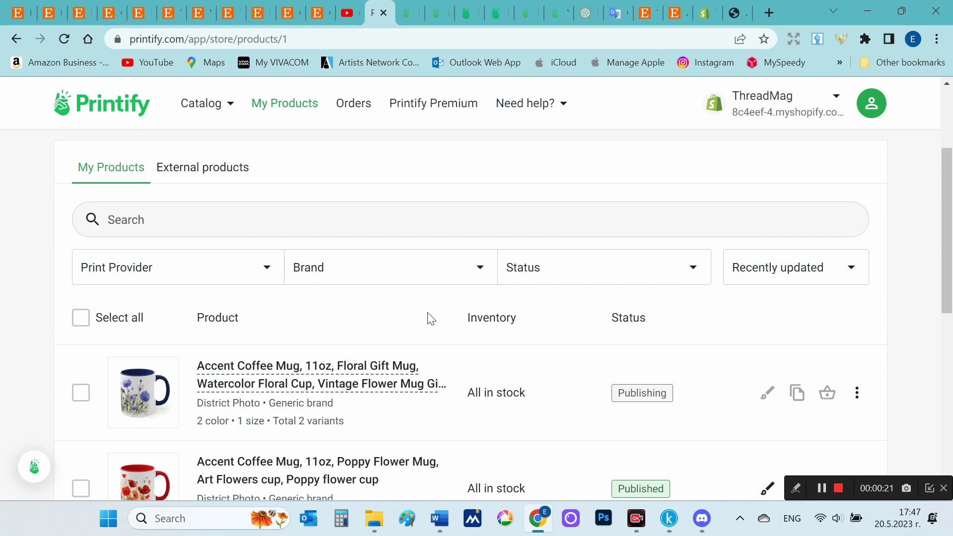
scroll(430, 319, "down", 1)
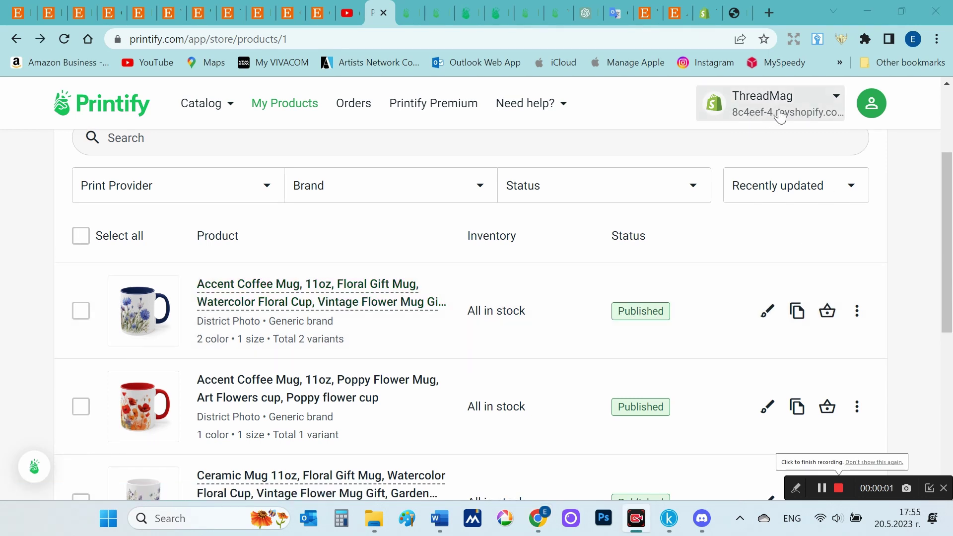
left_click(862, 319)
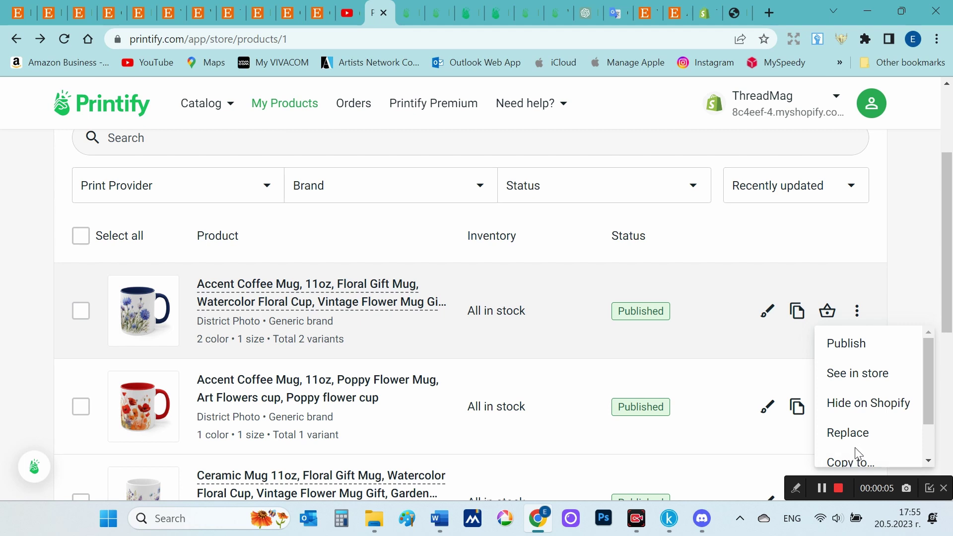
scroll(861, 452, "down", 1)
Copy the cornflower Accent Coffee Mug from Printify to the ThreadMag Etsy store
left_click(855, 413)
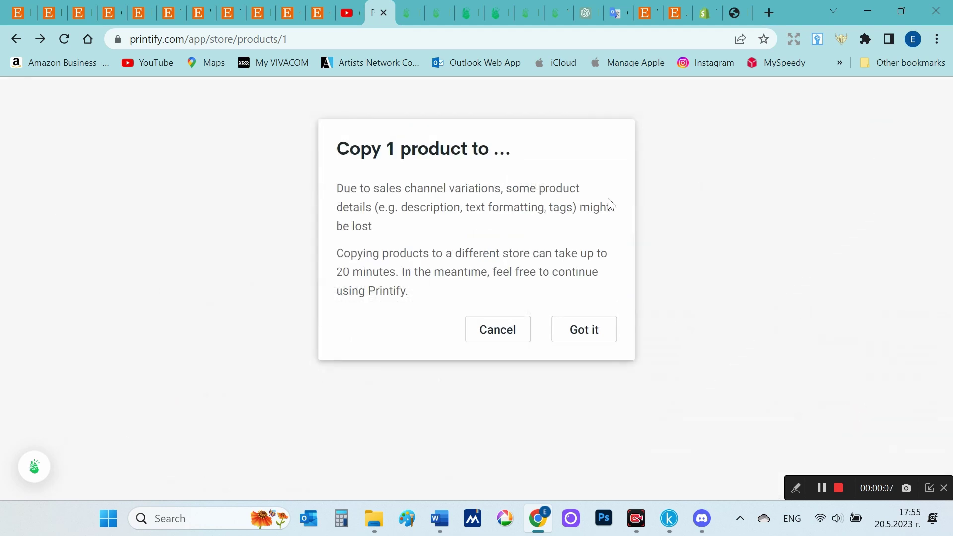
left_click(585, 330)
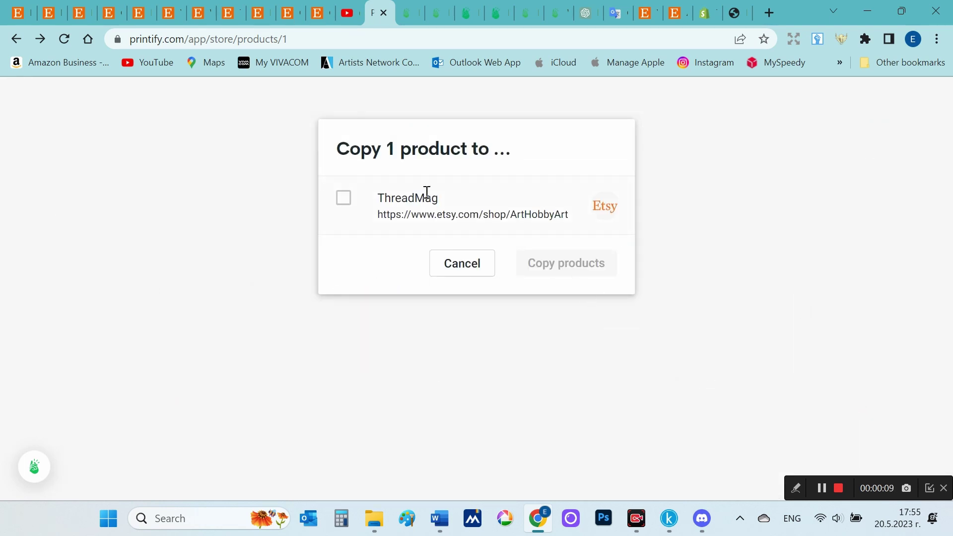
left_click(345, 200)
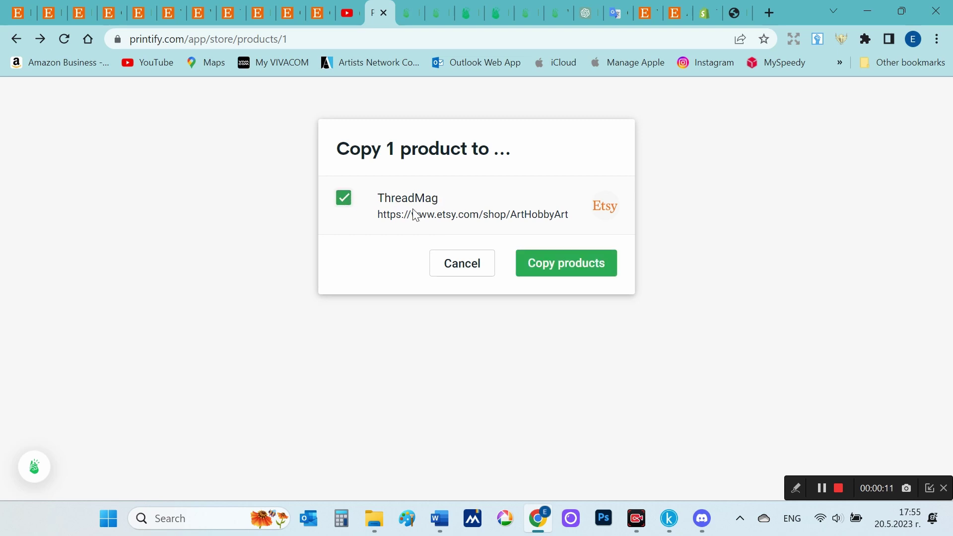
left_click(557, 272)
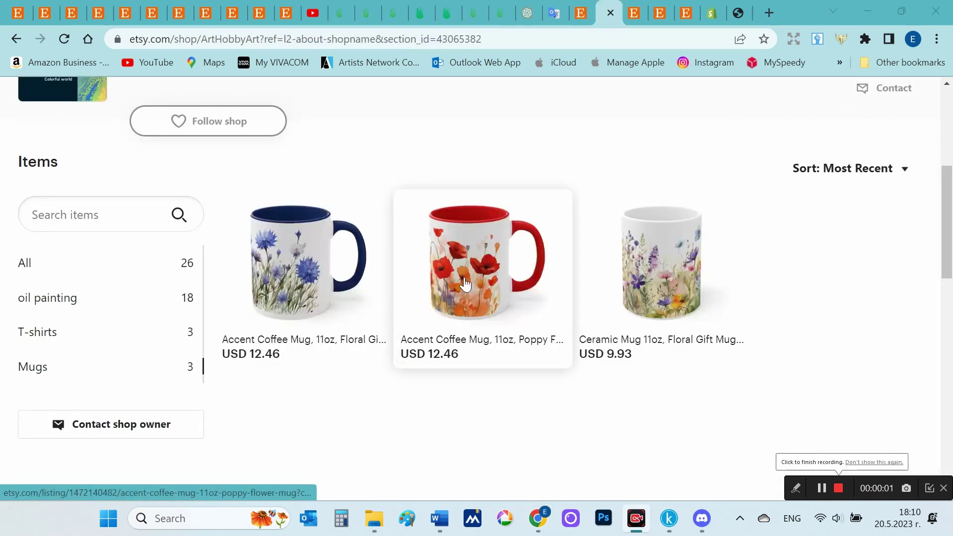
Open the poppy flower mug listing and browse its photos, including handle-side and table shots
left_click(489, 273)
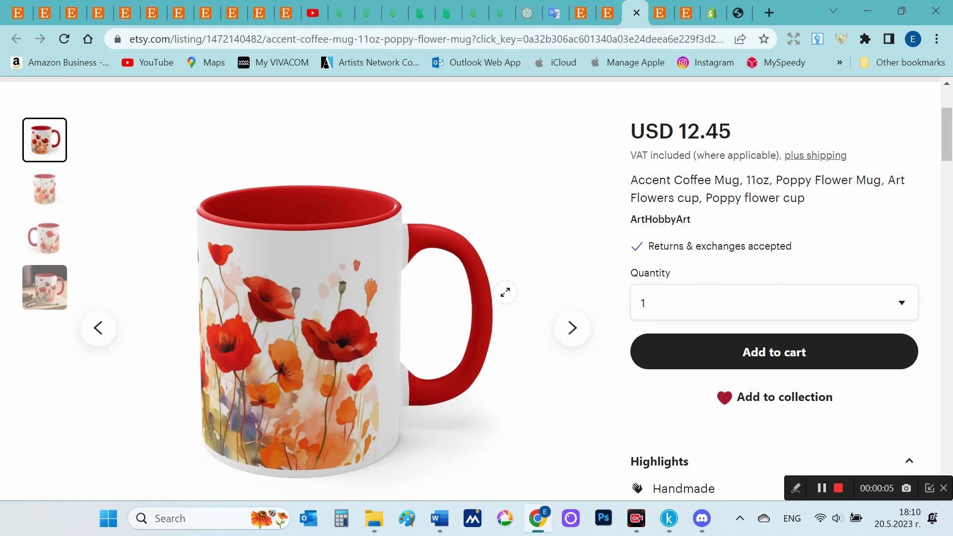
scroll(505, 292, "down", 1)
left_click(572, 265)
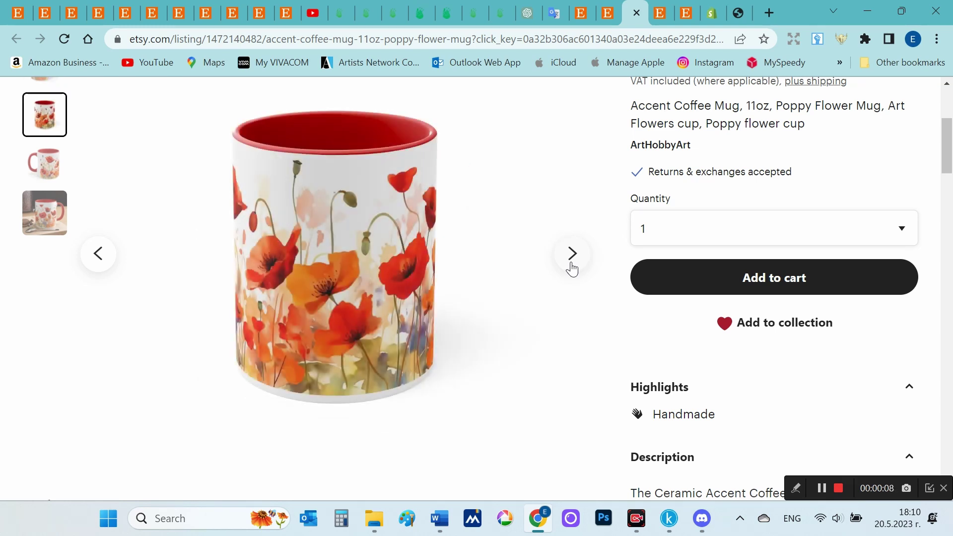
left_click(572, 266)
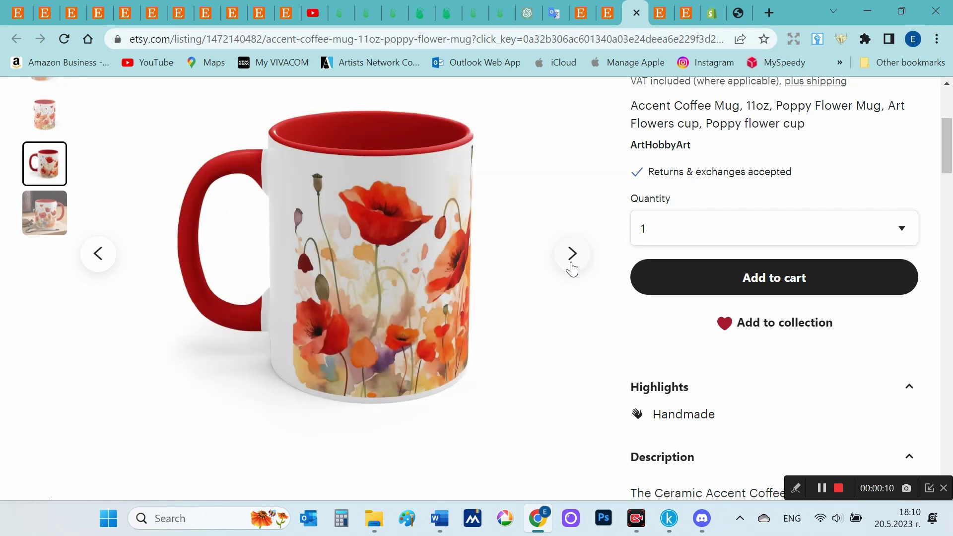
left_click(571, 266)
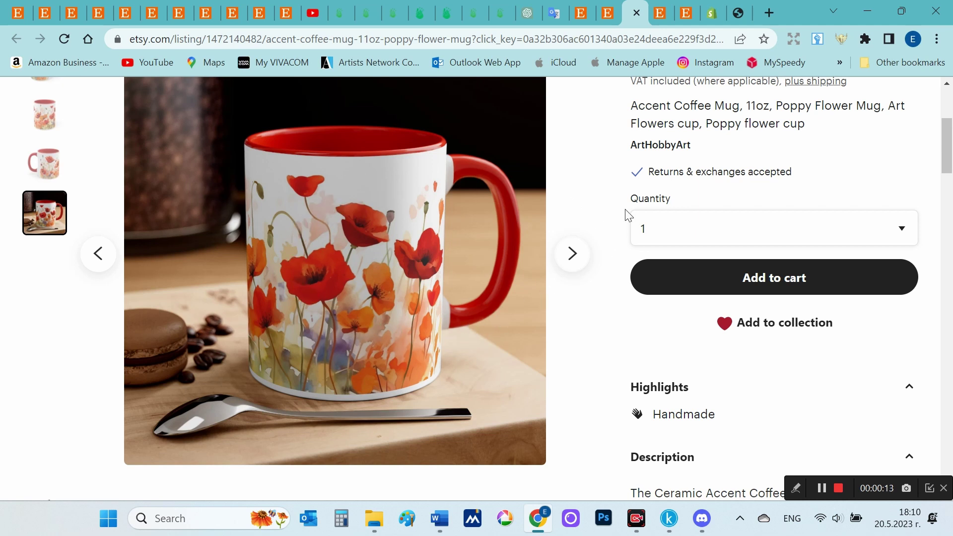
Open the blue cornflower mug listing and browse its photos, including the lighter blue version
left_click(608, 13)
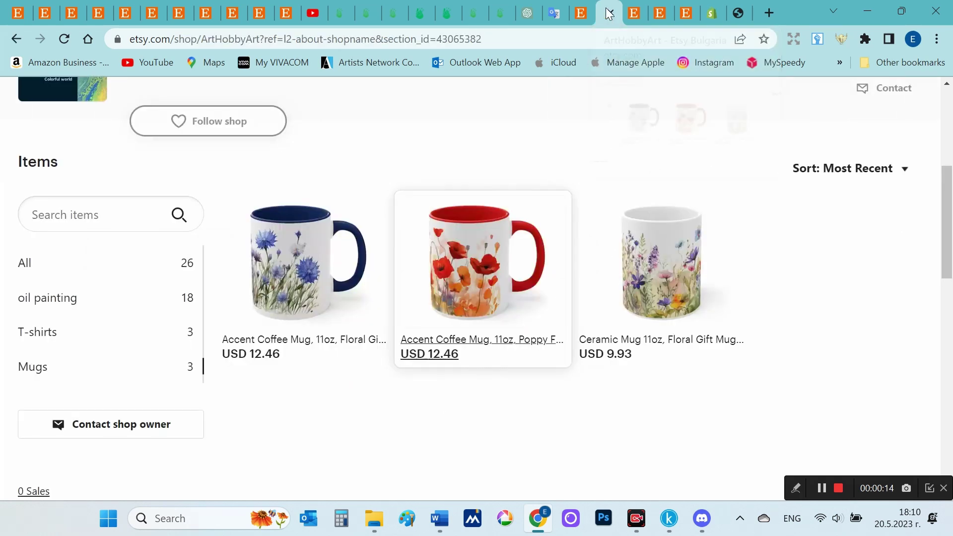
left_click(318, 273)
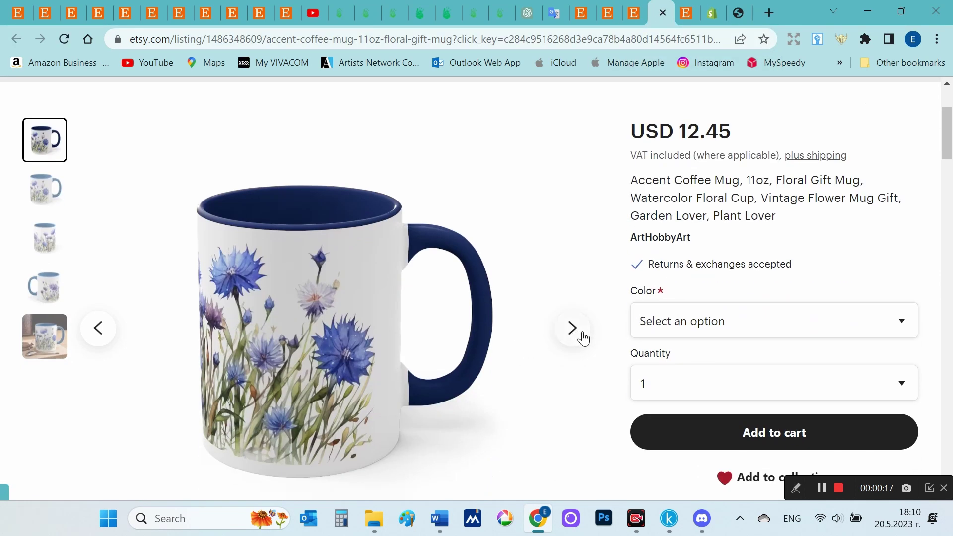
left_click(577, 337)
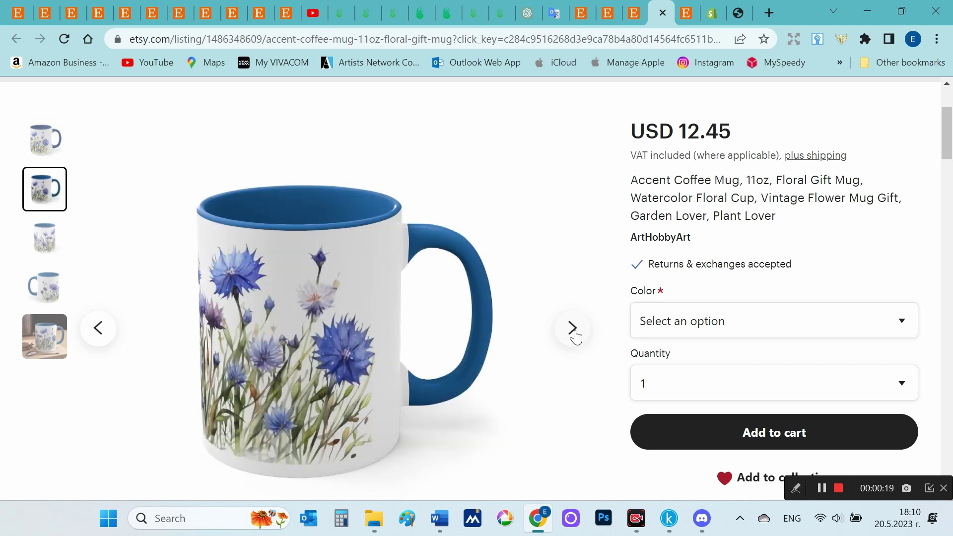
left_click(575, 338)
left_click(575, 343)
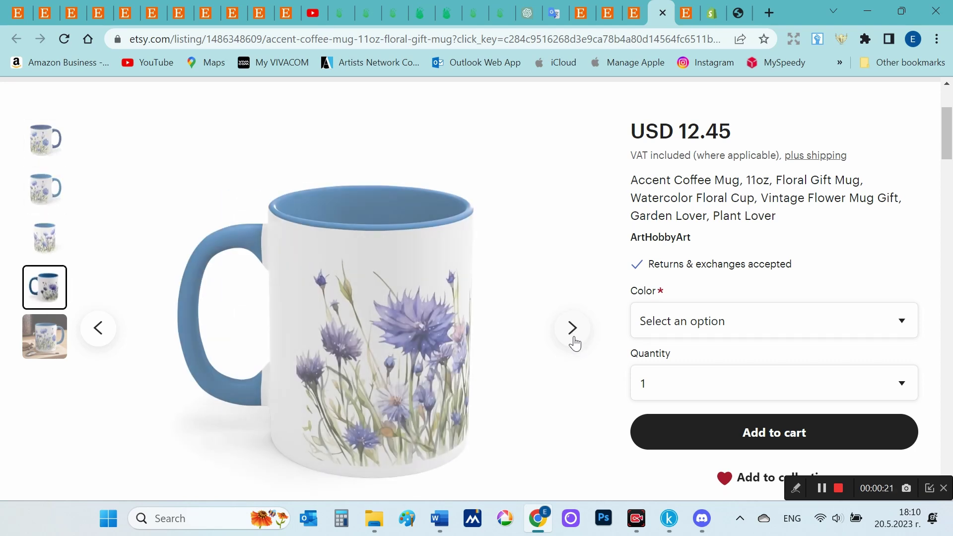
left_click(574, 341)
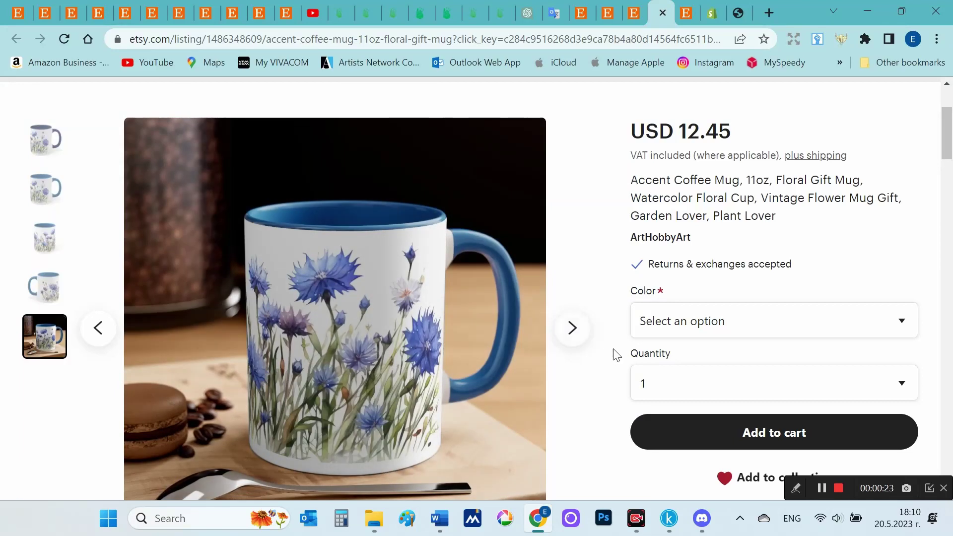
scroll(616, 354, "down", 1)
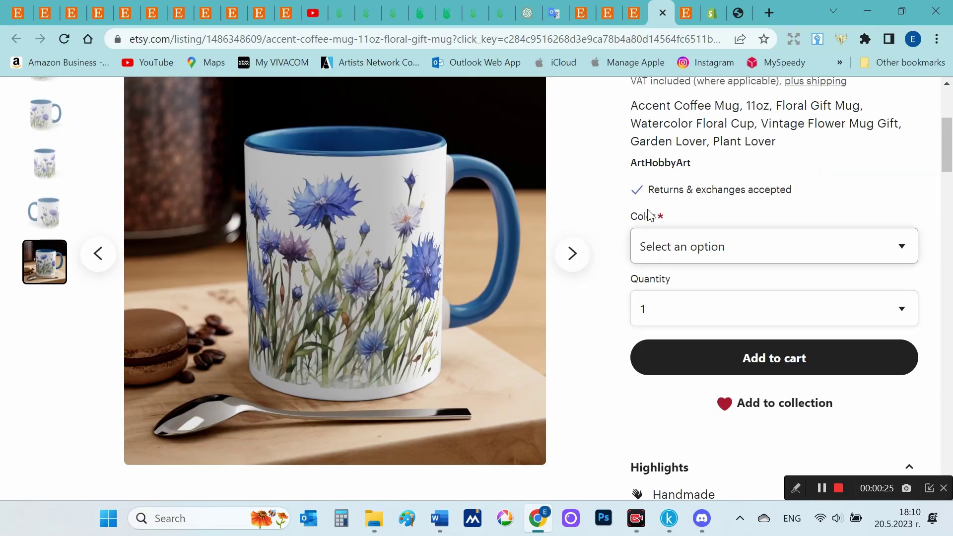
Open the Ceramic Mug 11oz floral listing at USD 9.93 and view its next photo
left_click(606, 17)
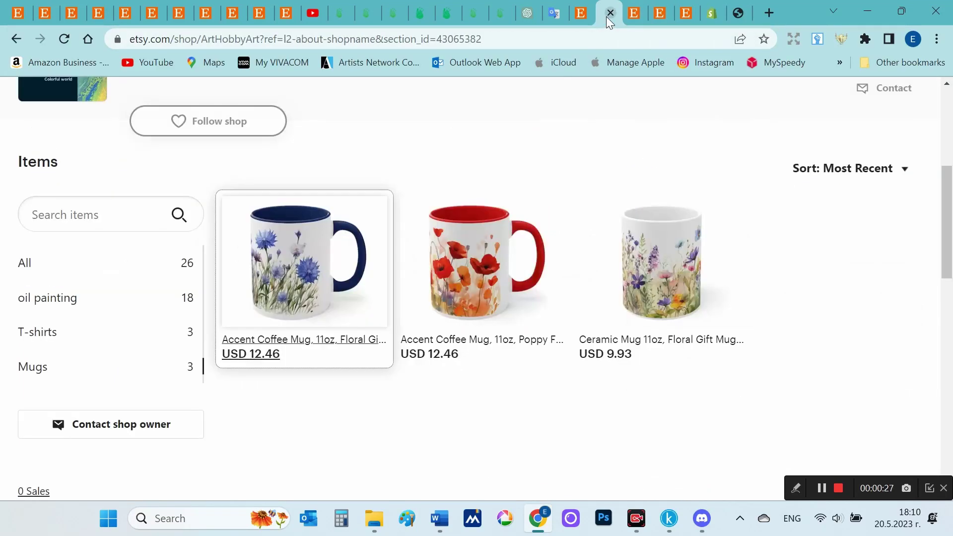
left_click(651, 244)
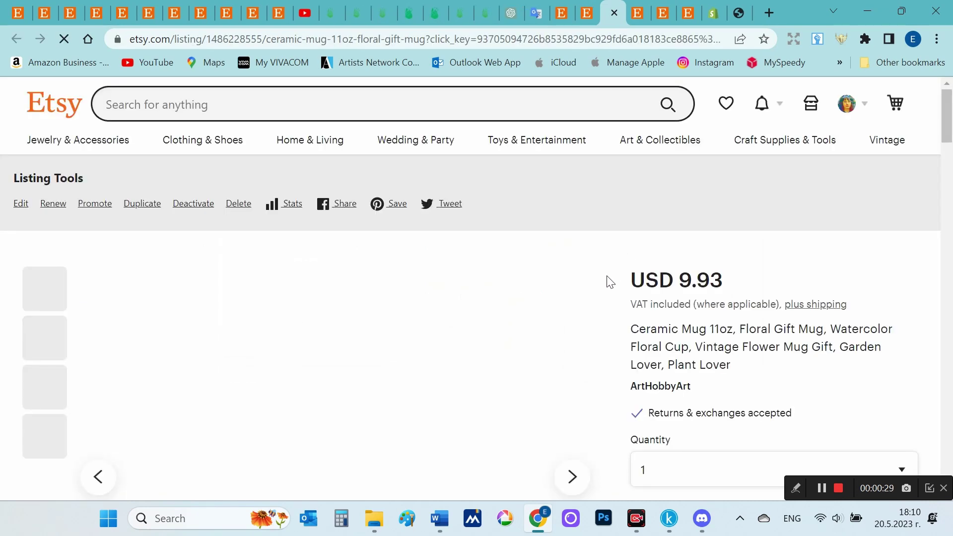
scroll(606, 276, "down", 1)
scroll(607, 282, "down", 3)
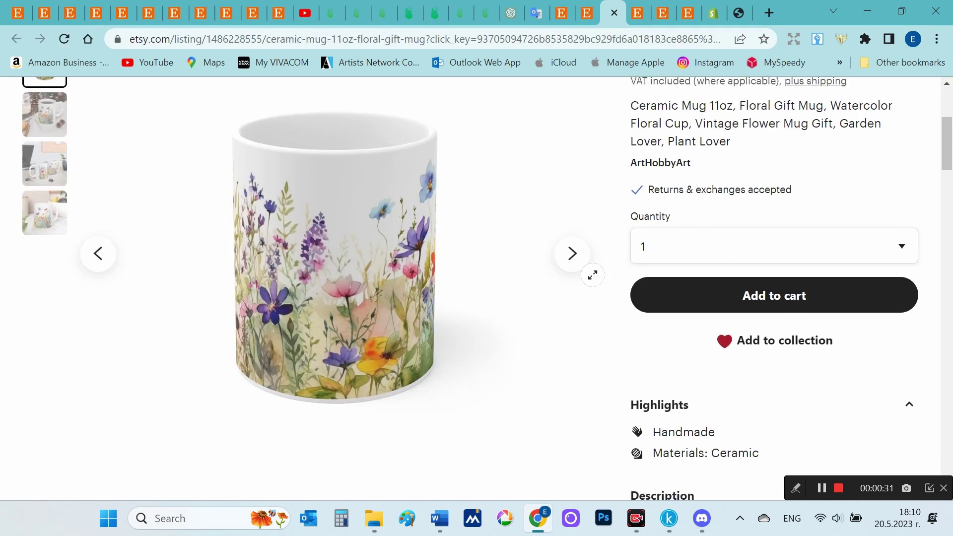
left_click(571, 269)
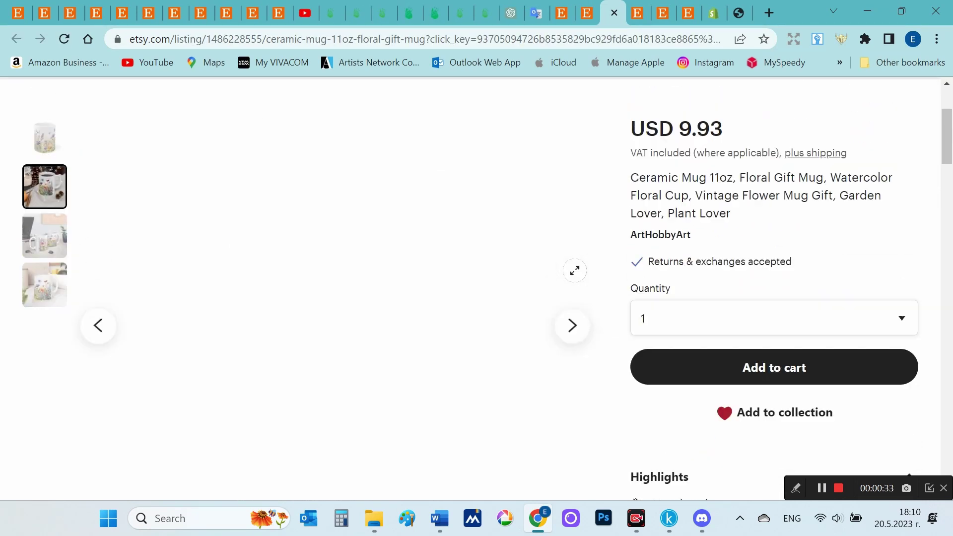